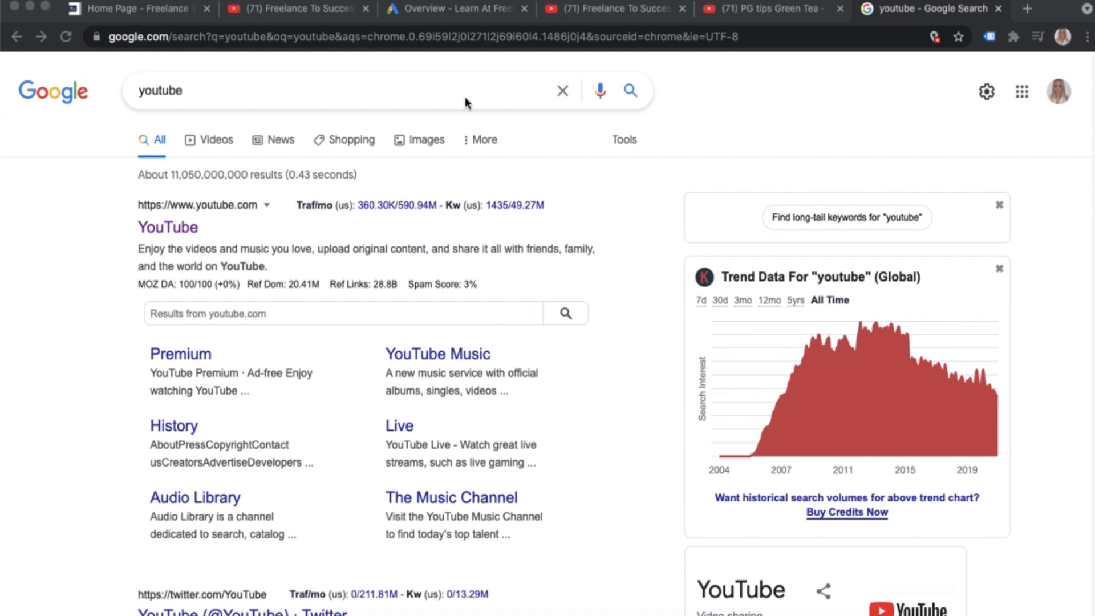
Step: Switch to Google Ads and start a new Video campaign without a goal's guidance
left_click(451, 8)
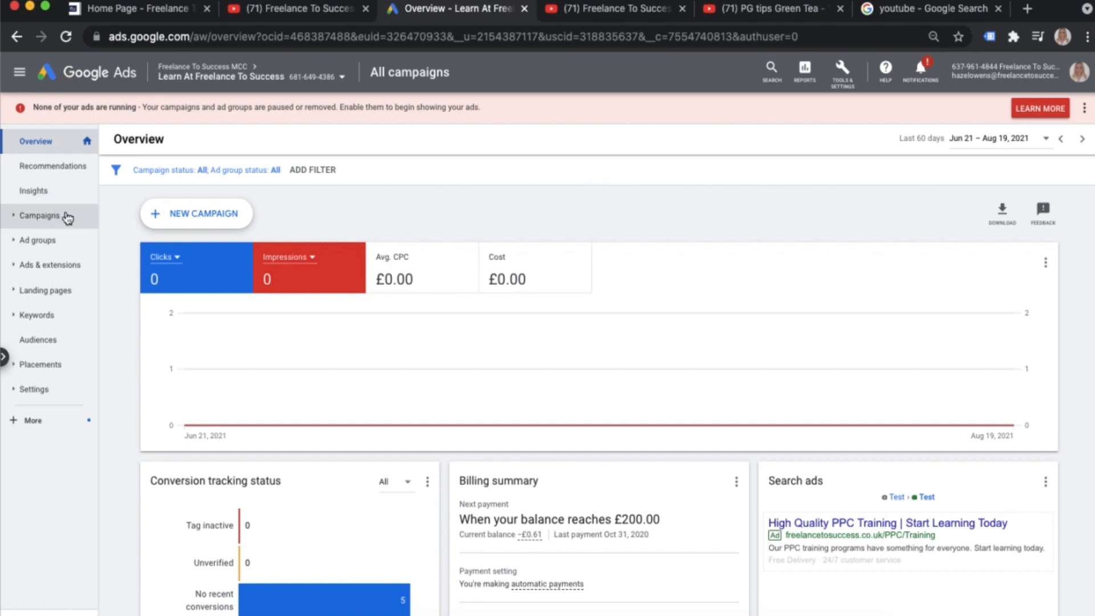
left_click(198, 218)
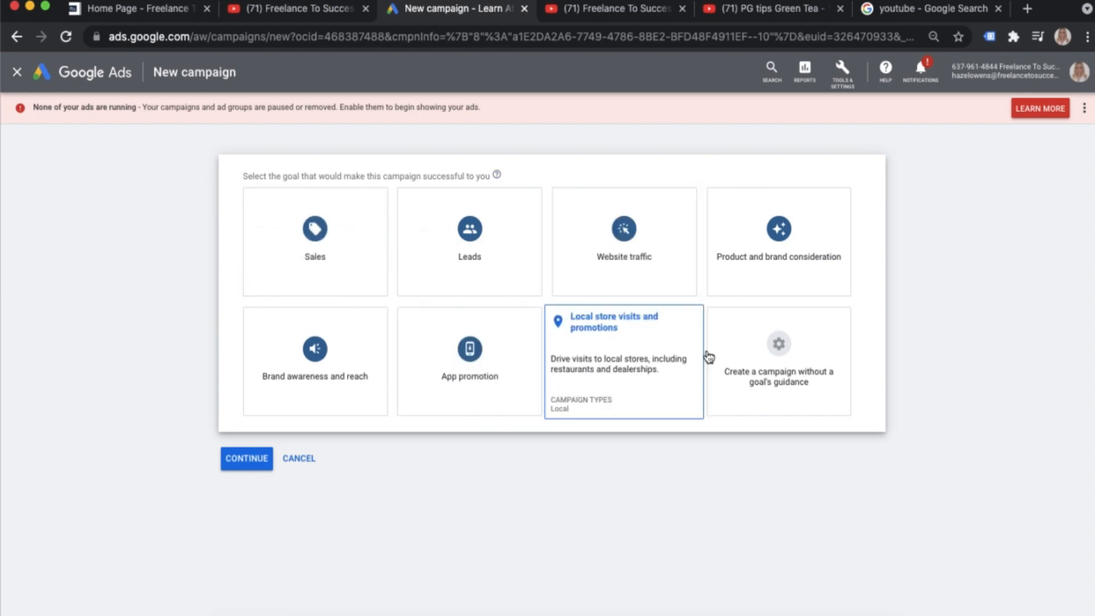
left_click(679, 370)
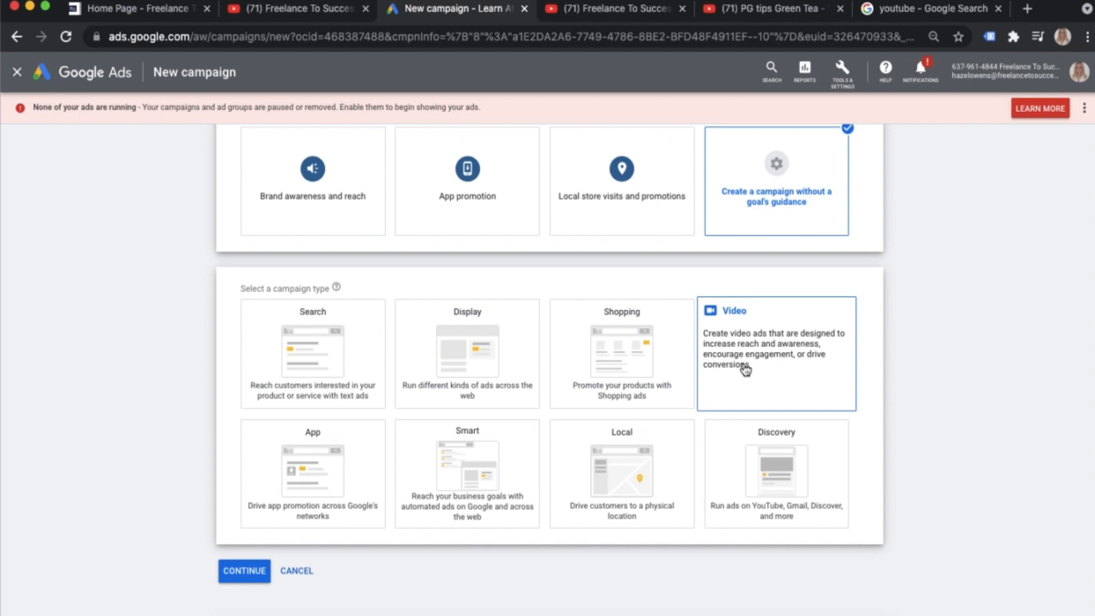
left_click(803, 340)
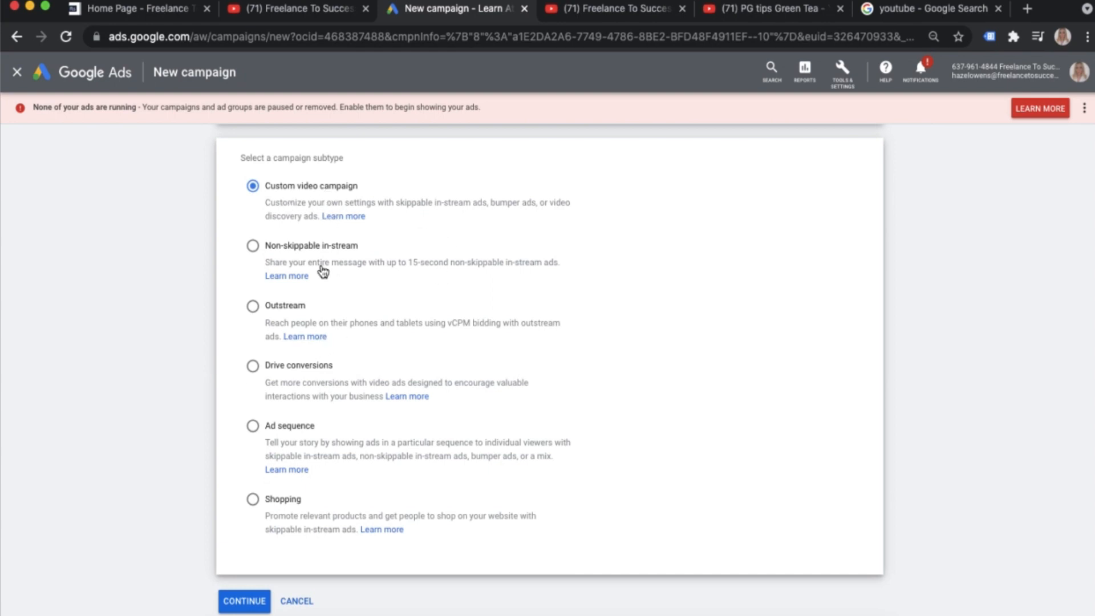
Step: Review the campaign subtypes and continue with Custom video campaign
scroll(279, 254, "down", 1)
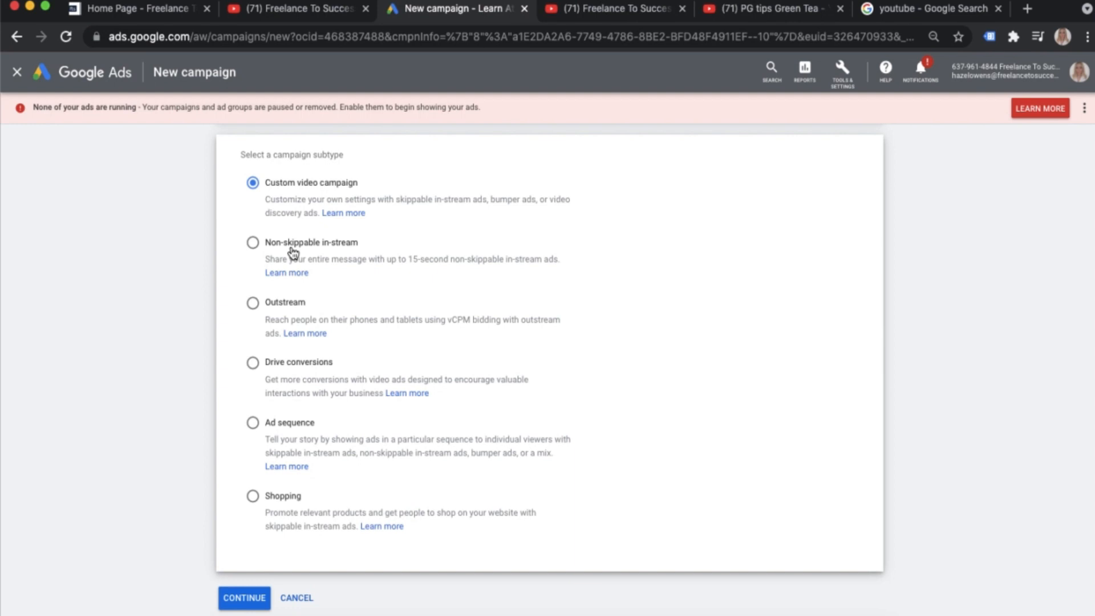
scroll(305, 181, "up", 2)
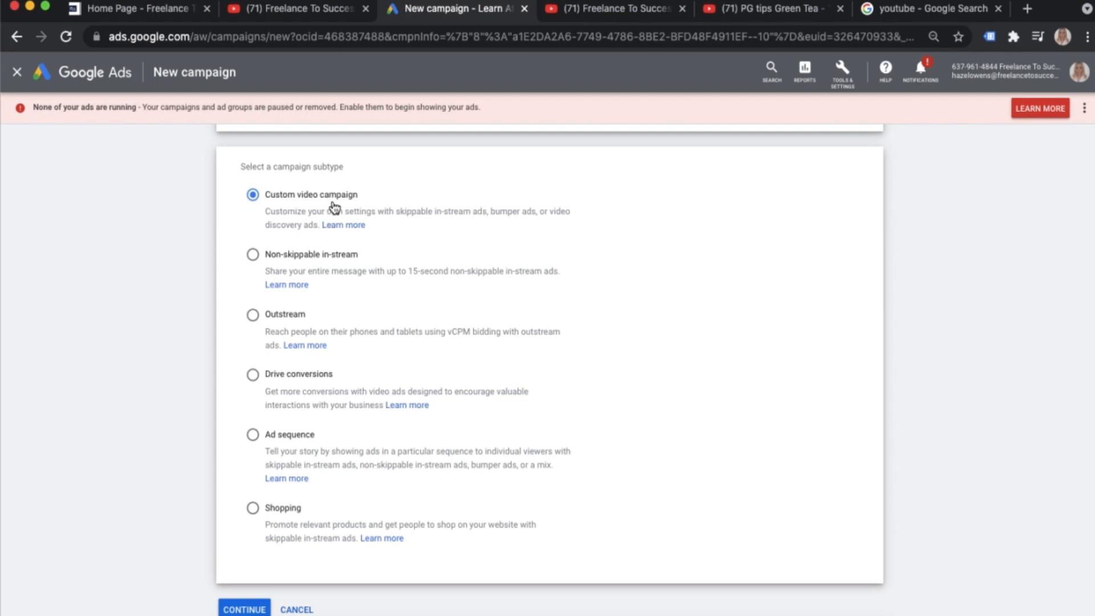
scroll(357, 246, "up", 1)
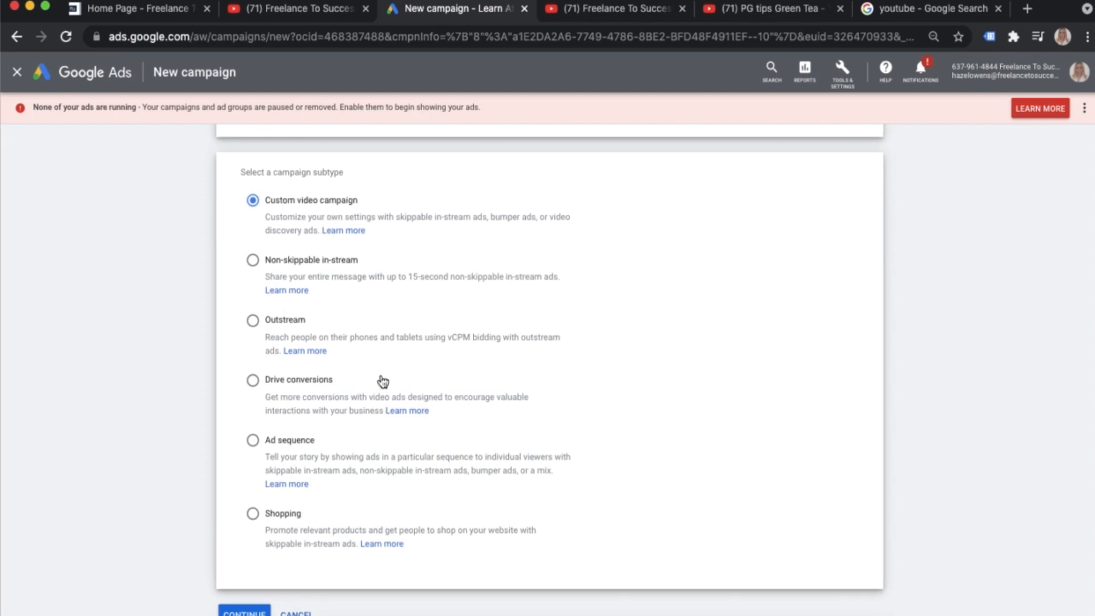
left_click(244, 611)
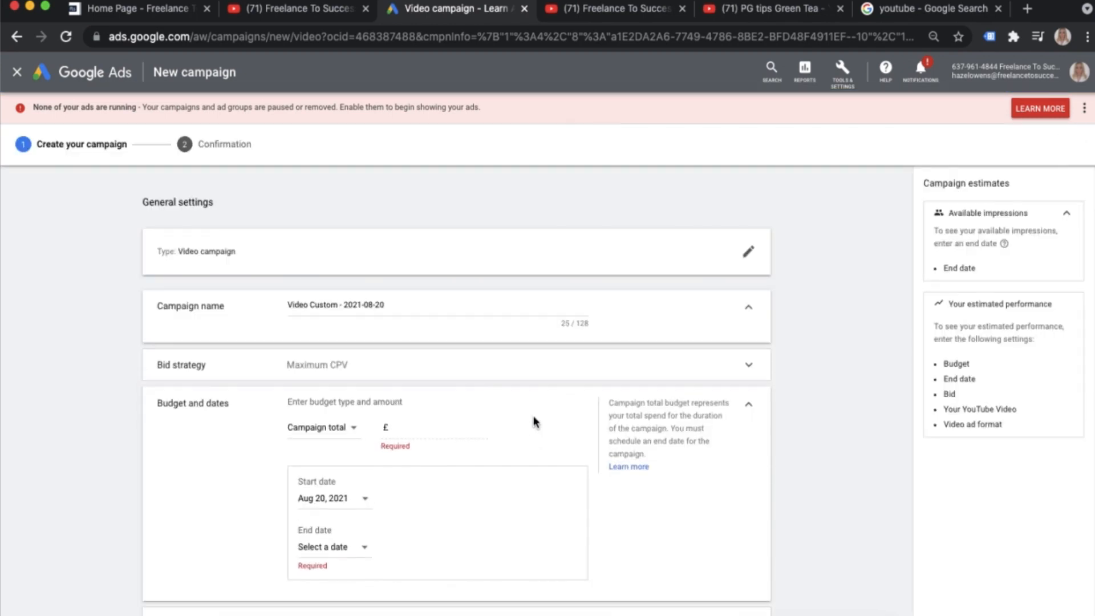
Step: Replace the default campaign name with "Youtube test"
scroll(533, 415, "down", 2)
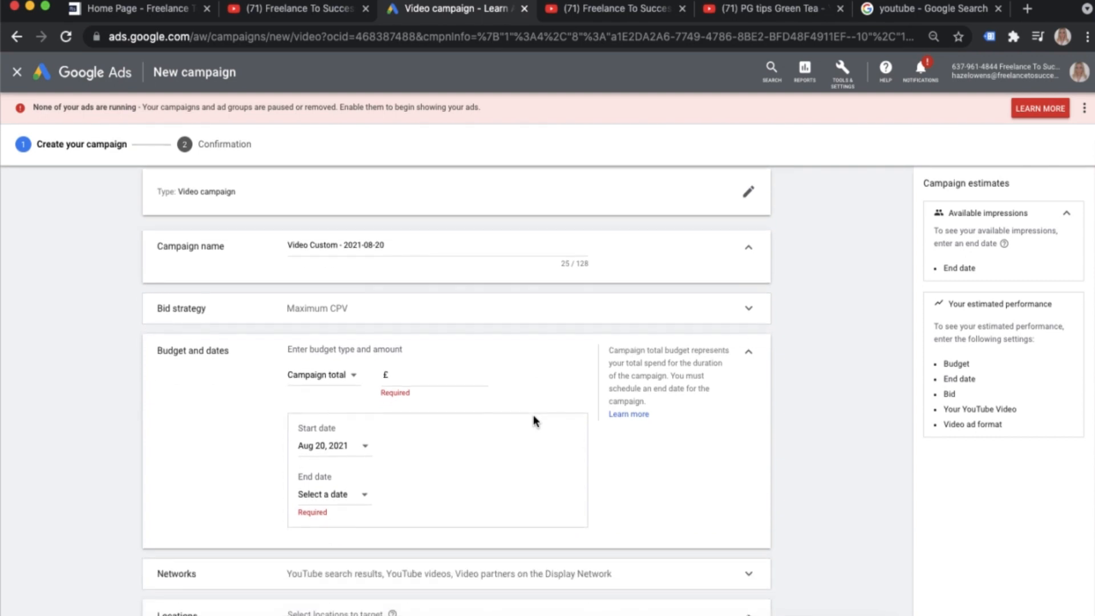
left_click(369, 242)
left_click_drag(396, 243, 240, 246)
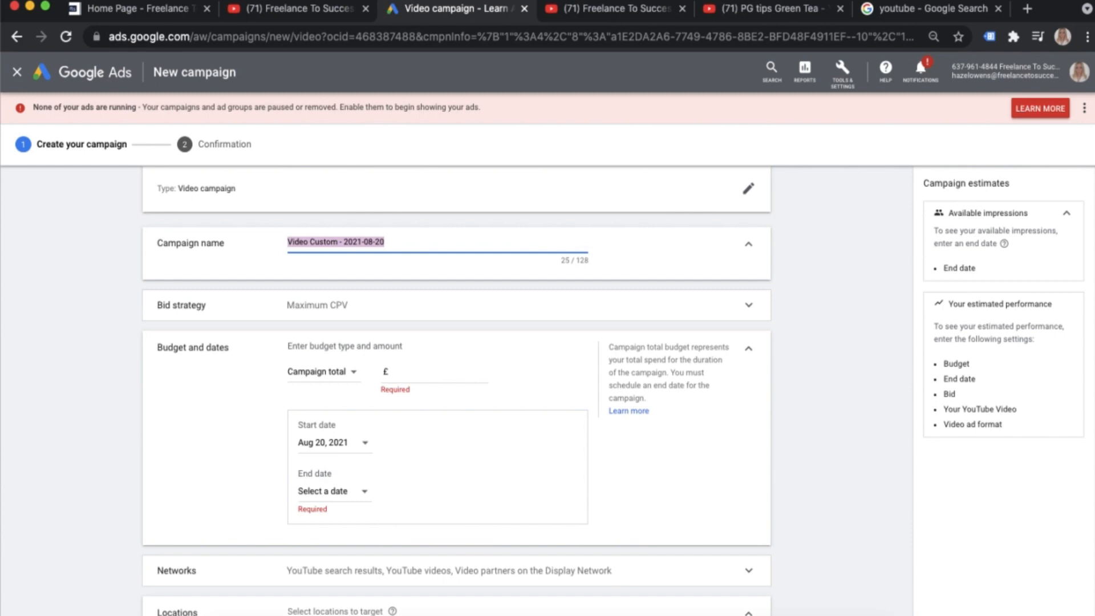
type("Youtube test")
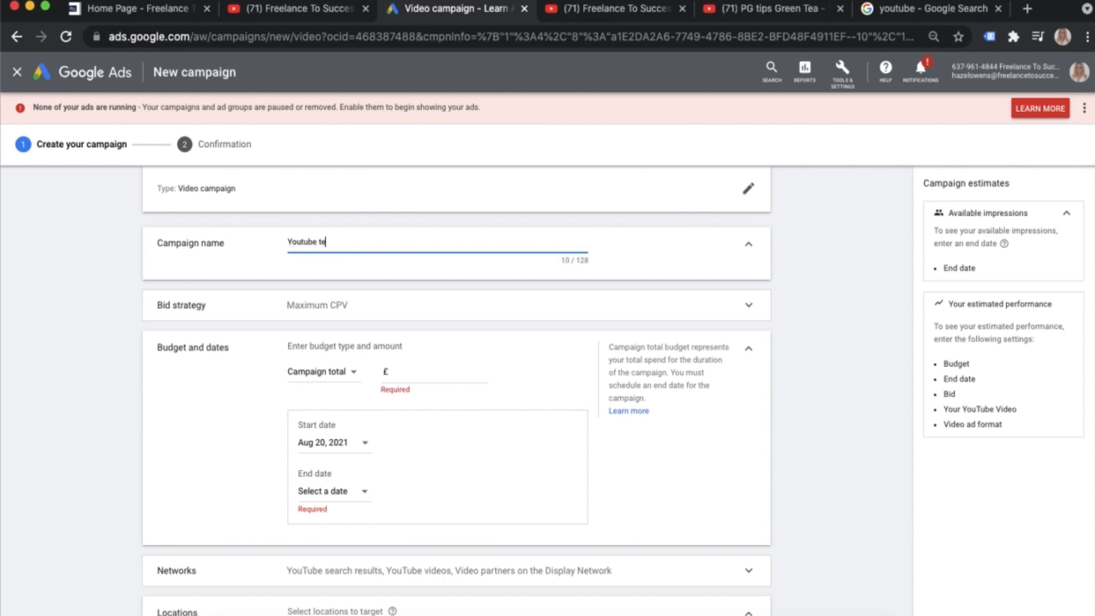
Step: Expand the bid strategy settings and choose Maximum CPV as the campaign's bid strategy
scroll(486, 266, "down", 2)
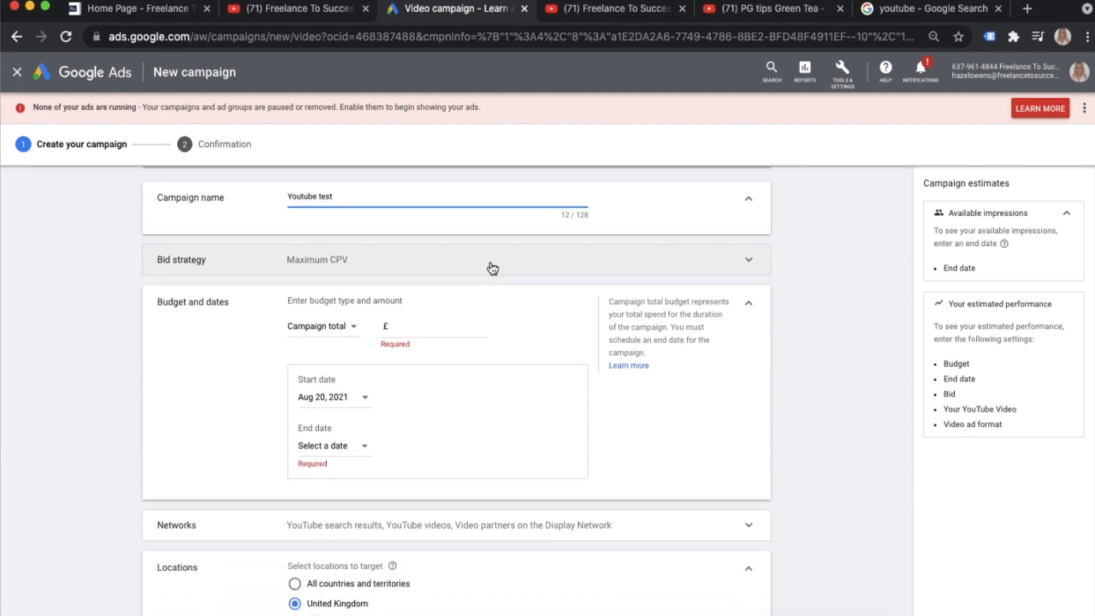
left_click(487, 267)
left_click(337, 282)
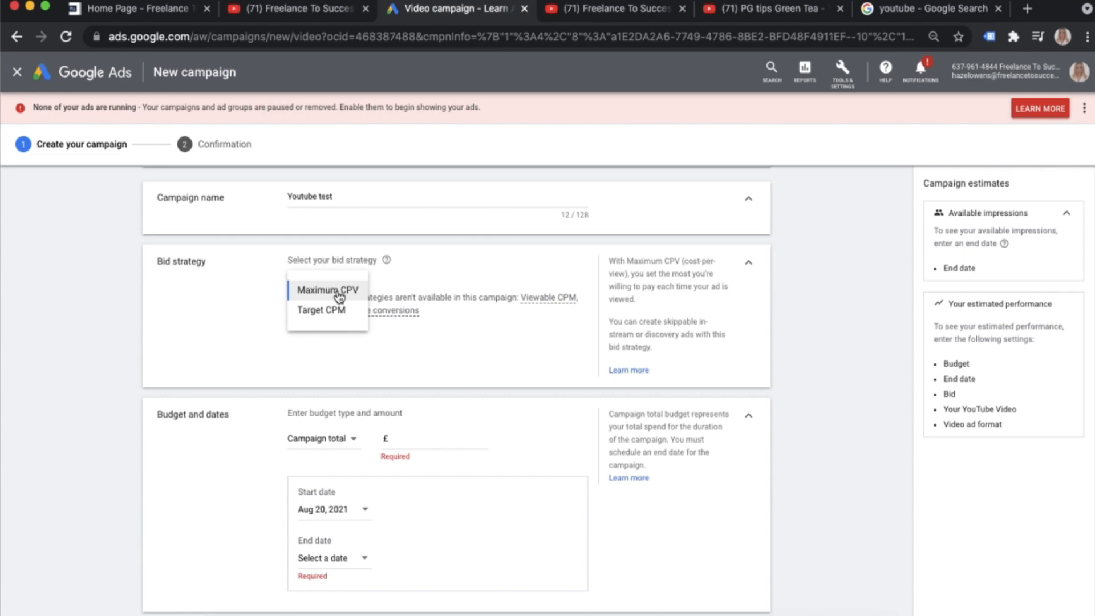
left_click(339, 292)
scroll(477, 343, "down", 1)
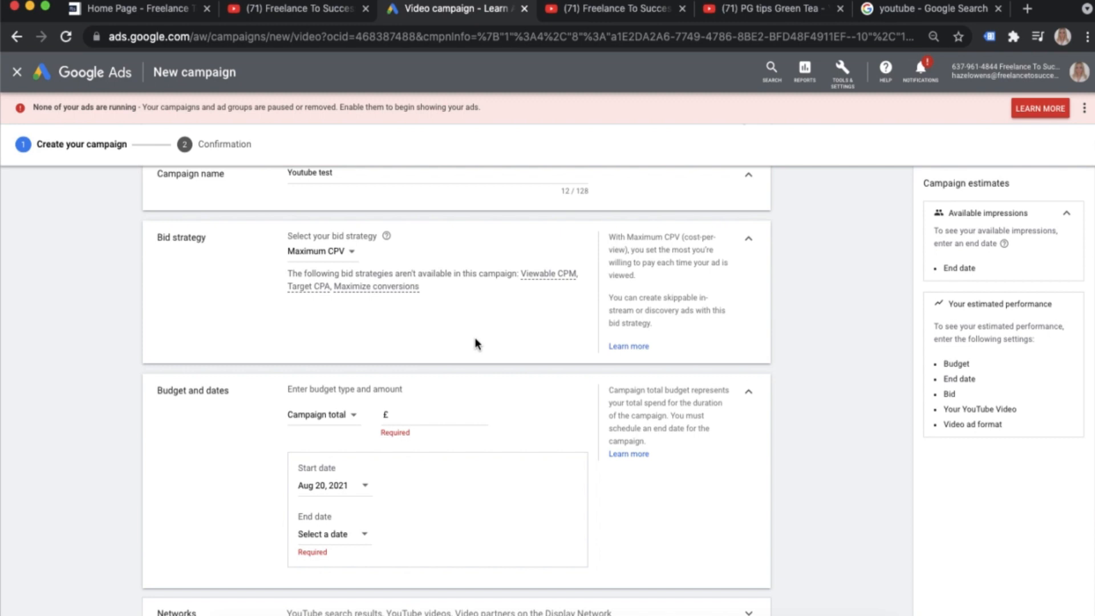
Step: Set the budget type to Campaign total with an amount of £1,000.00
scroll(476, 338, "down", 5)
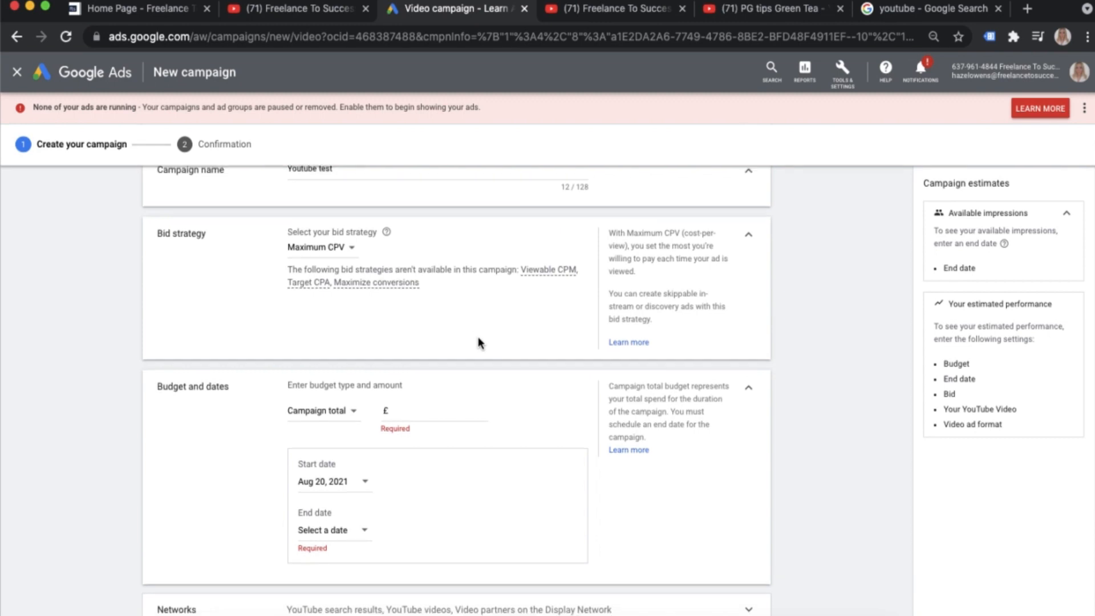
scroll(479, 343, "down", 1)
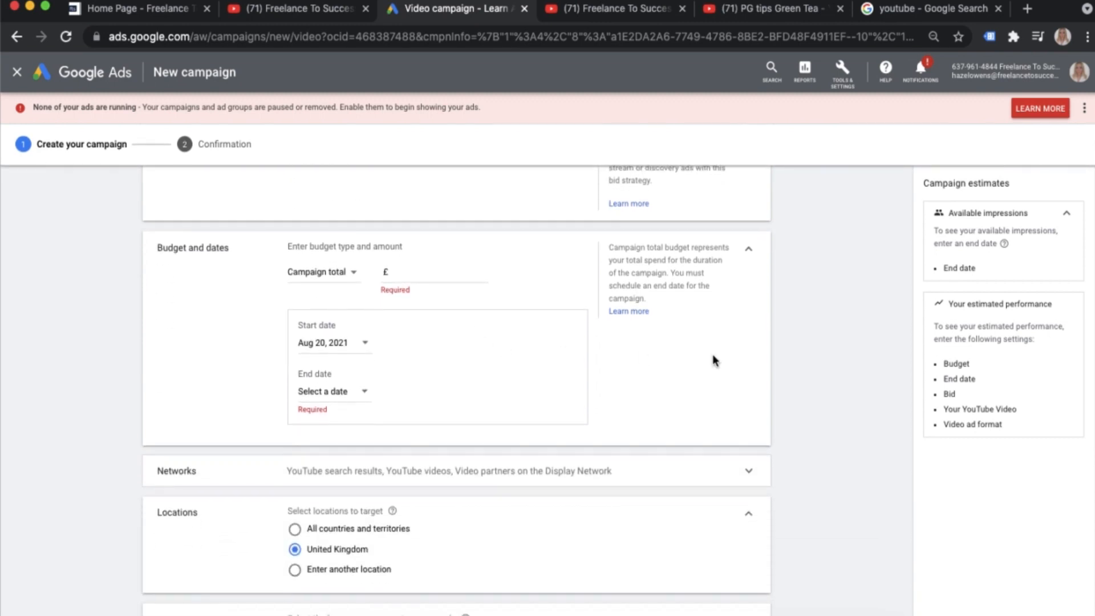
scroll(713, 360, "down", 1)
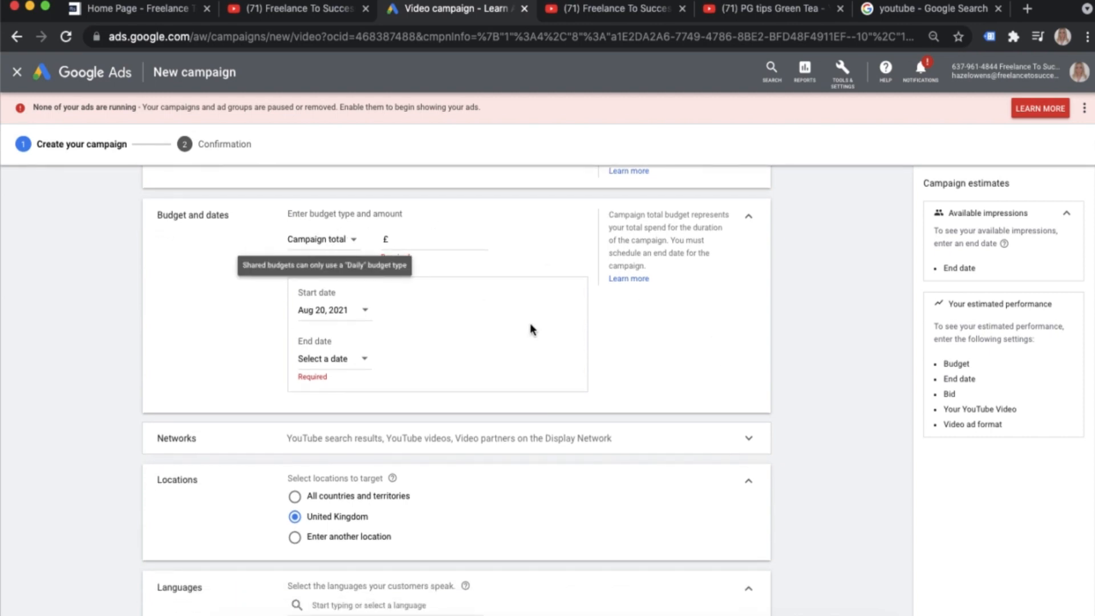
scroll(610, 357, "down", 1)
scroll(438, 300, "up", 2)
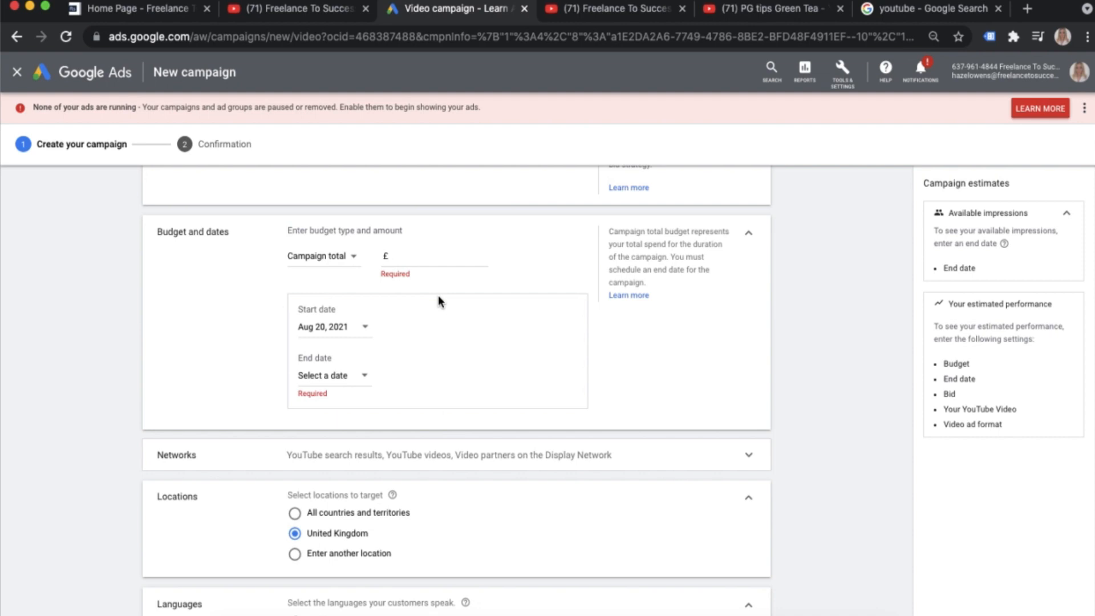
left_click(342, 257)
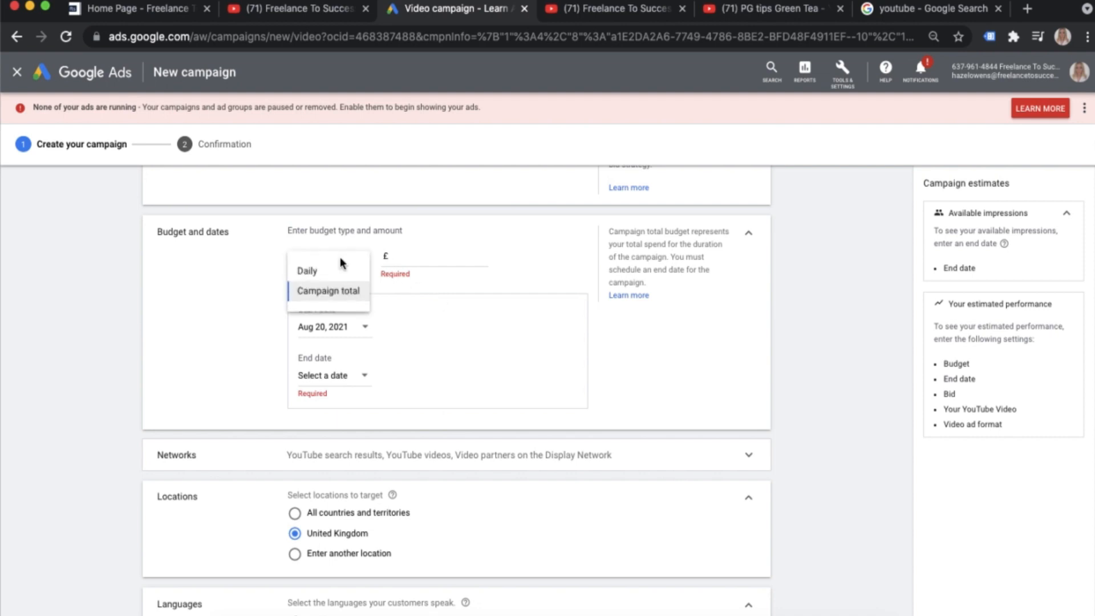
left_click(318, 294)
left_click(486, 257)
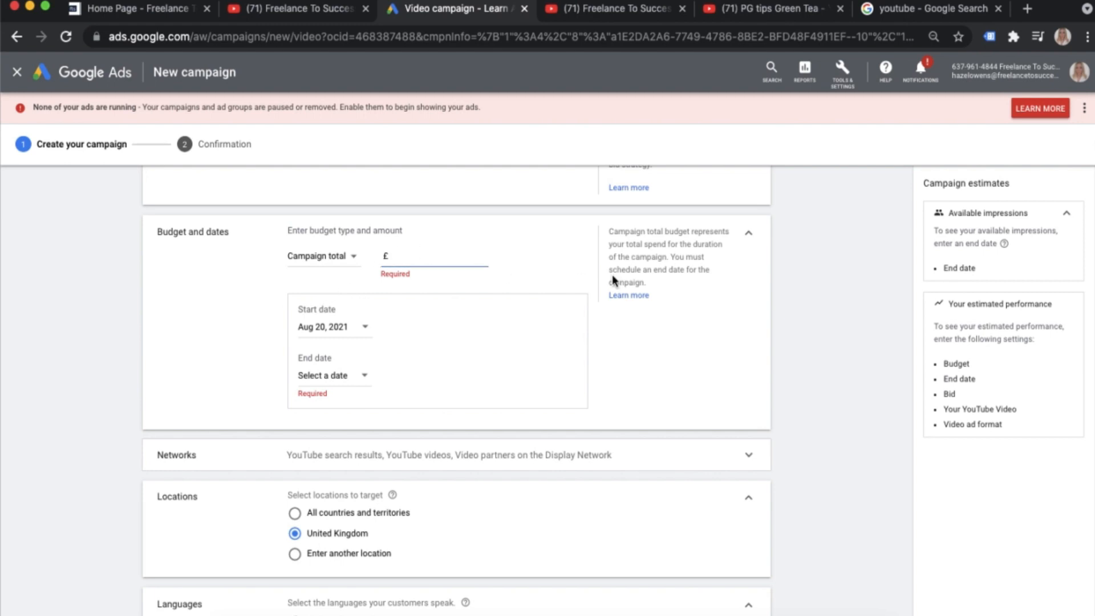
type("100.000")
left_click(516, 289)
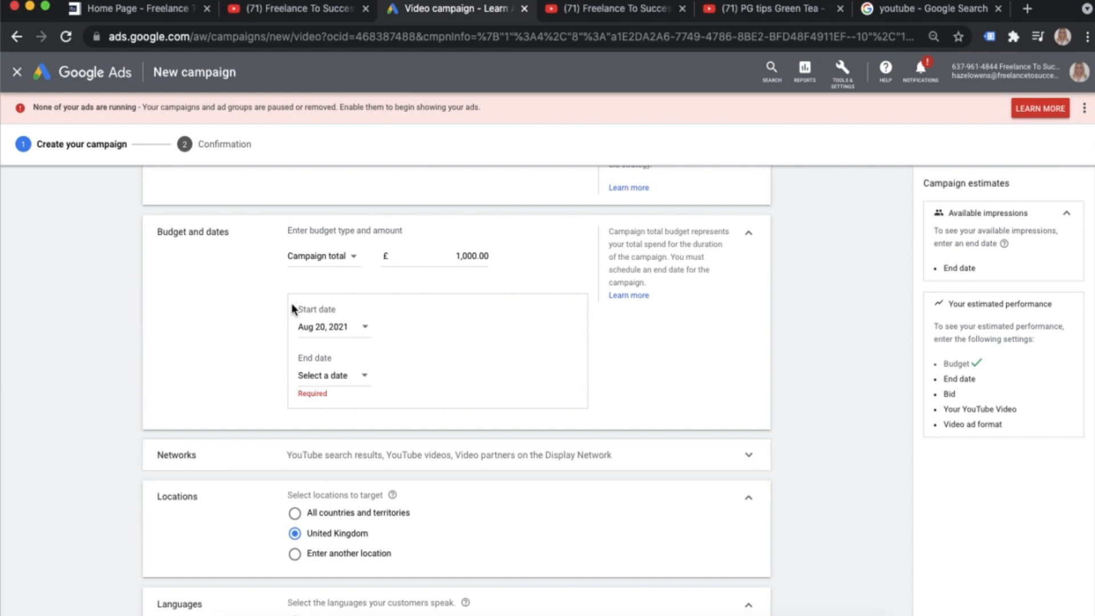
Step: Schedule the campaign to start on Aug 23, 2021 and end on Sep 30, 2021
left_click(337, 330)
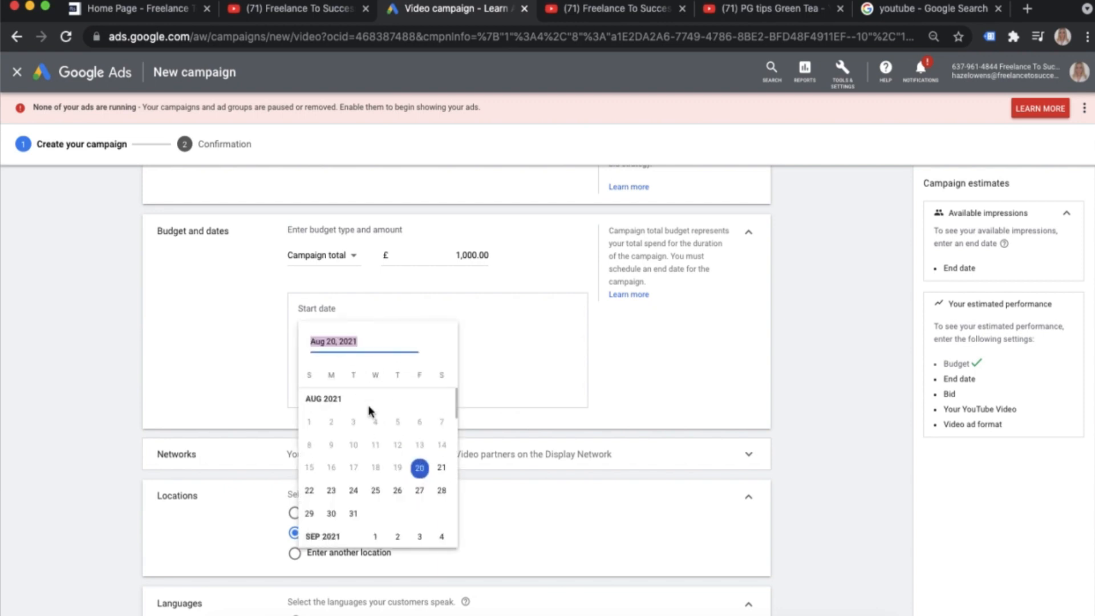
left_click(331, 496)
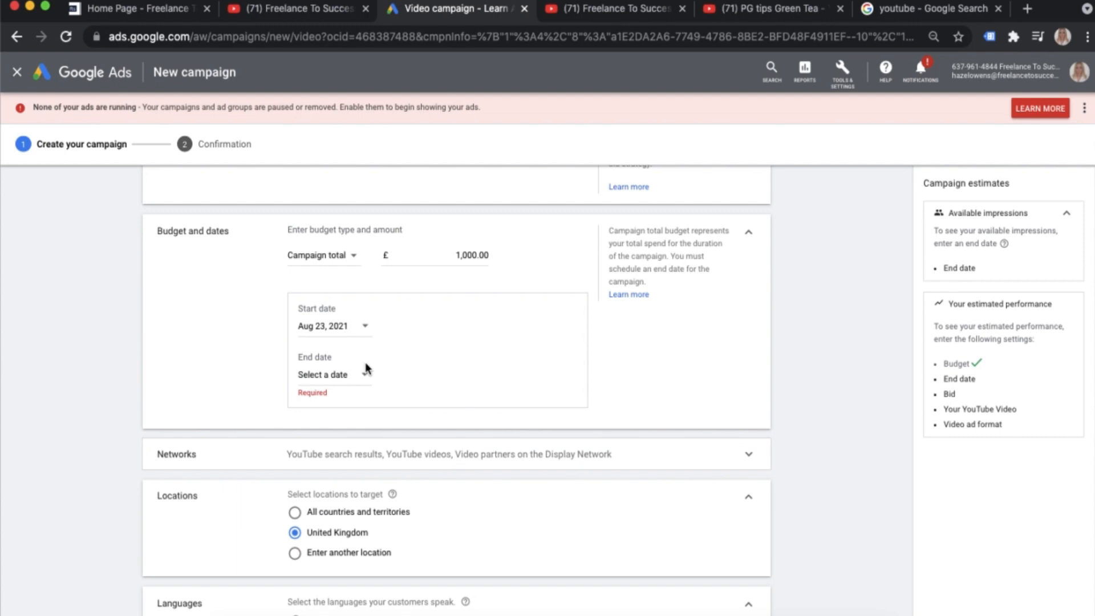
left_click(345, 378)
scroll(425, 485, "down", 1)
scroll(422, 488, "down", 5)
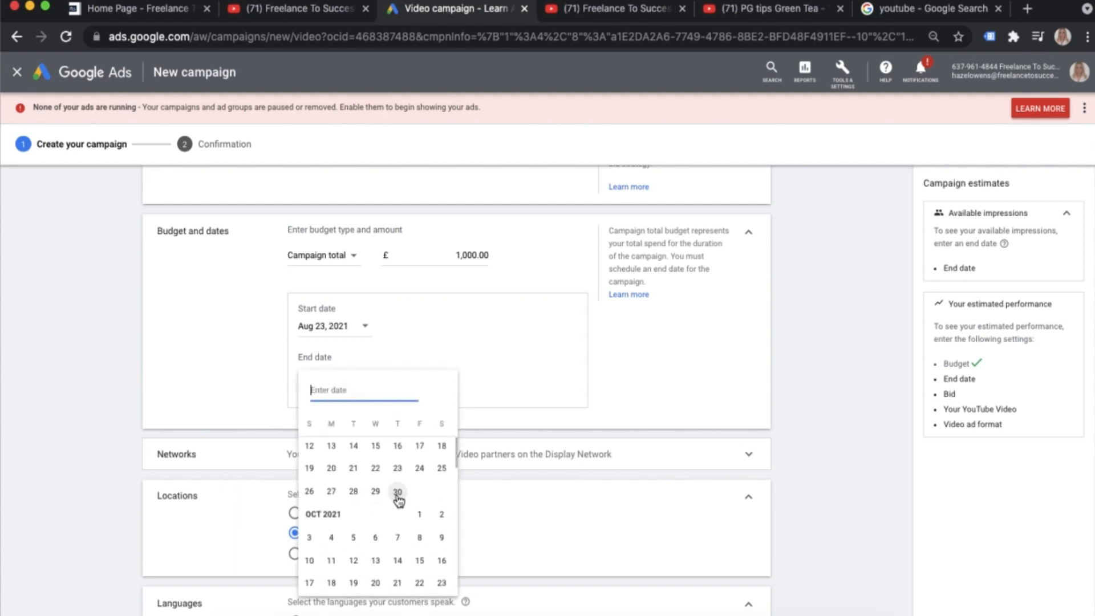
left_click(398, 494)
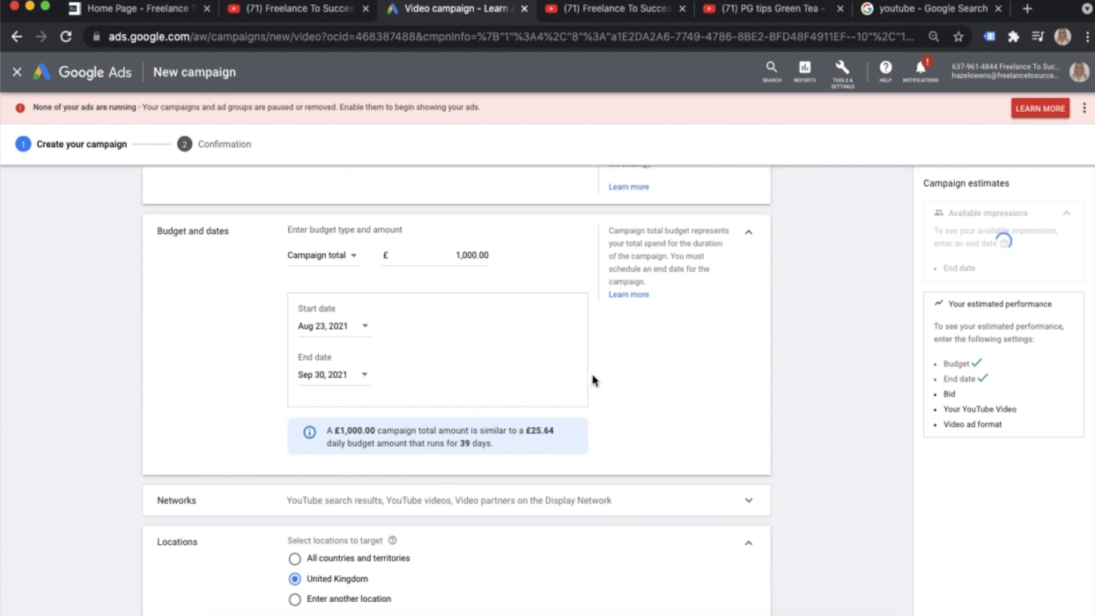
Step: Expand the network settings, turn YouTube videos off and back on, and collapse the section
scroll(592, 374, "down", 1)
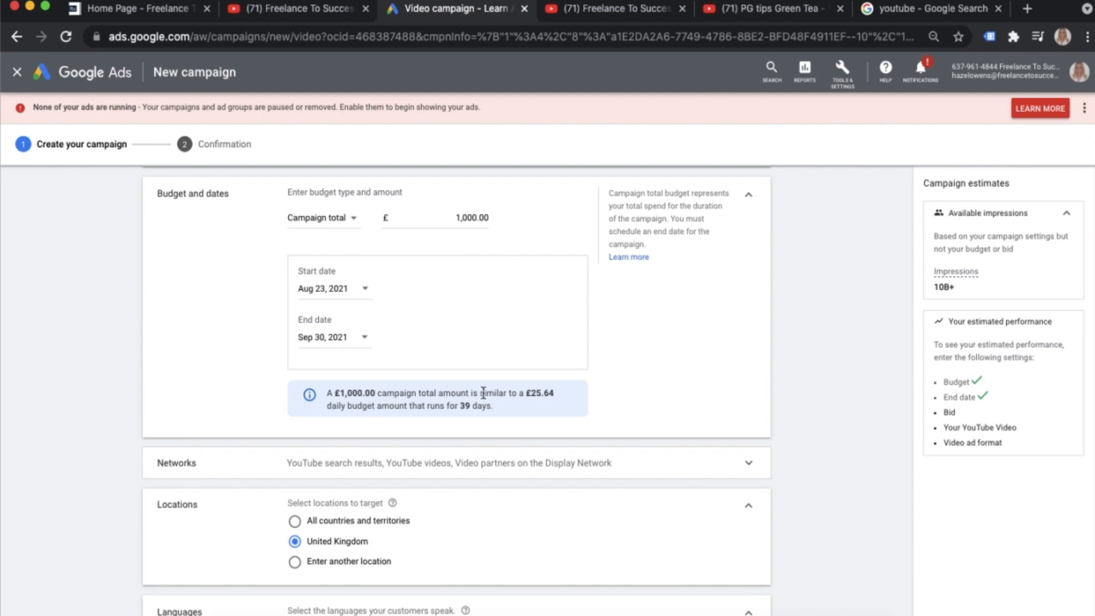
scroll(479, 396, "up", 1)
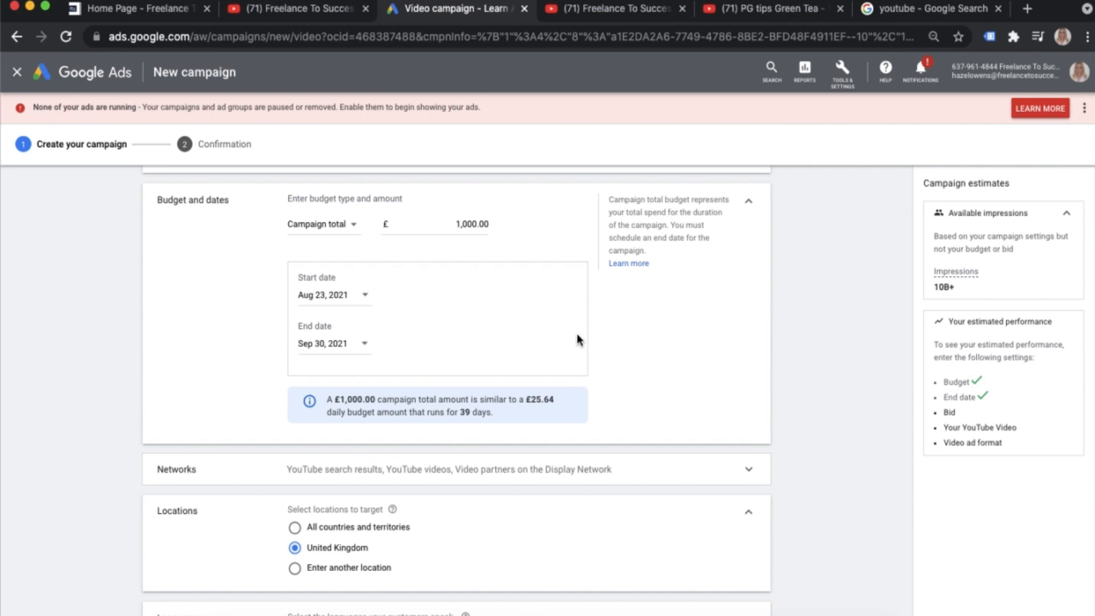
scroll(582, 338, "down", 3)
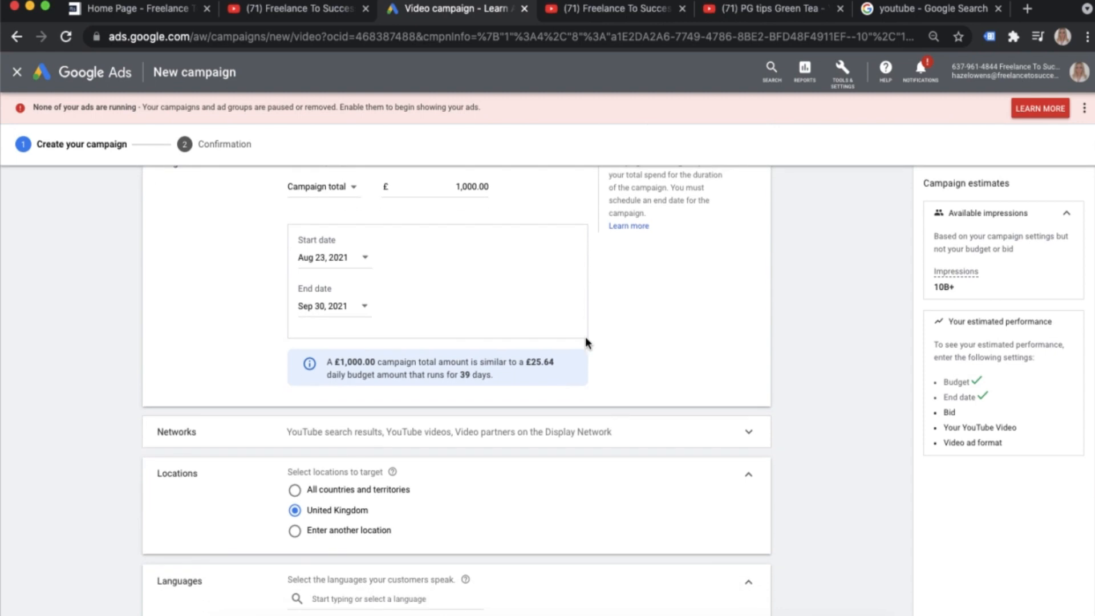
scroll(587, 343, "down", 3)
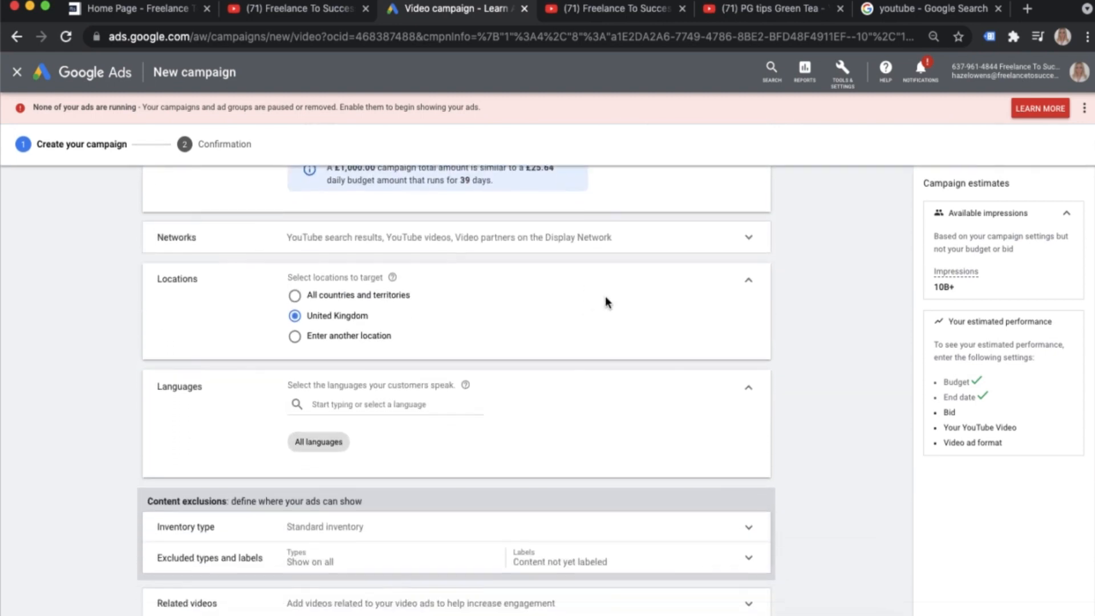
left_click(615, 242)
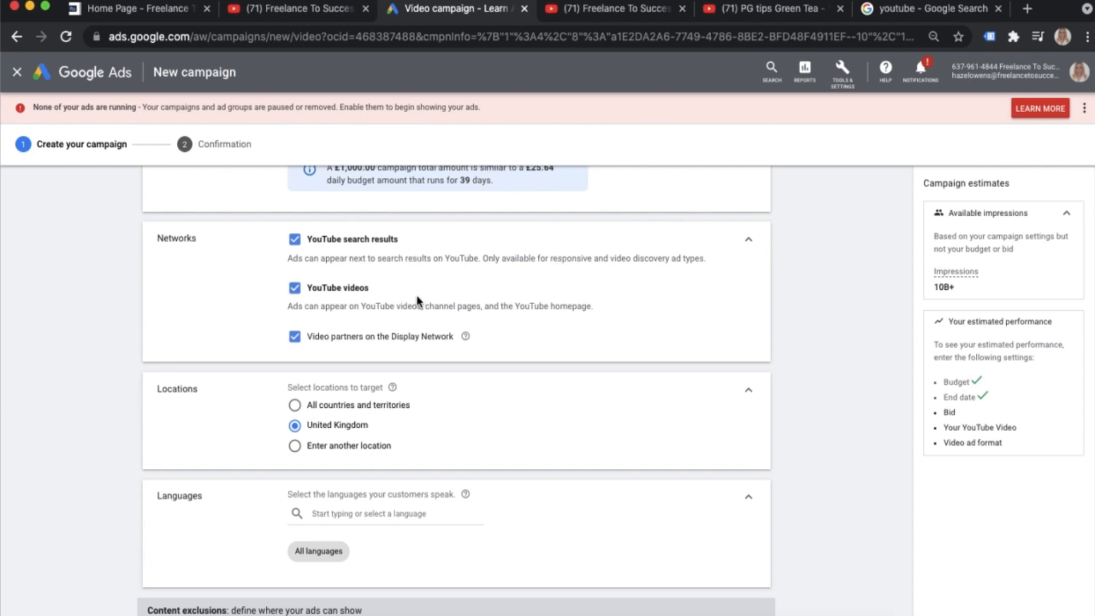
left_click(295, 289)
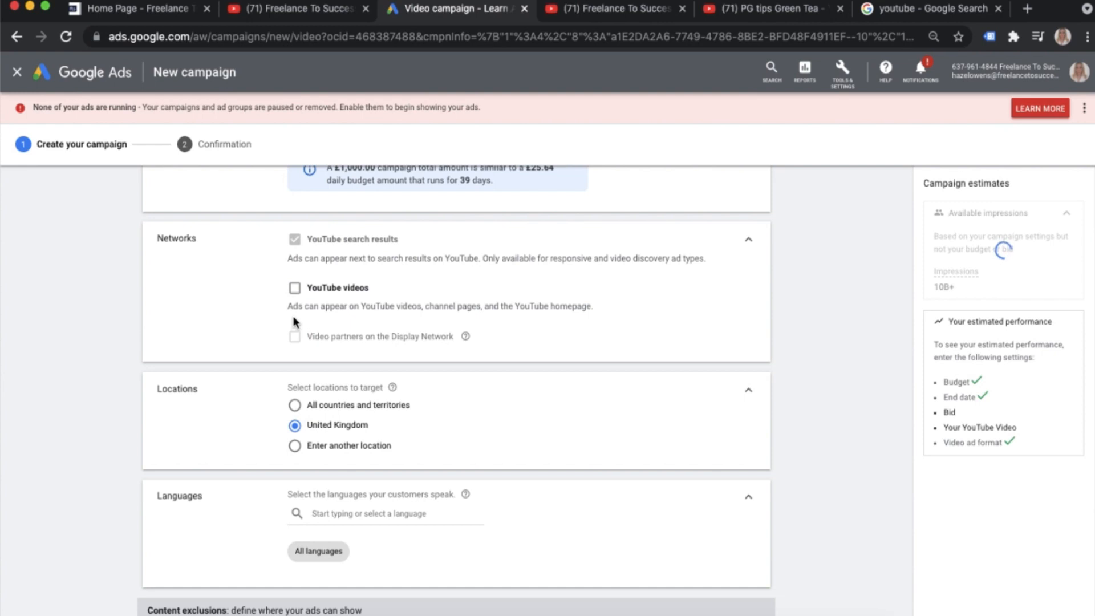
left_click(296, 291)
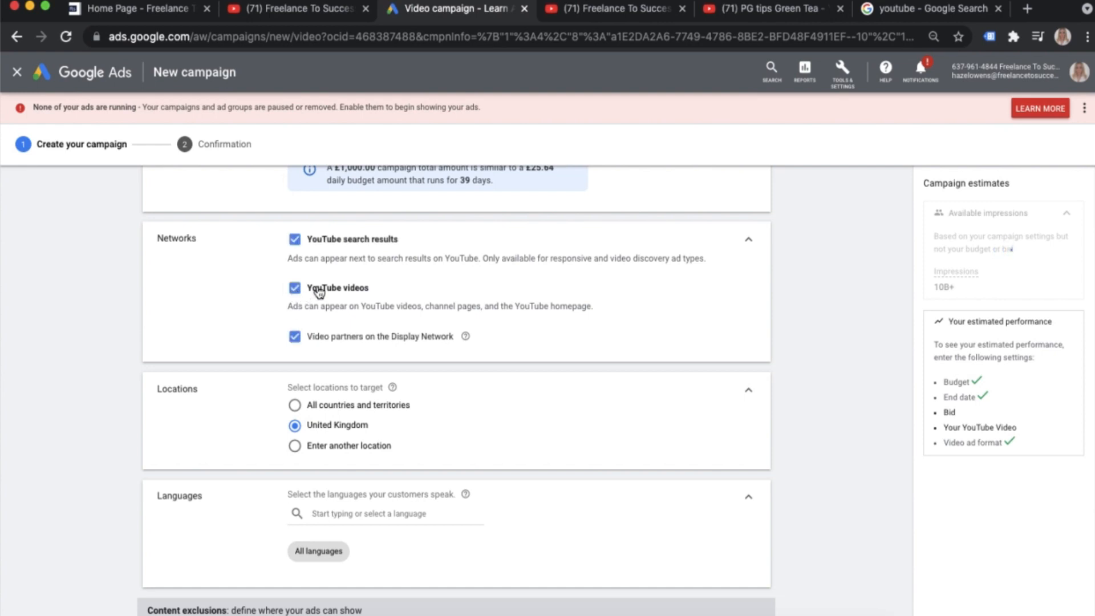
left_click(750, 240)
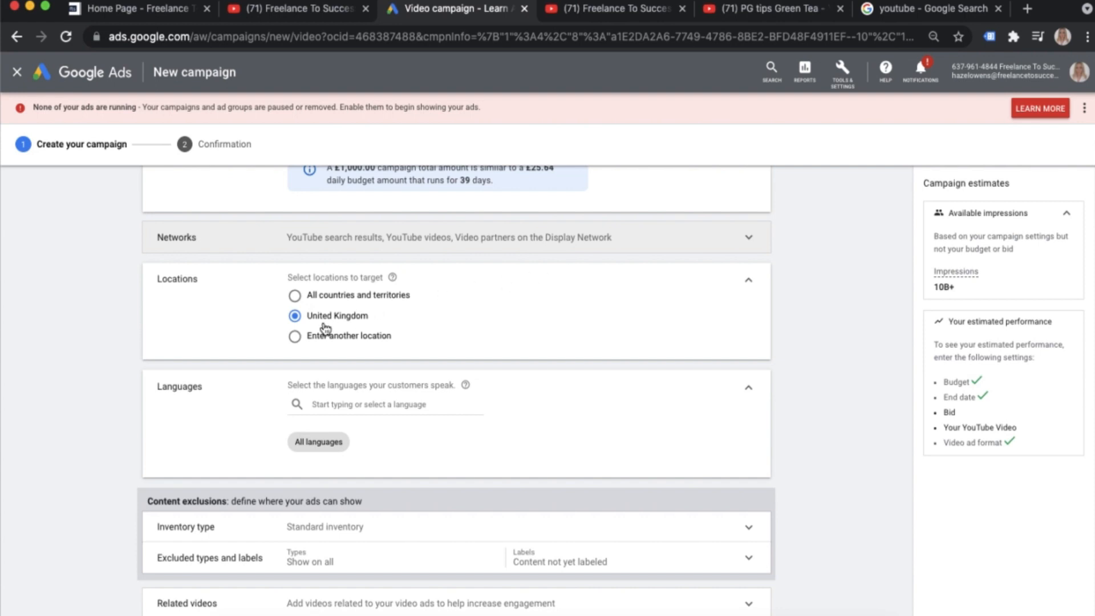
Step: Target English as the campaign's customer language, finding it with the search term "eng"
scroll(482, 317, "down", 1)
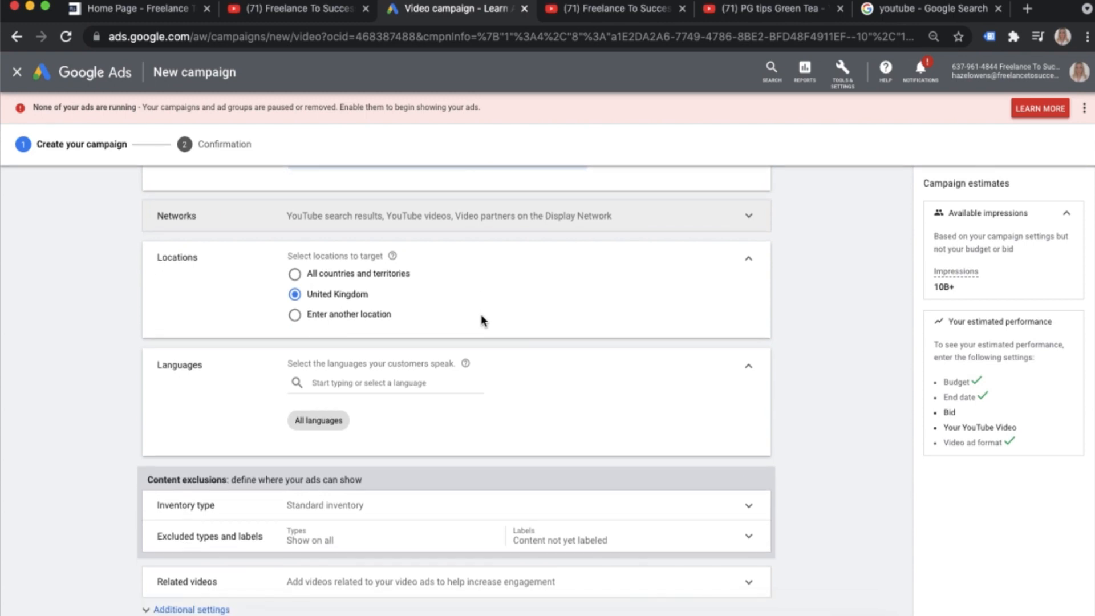
scroll(503, 296, "down", 3)
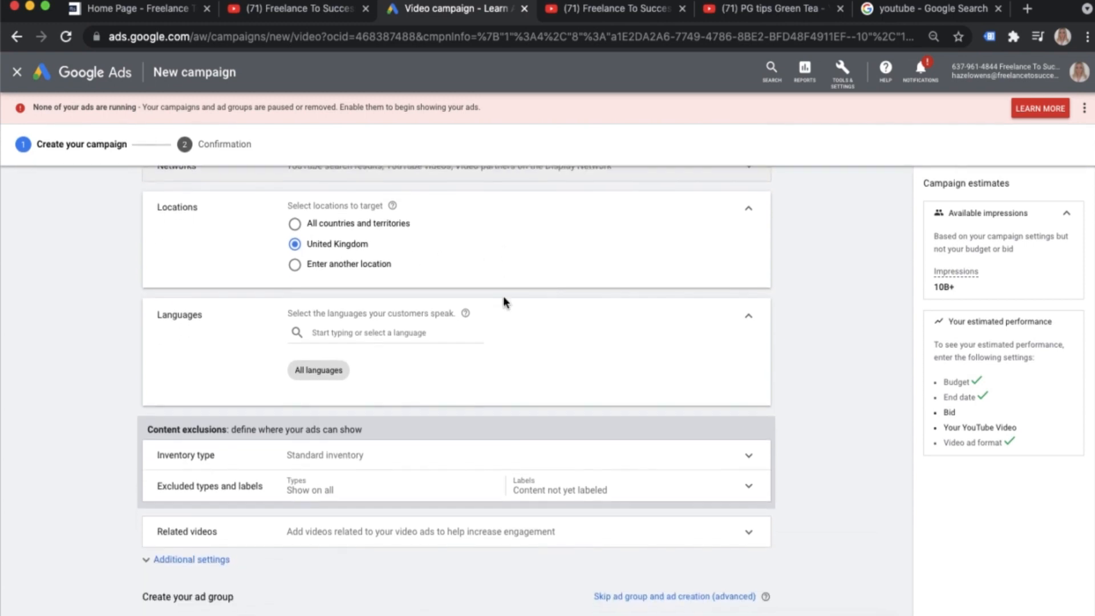
scroll(374, 357, "down", 3)
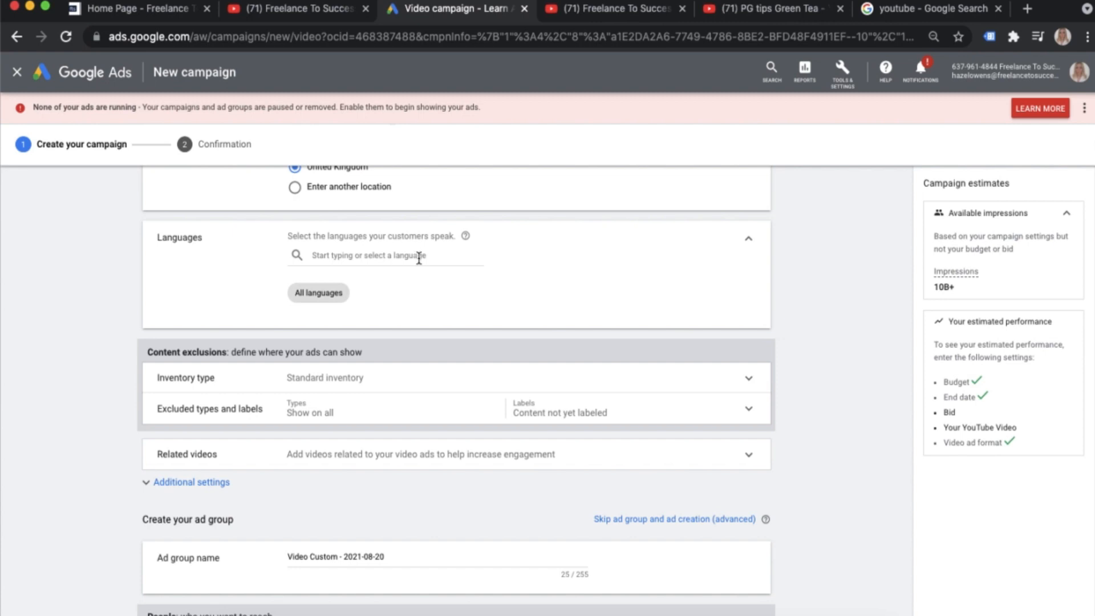
left_click(345, 255)
type("eng")
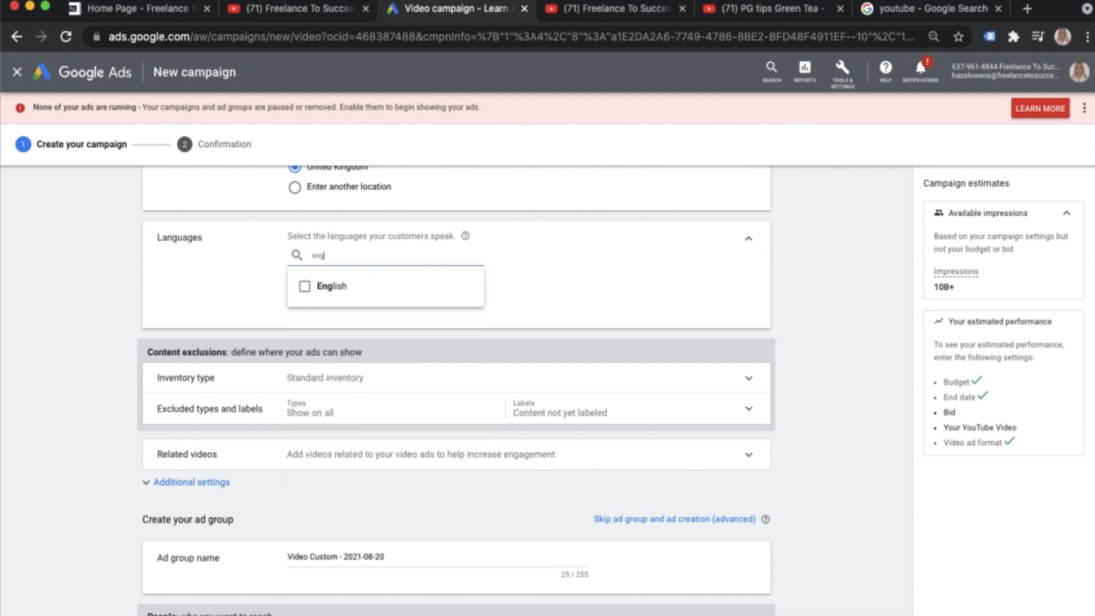
left_click(304, 285)
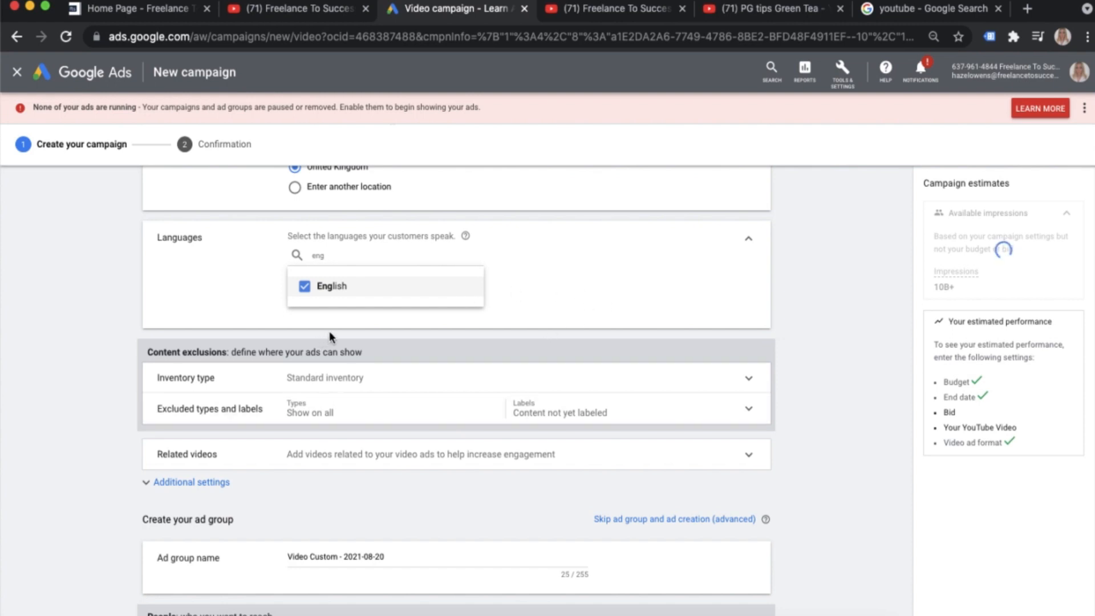
left_click(303, 290)
left_click(380, 302)
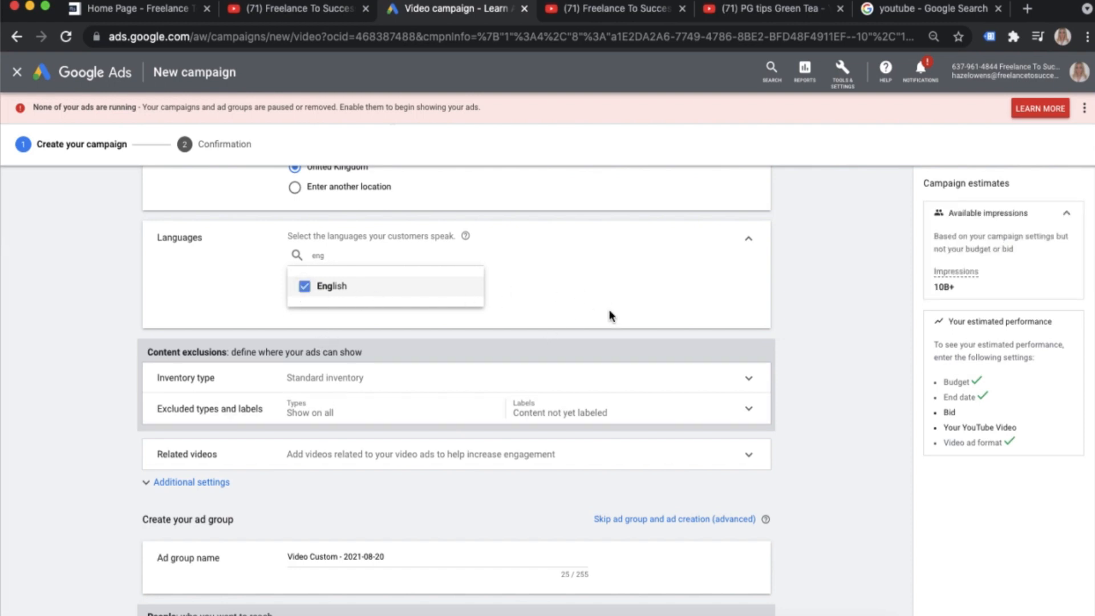
Step: Expand the inventory type options under content exclusions, compare the three choices, and collapse the section
scroll(609, 309, "down", 2)
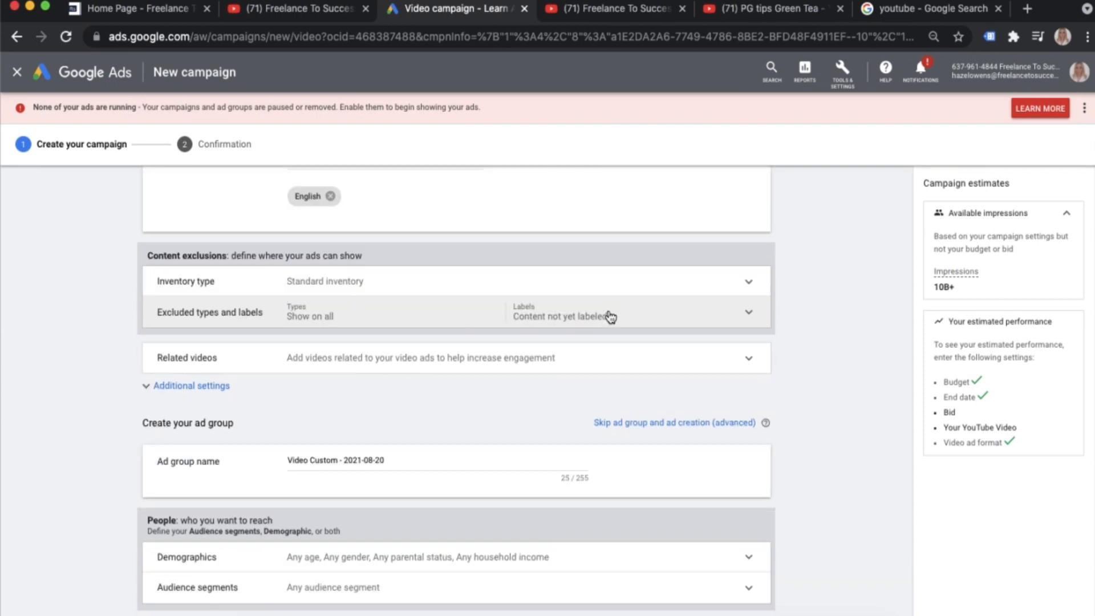
scroll(608, 314, "down", 1)
left_click(728, 243)
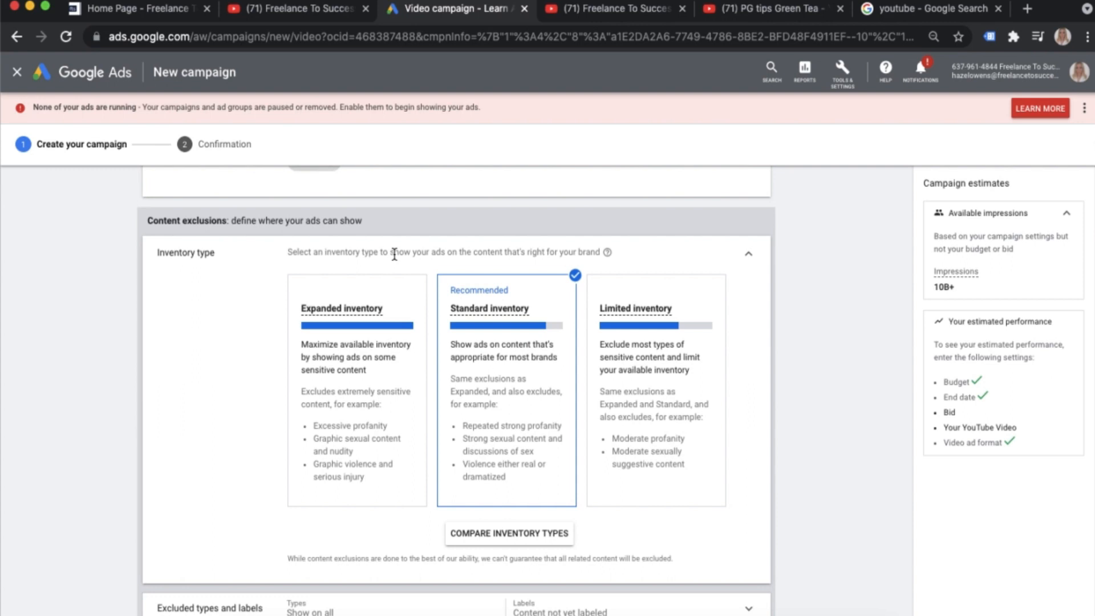
left_click(749, 255)
Step: Rename the ad group as "Ad group 1"
scroll(725, 271, "down", 1)
scroll(724, 265, "down", 3)
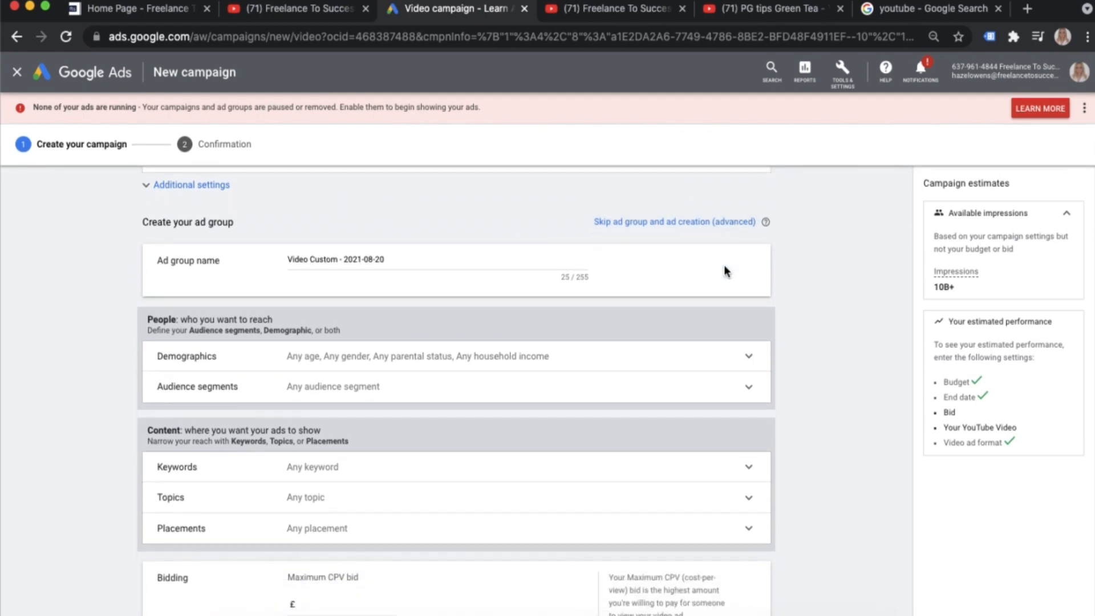
scroll(724, 265, "down", 1)
scroll(724, 265, "down", 1)
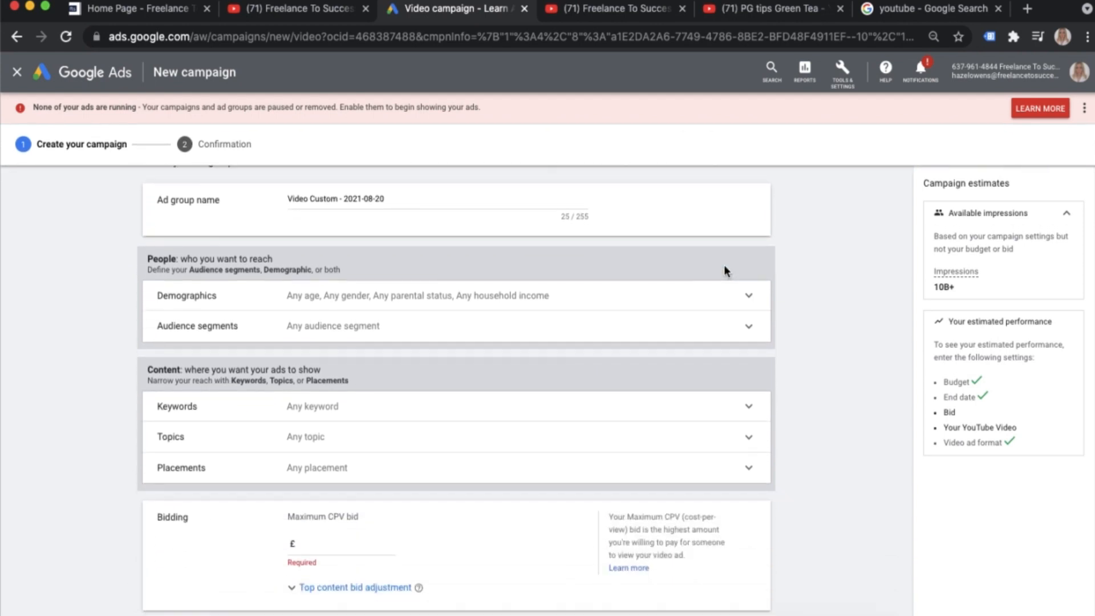
left_click(441, 199)
left_click_drag(385, 199, 283, 200)
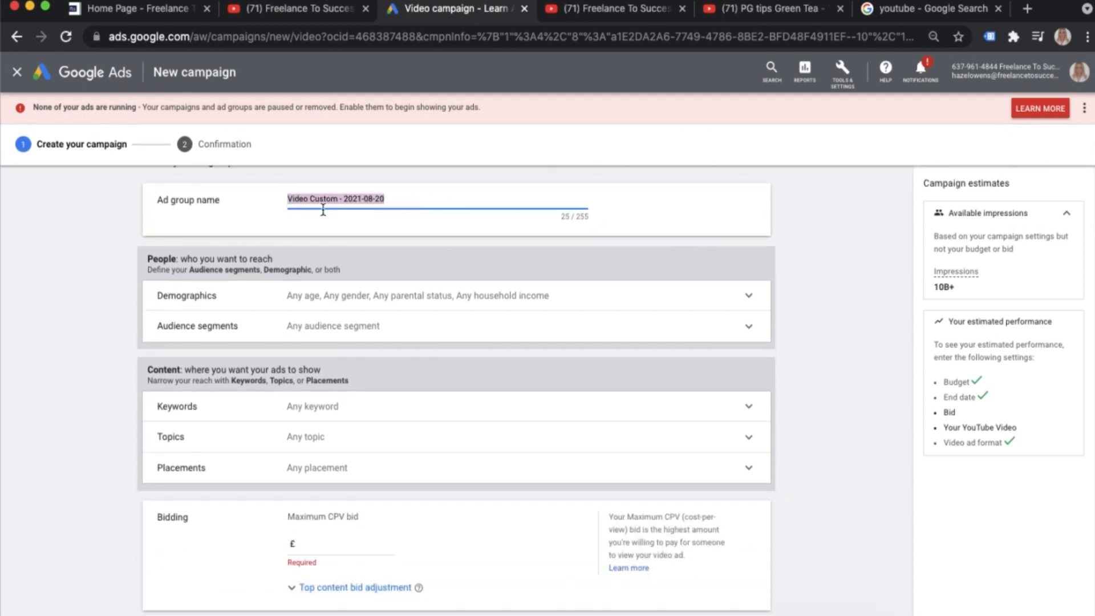
type("A")
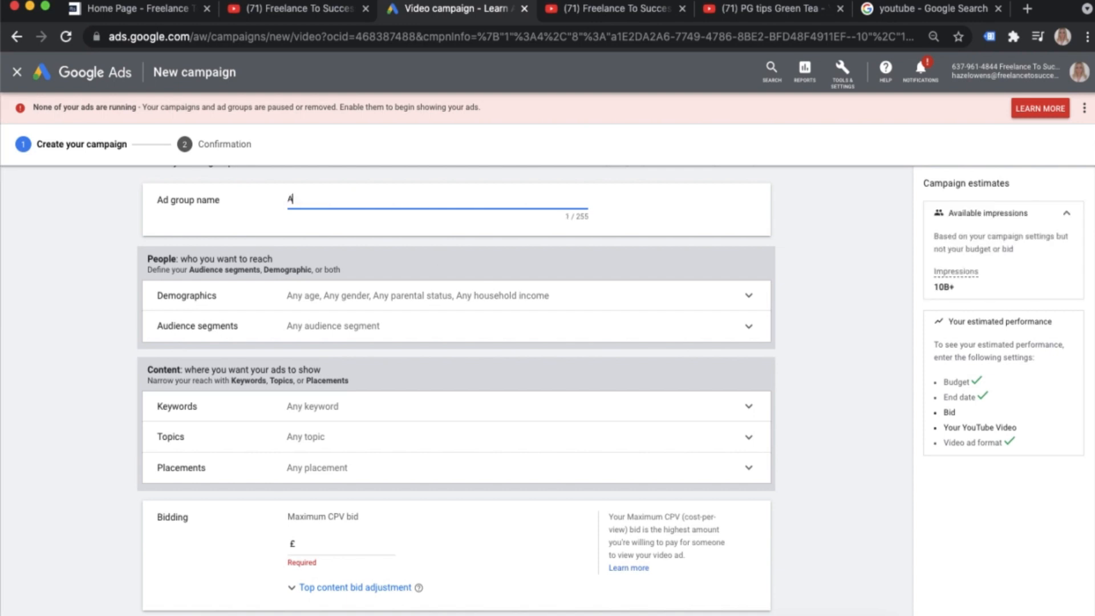
type("d group 1")
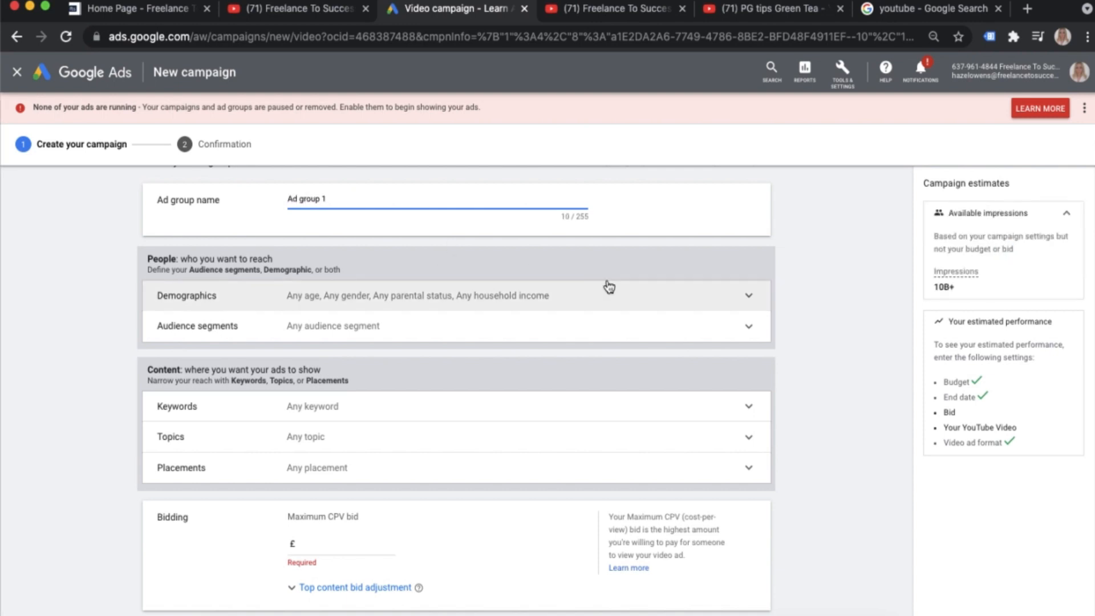
Step: Look over the ad group's people, content and bidding sections, briefly expanding and collapsing the audience segments
scroll(606, 286, "down", 1)
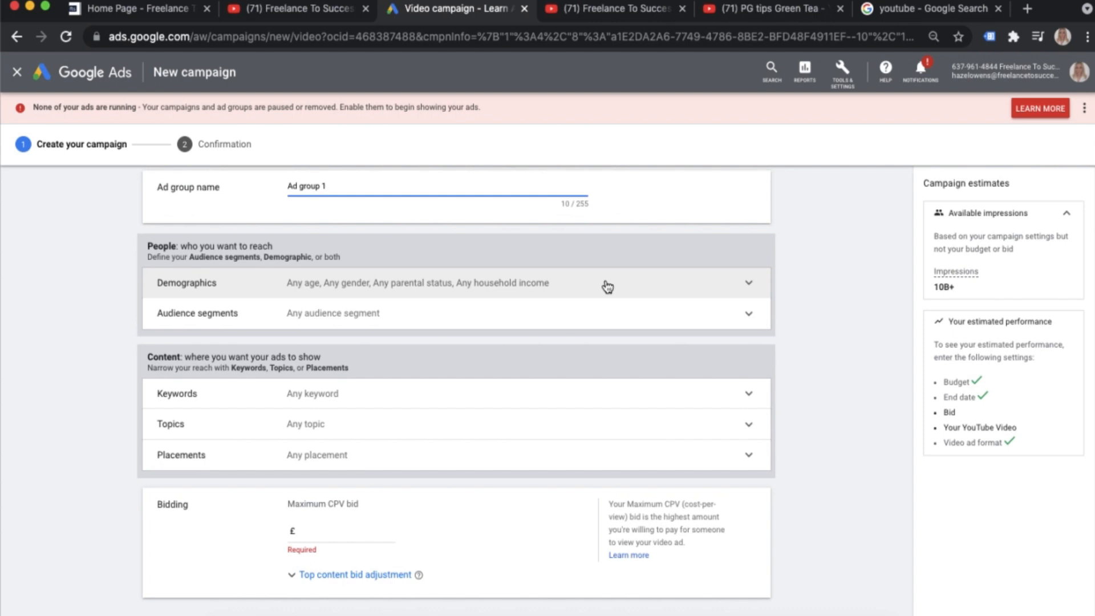
scroll(582, 286, "down", 3)
scroll(582, 286, "down", 1)
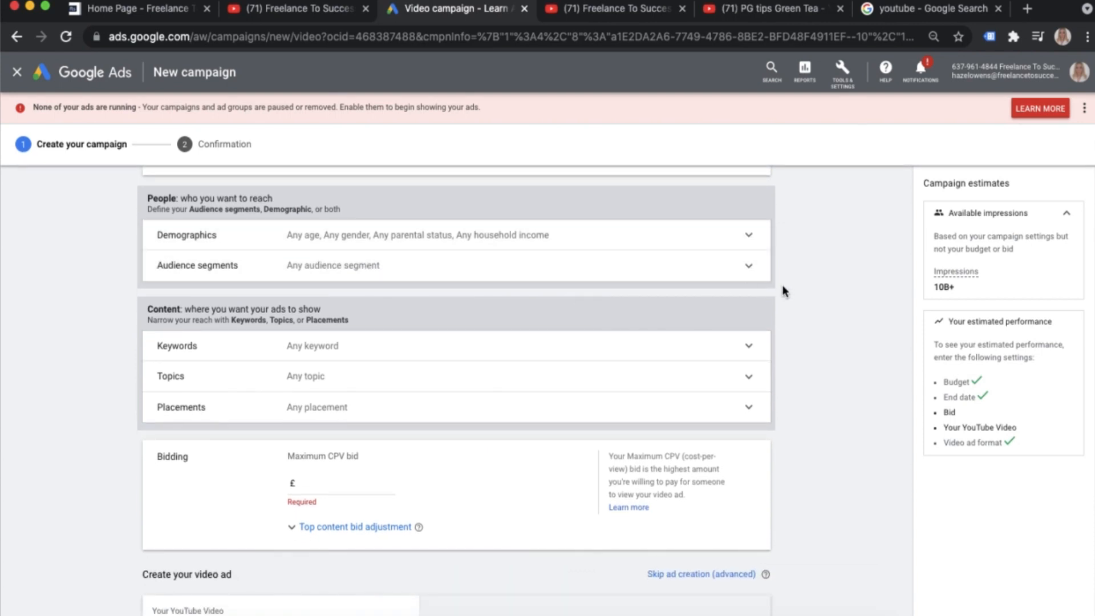
scroll(786, 285, "up", 3)
scroll(787, 291, "down", 1)
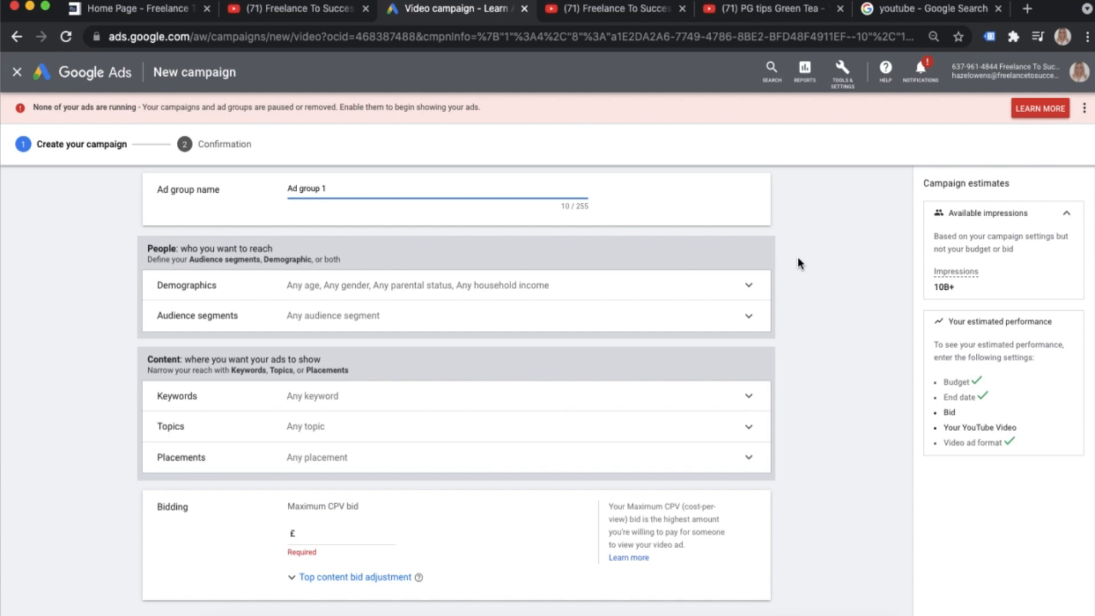
scroll(814, 271, "down", 1)
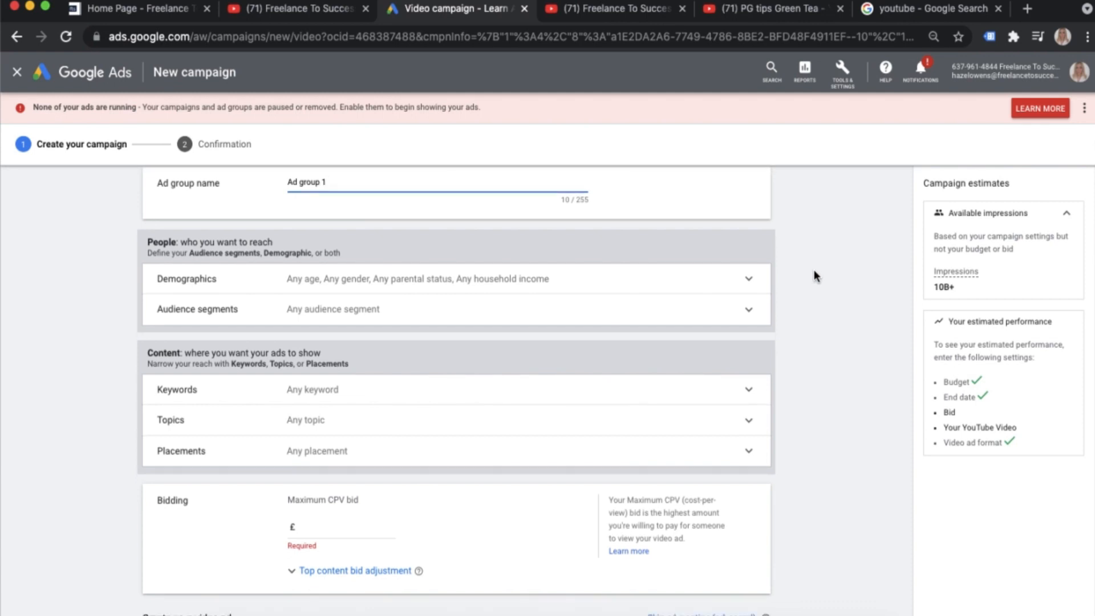
scroll(814, 276, "down", 2)
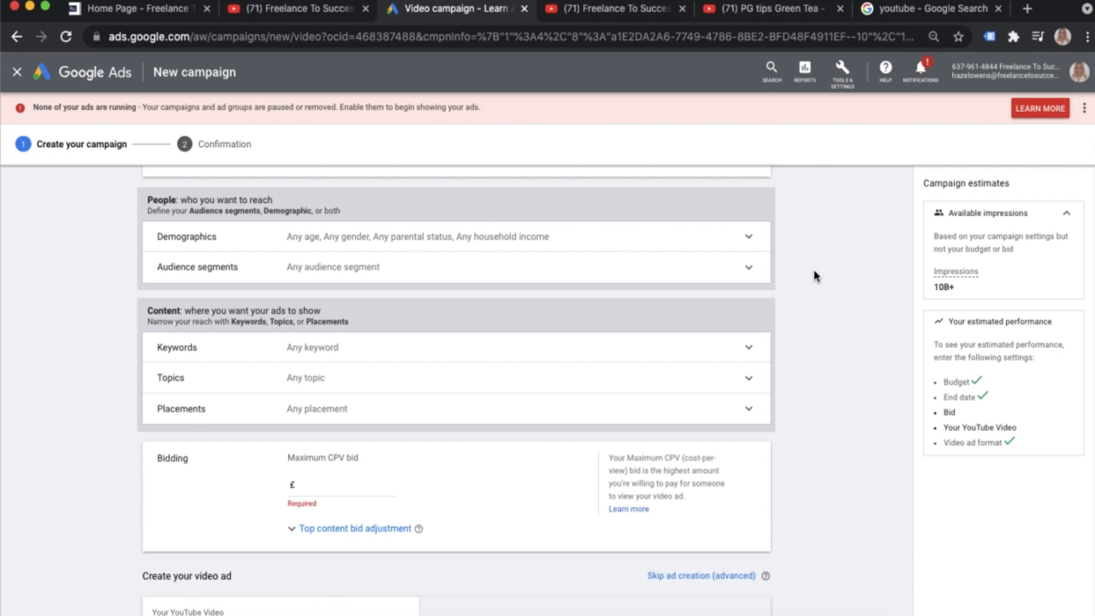
scroll(814, 276, "down", 1)
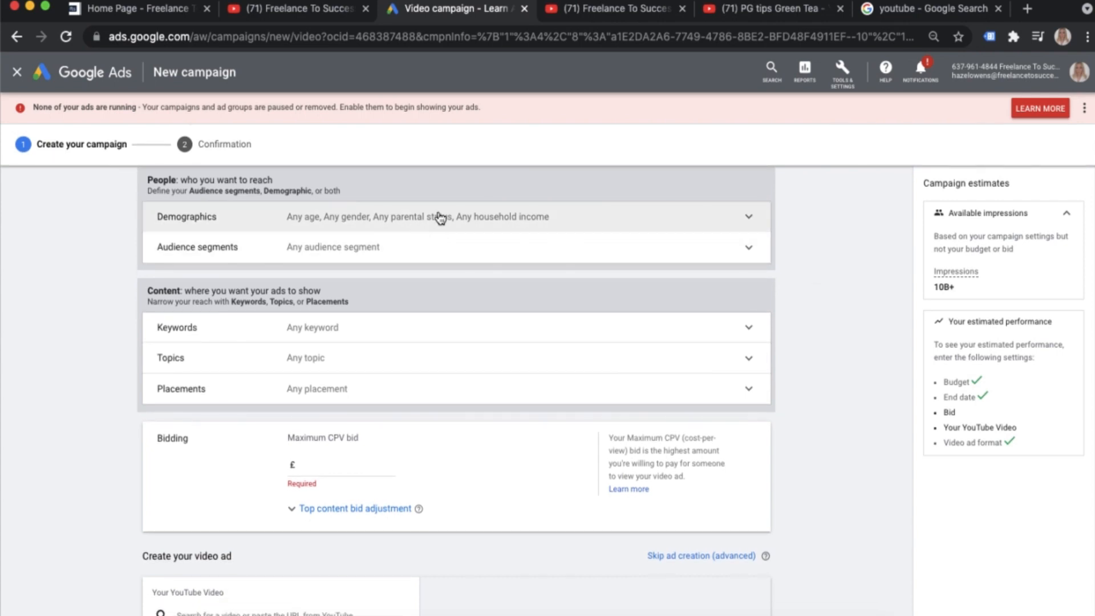
left_click(517, 255)
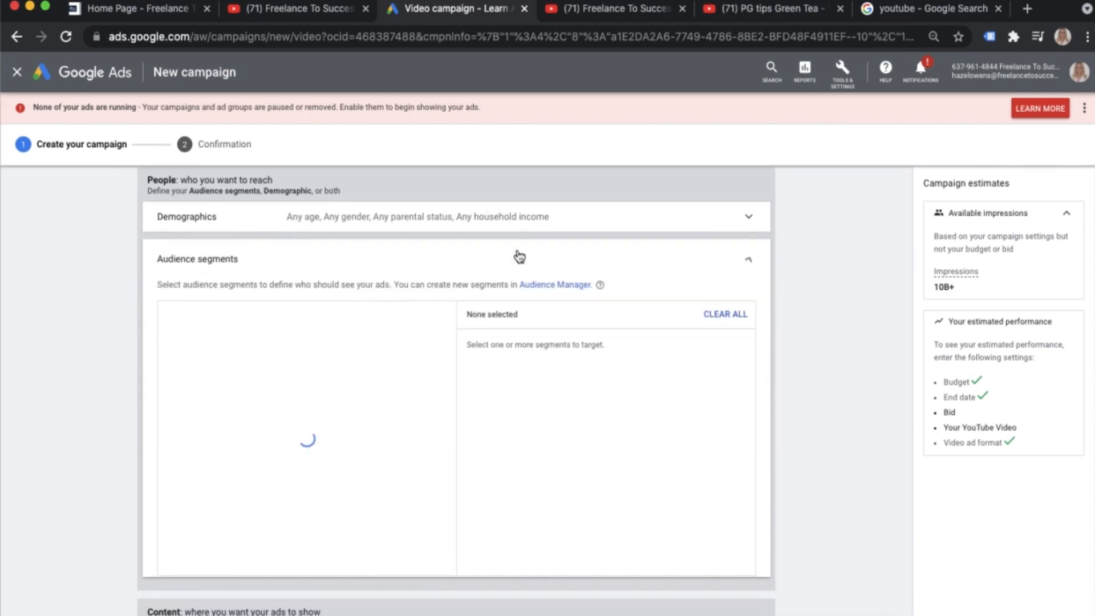
left_click(747, 264)
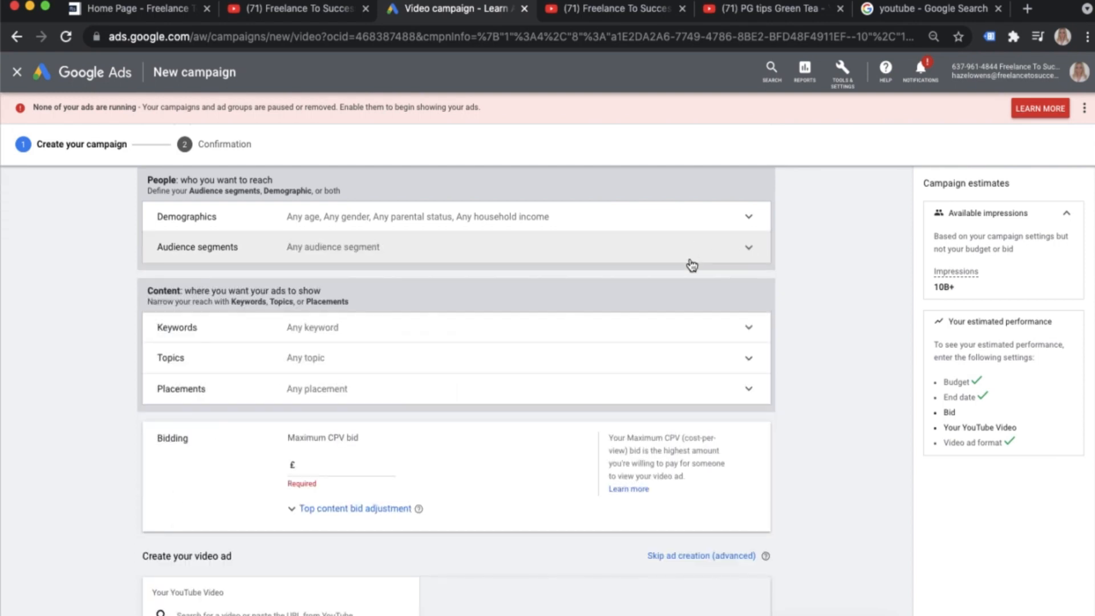
Step: Restrict the demographics by excluding ages 45-54, 55-64, 65+ and Unknown plus the Unknown gender, and collapse the section
left_click(641, 218)
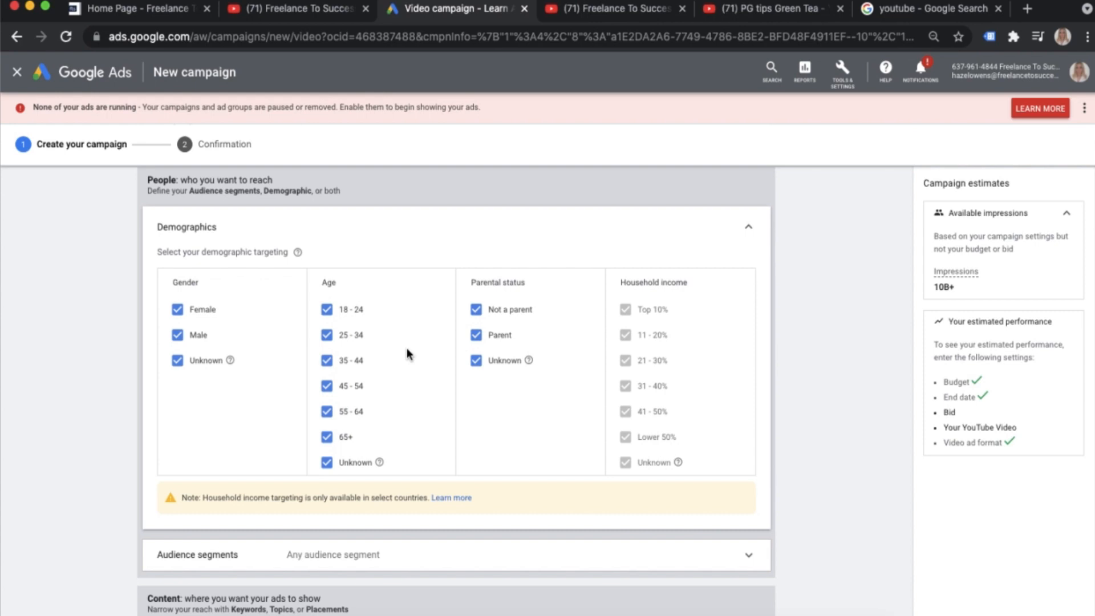
left_click(327, 410)
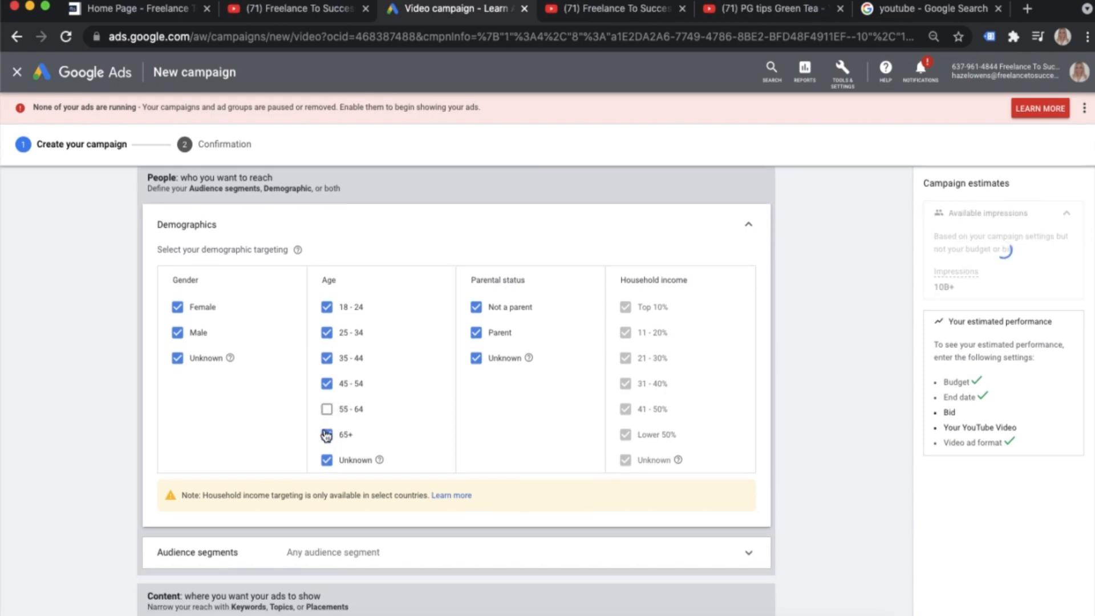
left_click(326, 435)
left_click(327, 460)
left_click(326, 386)
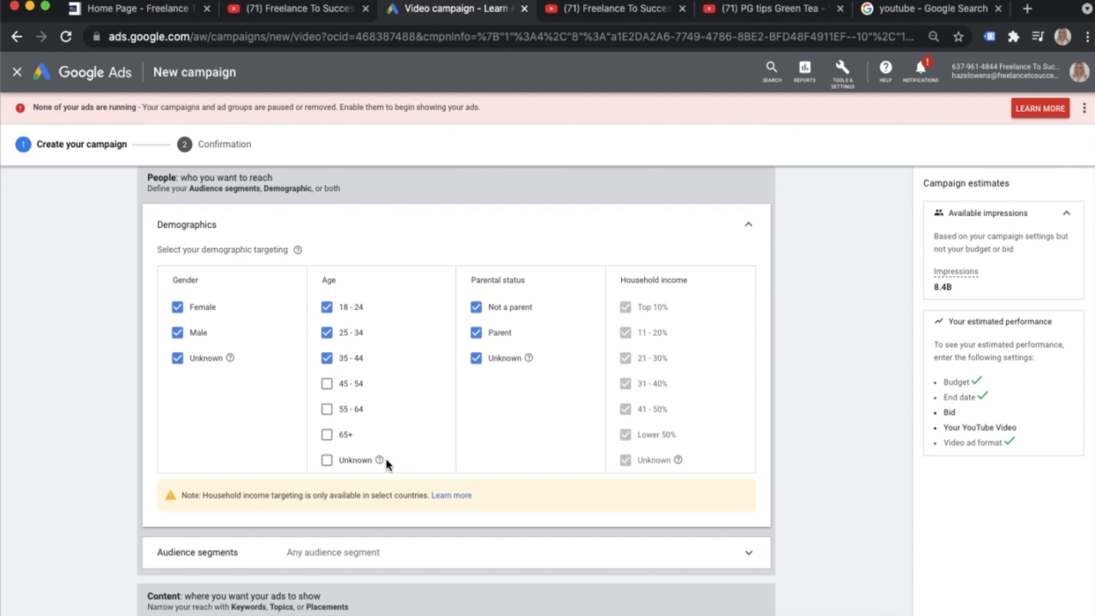
mouse_move(379, 461)
left_click(191, 359)
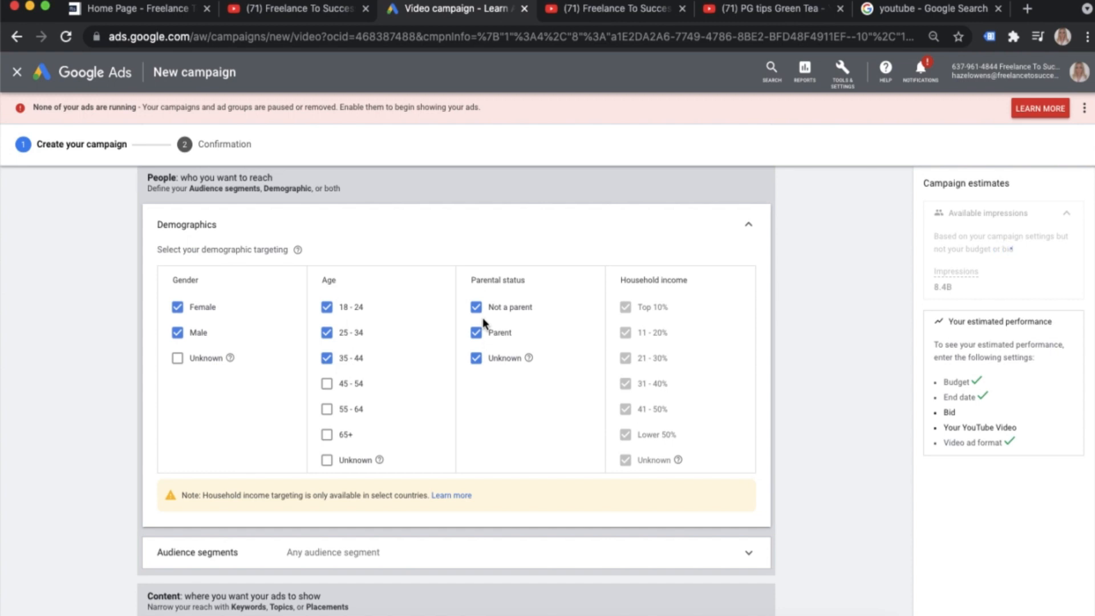
left_click(745, 227)
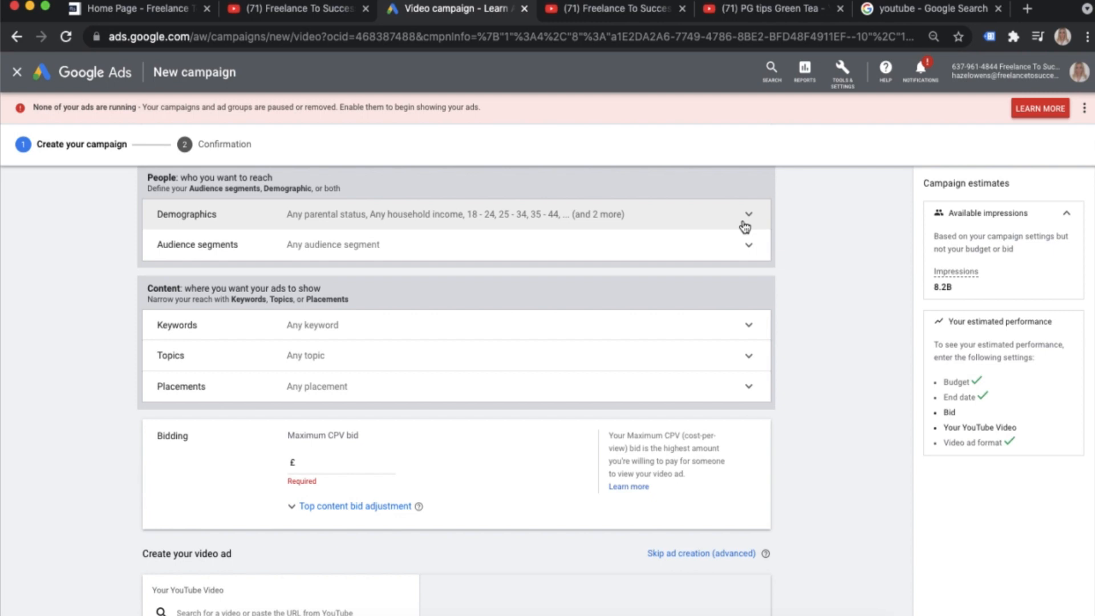
Step: Add "ppc" and "learn google ads" as the ad group's targeting keywords and collapse the keywords section
scroll(816, 297, "down", 1)
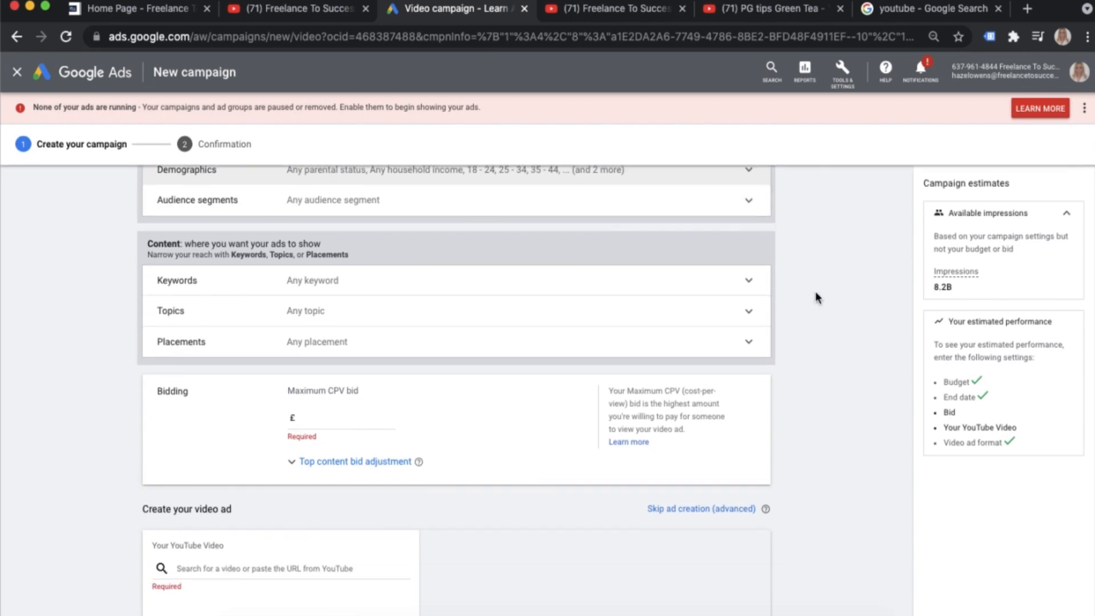
scroll(816, 298, "down", 1)
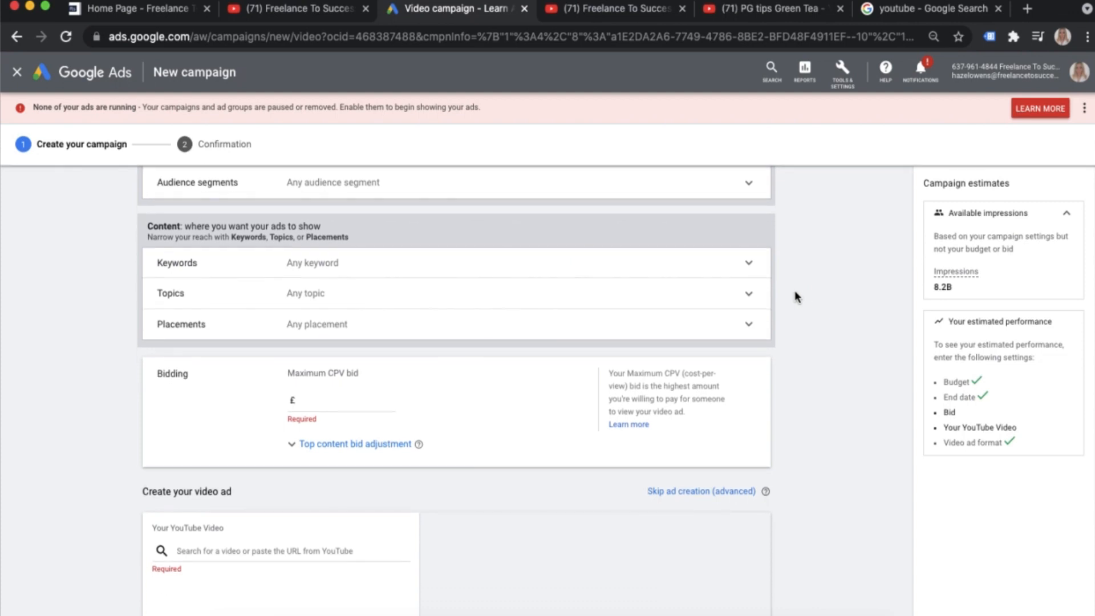
left_click(708, 270)
left_click(368, 353)
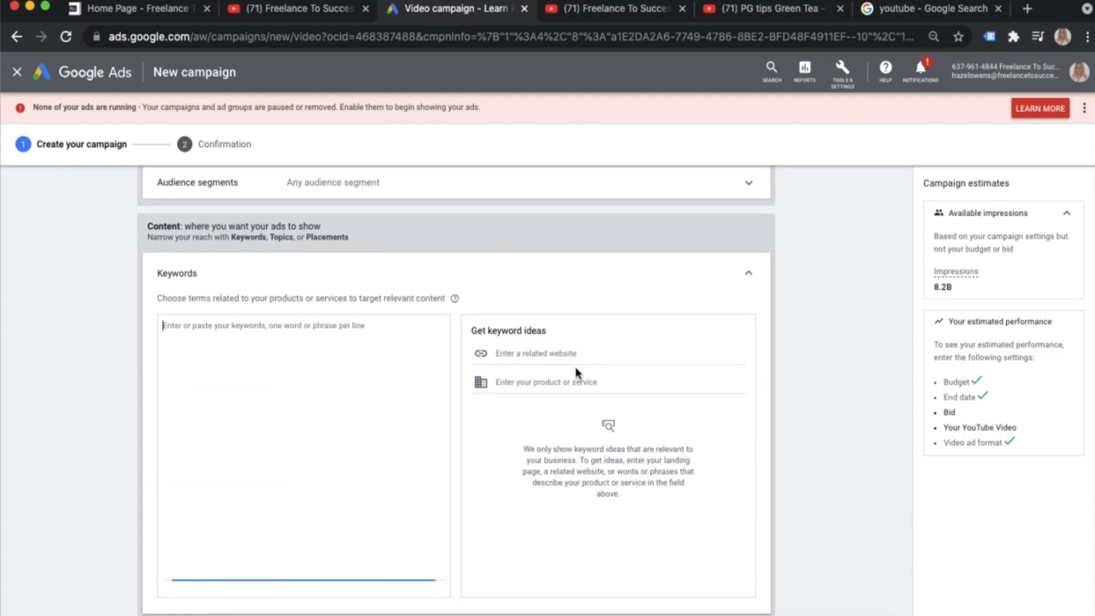
type("ppc")
key("Return")
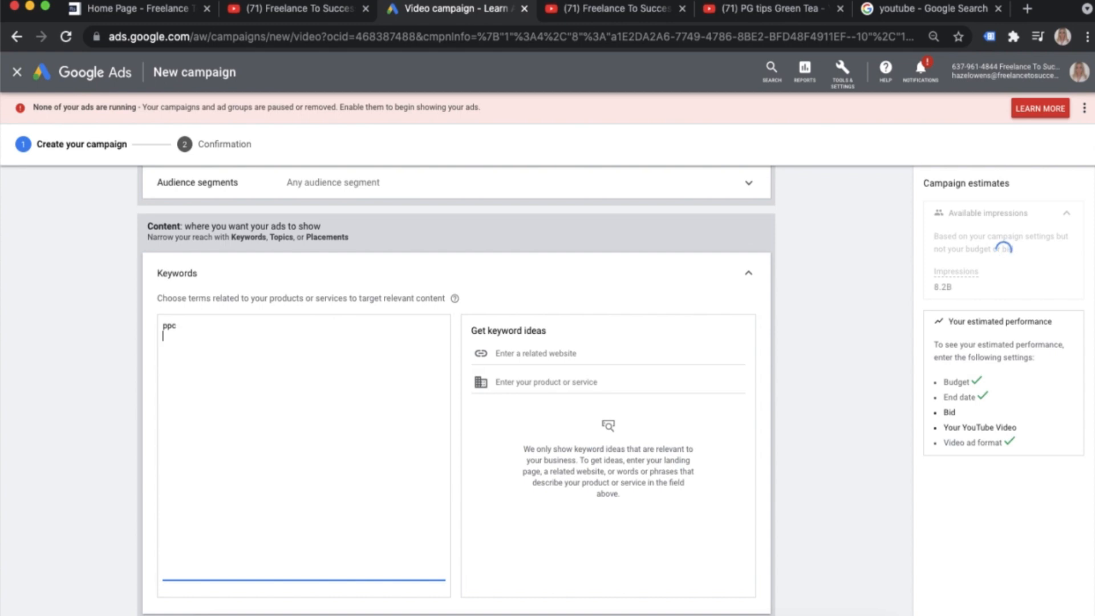
type("learn google ads")
left_click(750, 274)
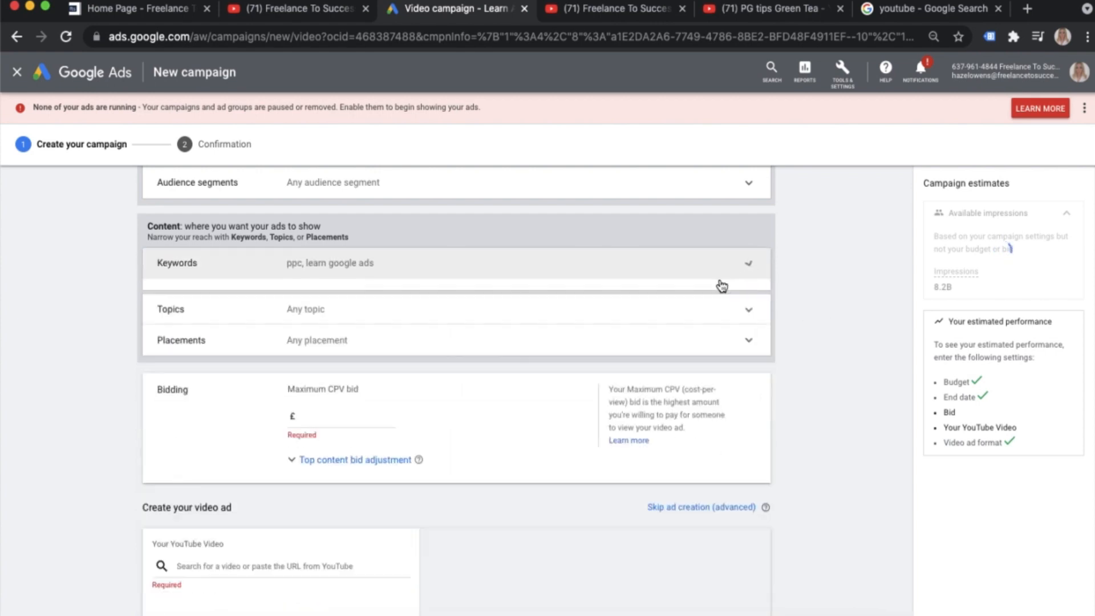
Step: Target the Business & Industrial topic for the ad group and collapse the topics section
left_click(506, 306)
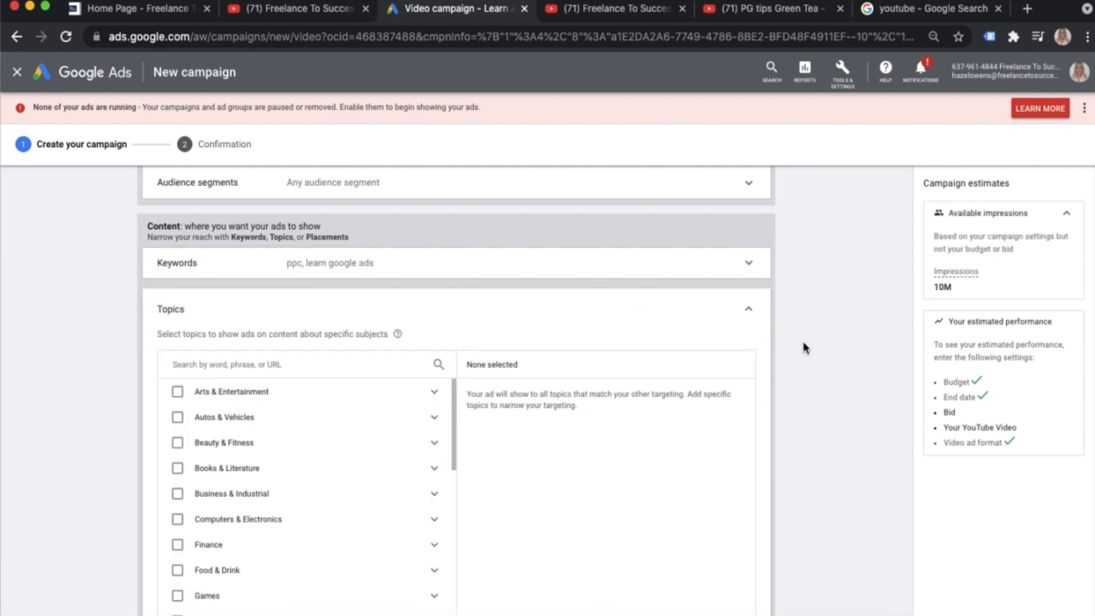
scroll(862, 355, "down", 1)
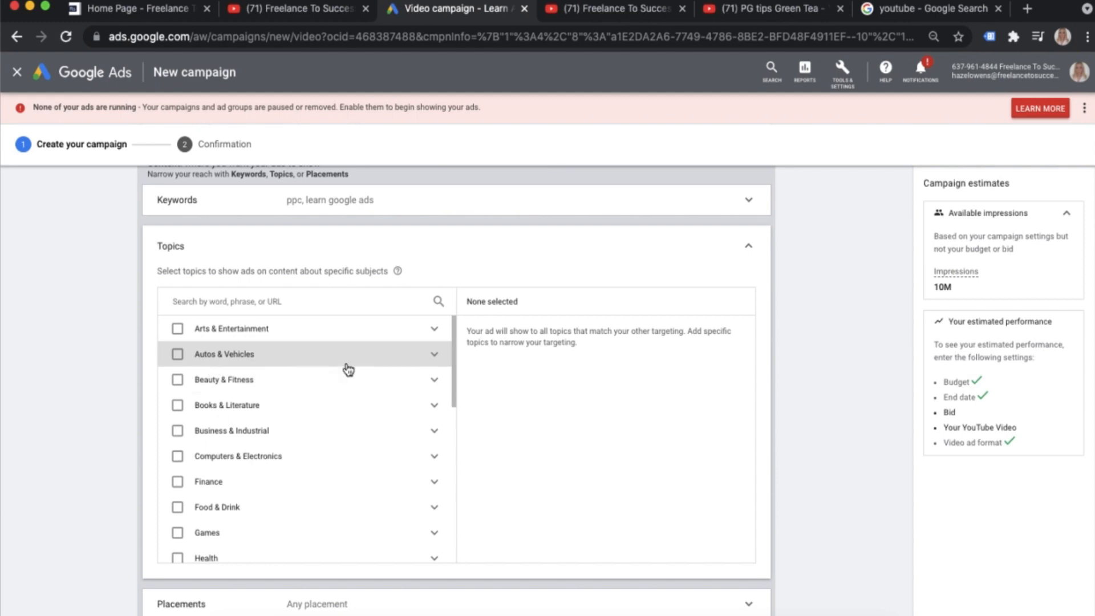
left_click(177, 432)
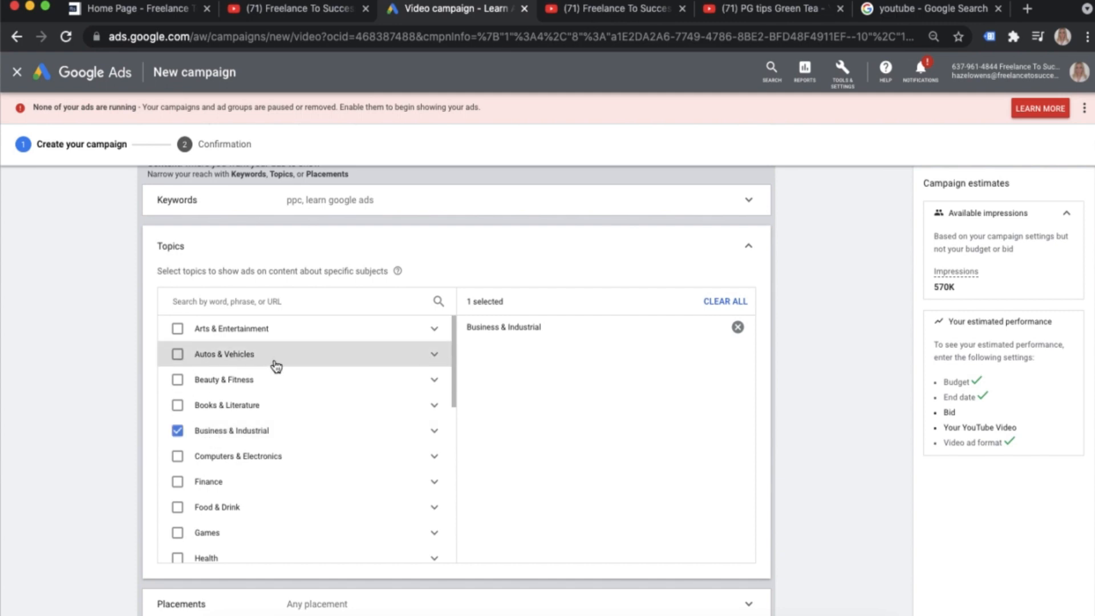
left_click(745, 253)
scroll(479, 249, "up", 5)
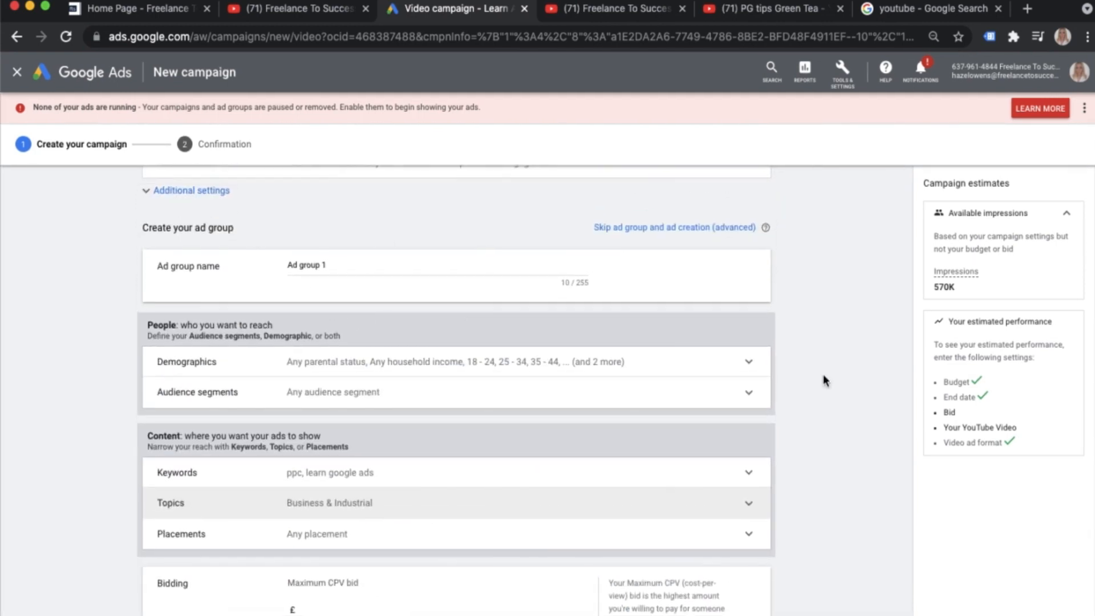
Step: Set the ad group's maximum CPV bid to £2.00
scroll(823, 376, "down", 2)
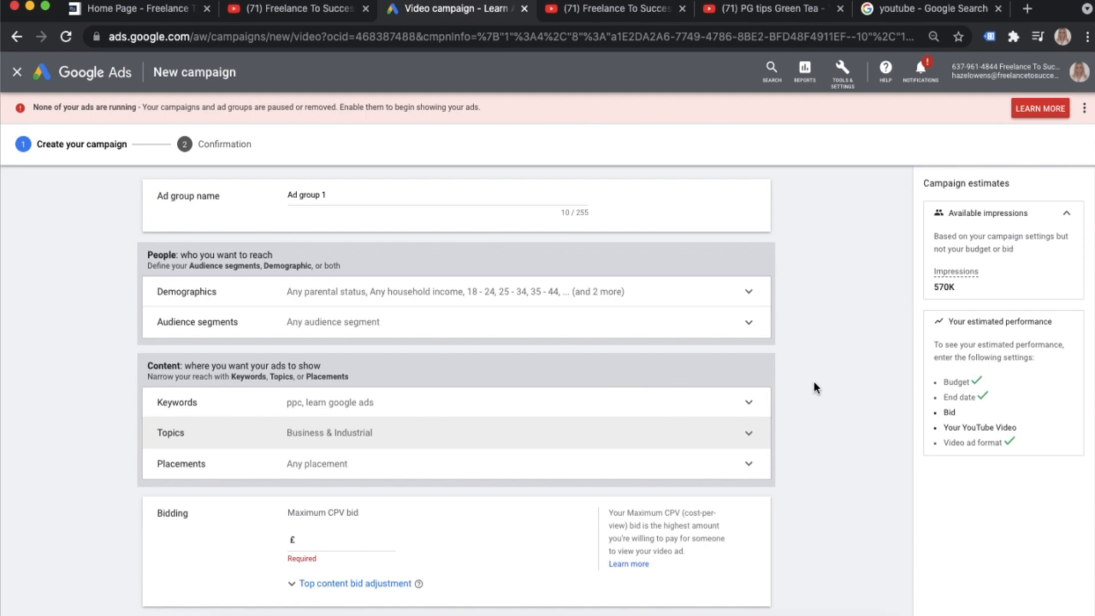
scroll(814, 382, "down", 3)
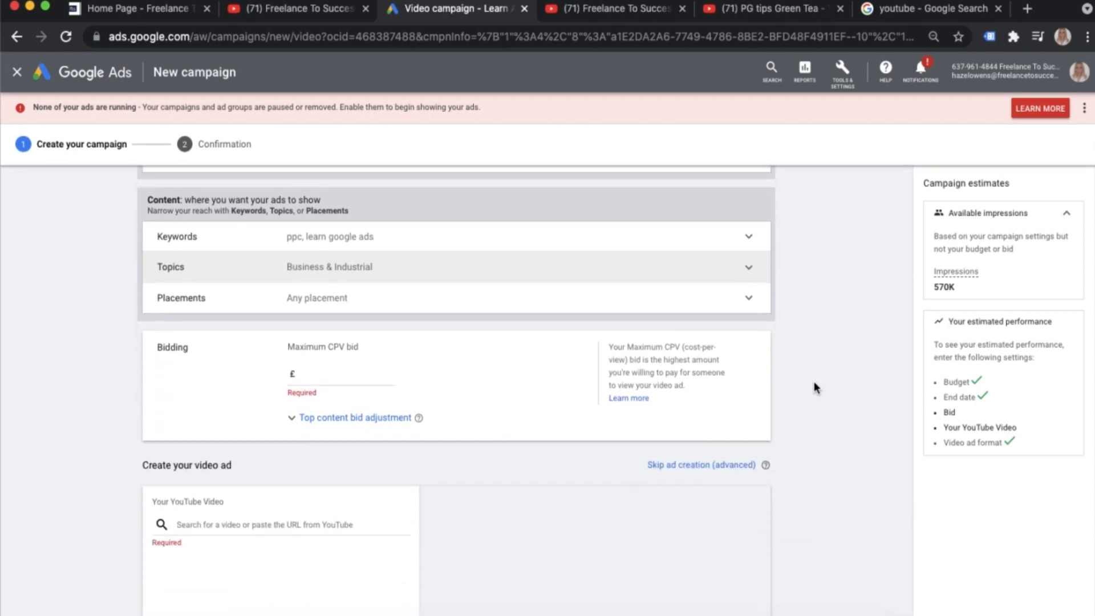
scroll(814, 382, "down", 1)
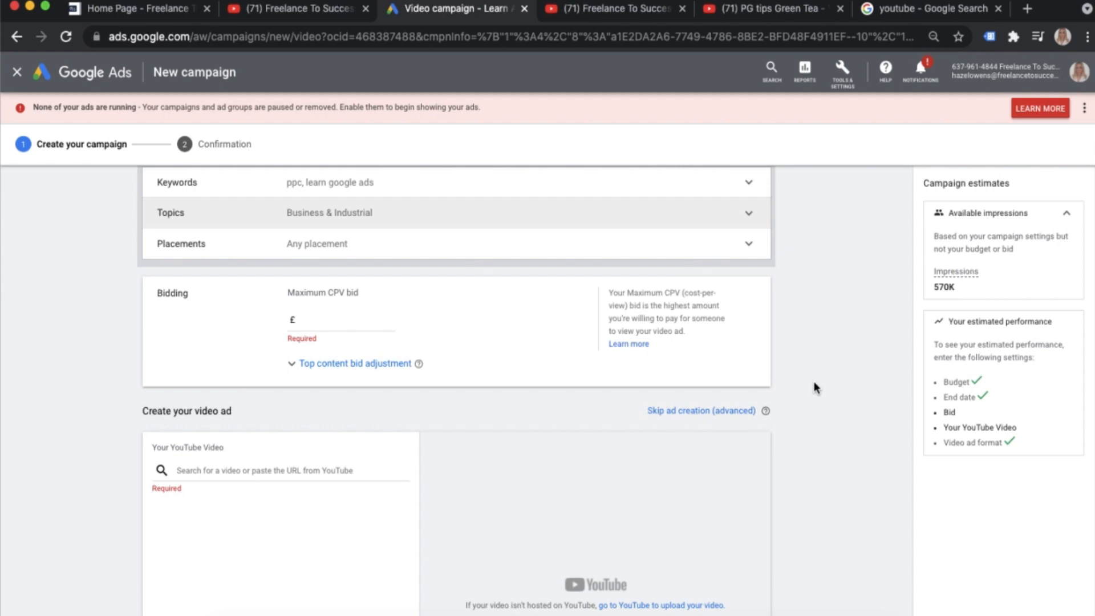
left_click(364, 320)
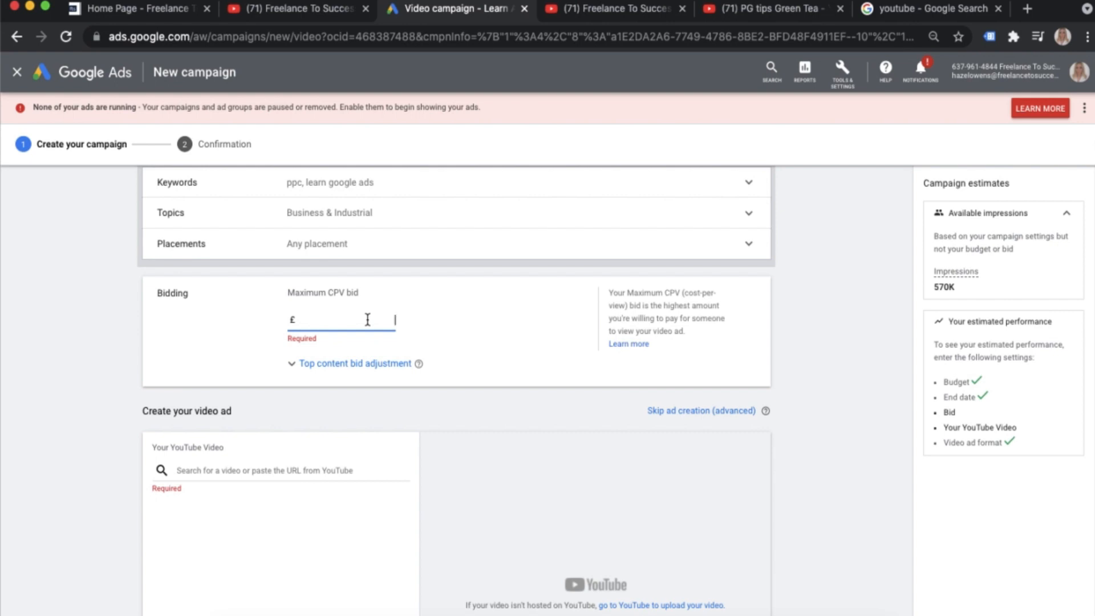
type("2")
left_click(448, 319)
scroll(523, 367, "down", 1)
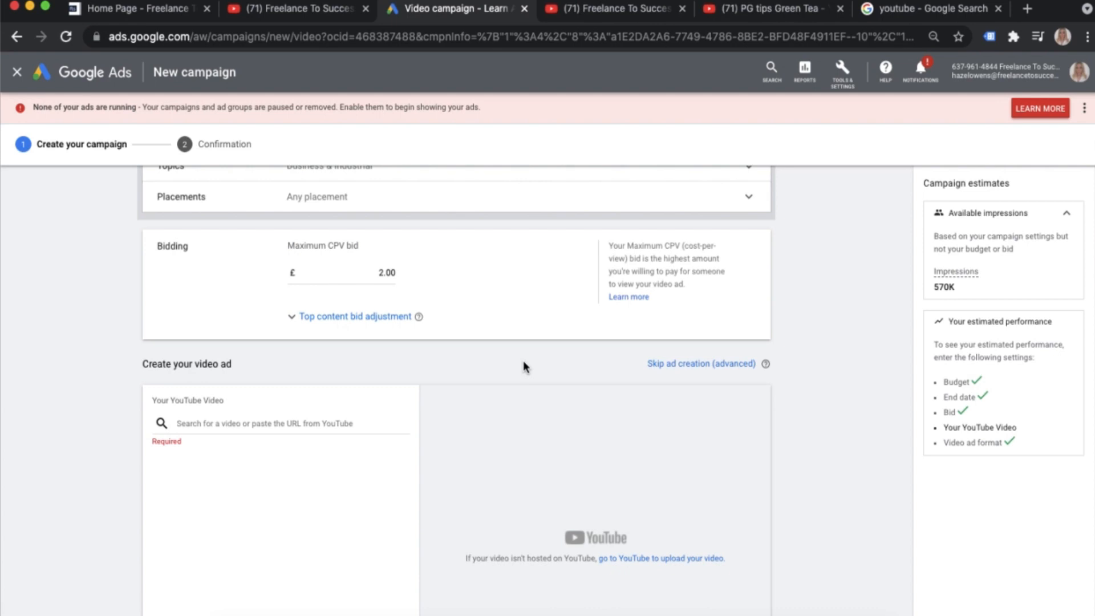
left_click(376, 273)
scroll(415, 272, "up", 1)
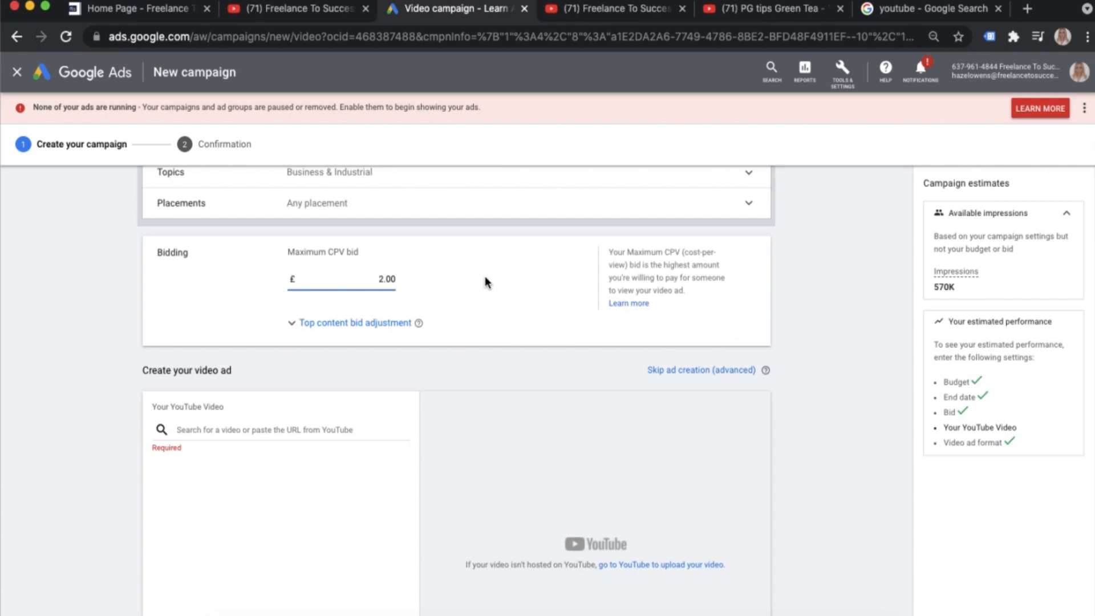
Step: Paste the copied YouTube URL to use the "Google Ads Account Setup" video for the video ad
scroll(485, 279, "down", 3)
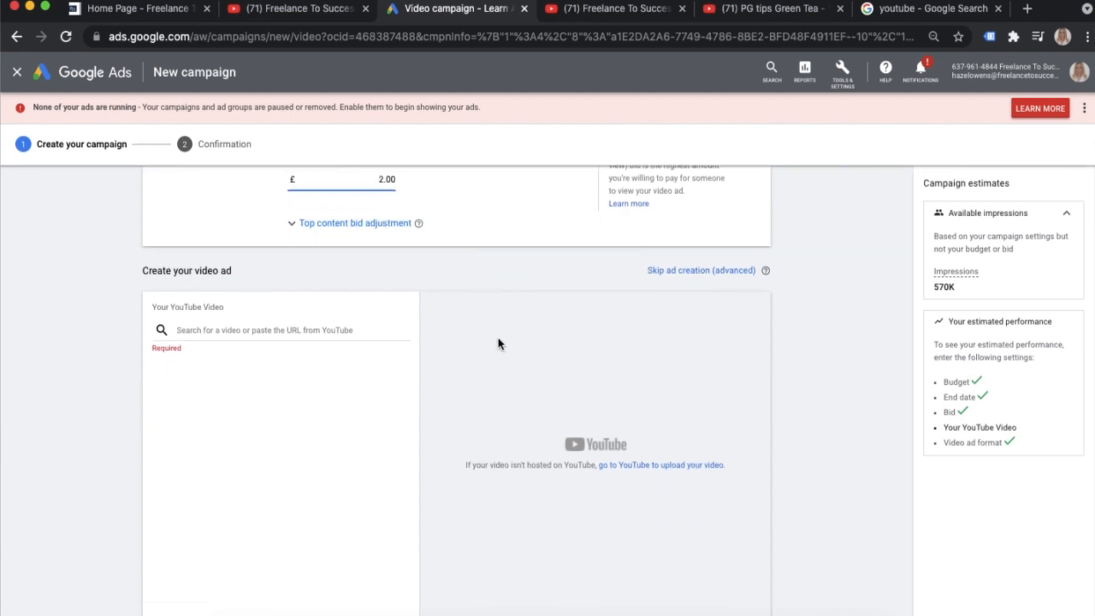
scroll(501, 340, "down", 3)
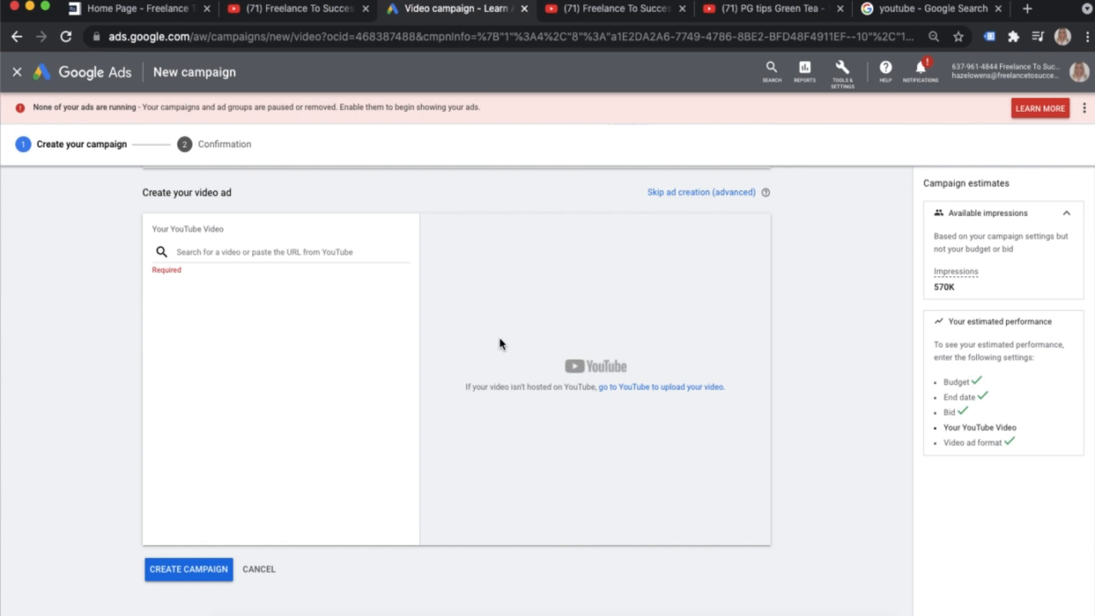
left_click(285, 255)
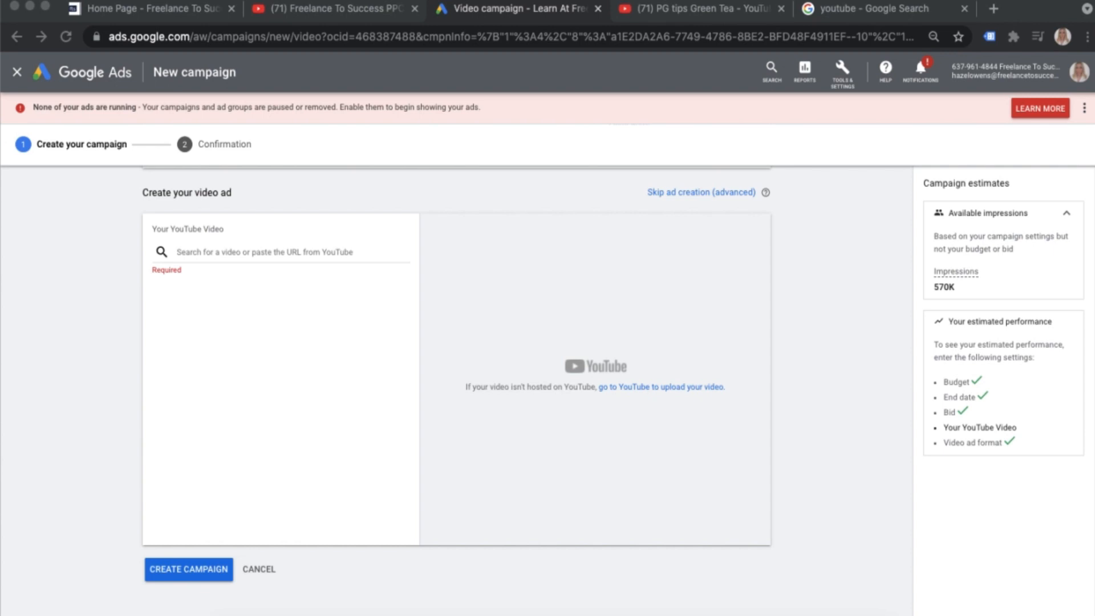
left_click(280, 252)
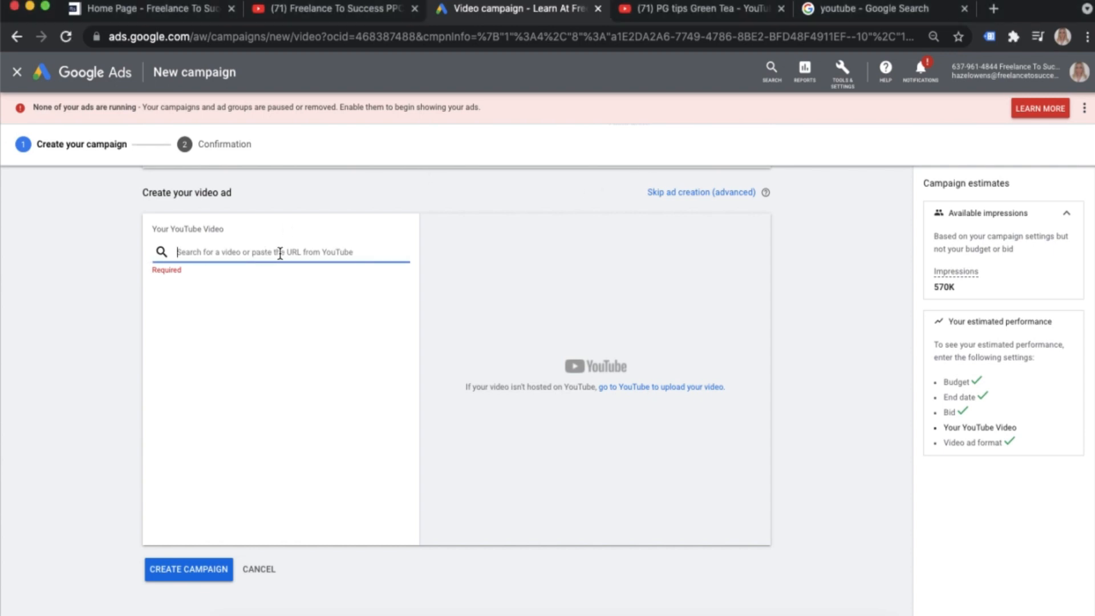
key("super+v")
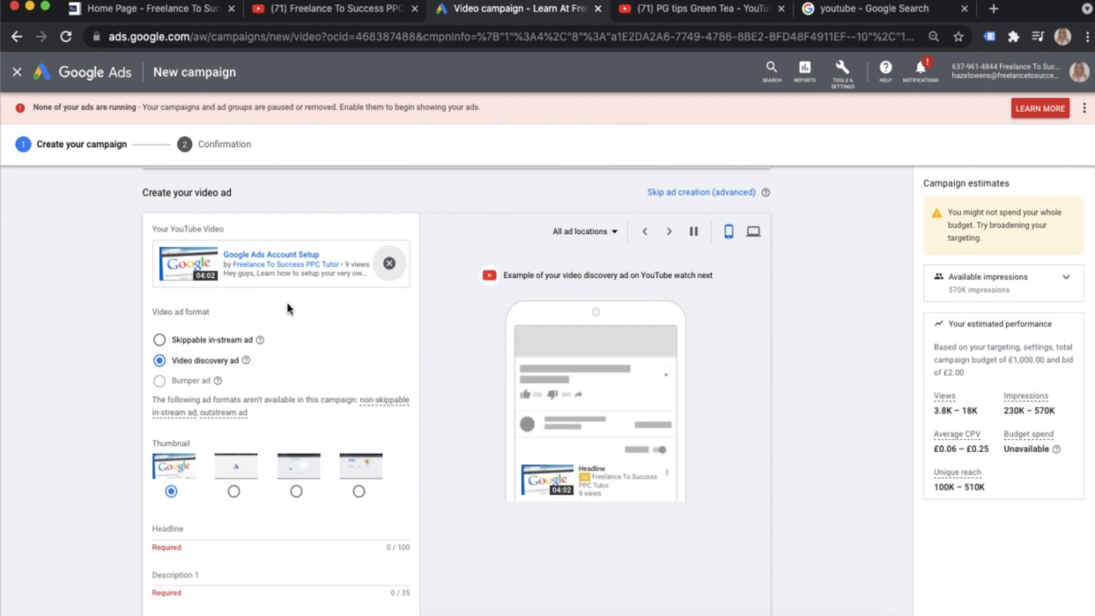
Step: Set the video ad format to Skippable in-stream ad
scroll(292, 293, "down", 1)
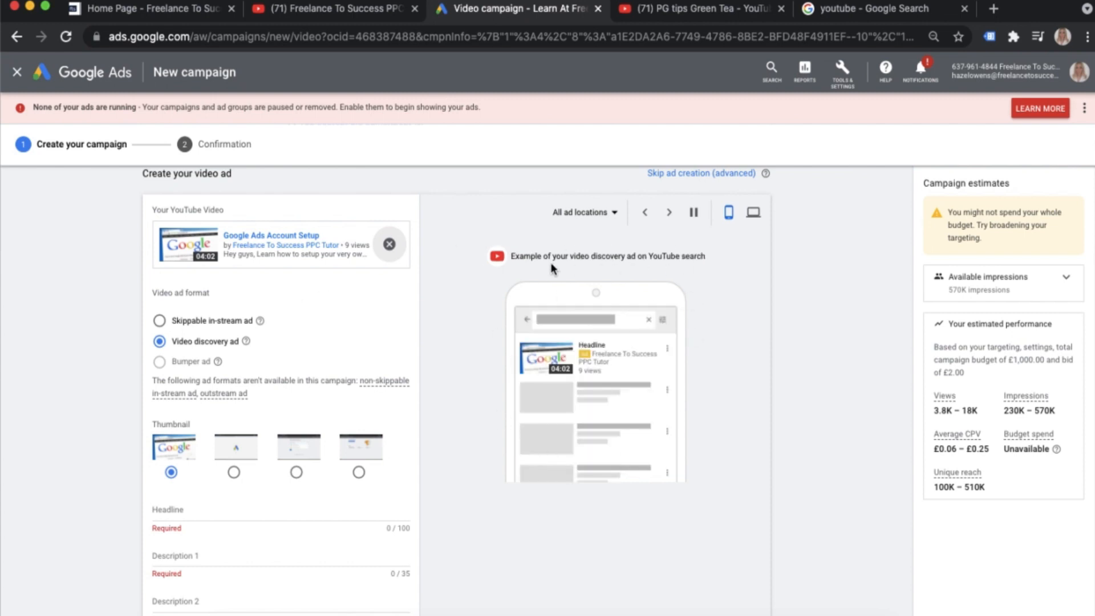
left_click(192, 323)
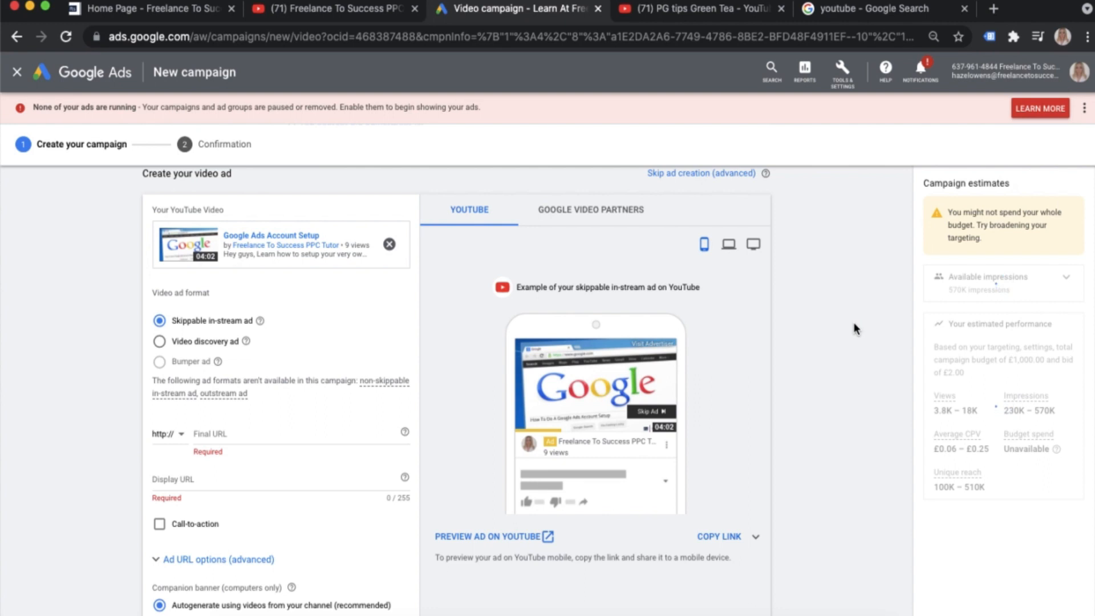
scroll(646, 260, "up", 1)
scroll(646, 260, "down", 1)
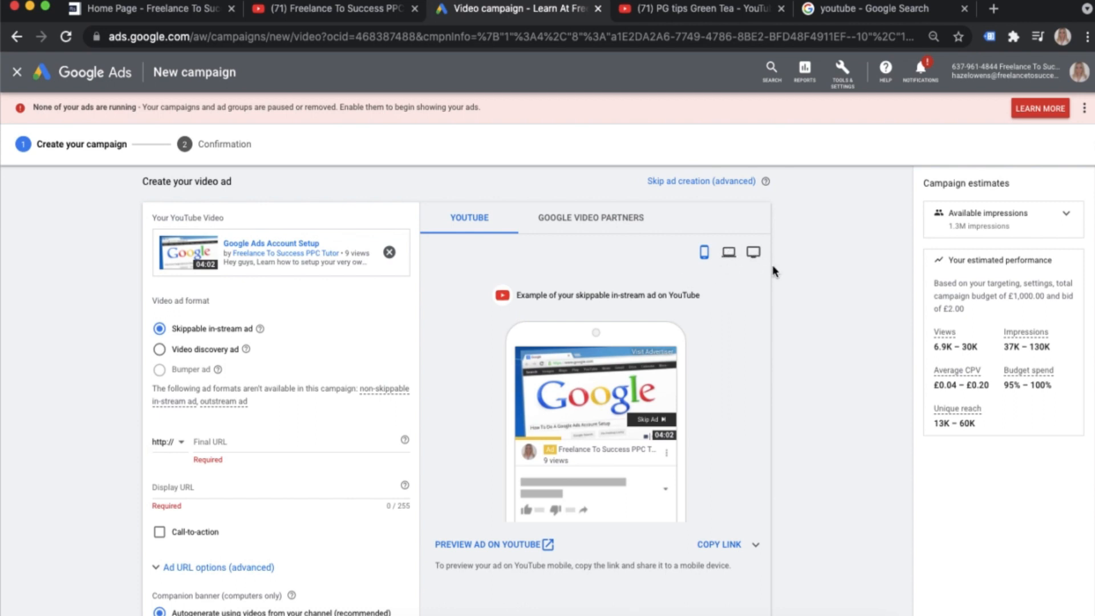
Step: Preview the skippable in-stream ad on computer, TV and mobile screens
left_click(730, 255)
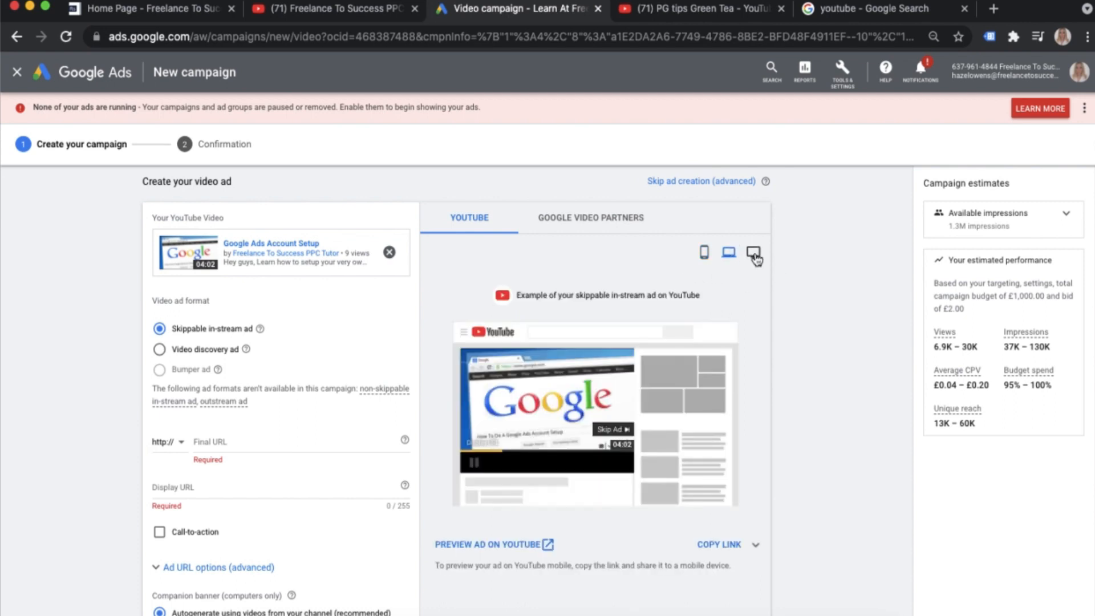
left_click(753, 252)
left_click(705, 251)
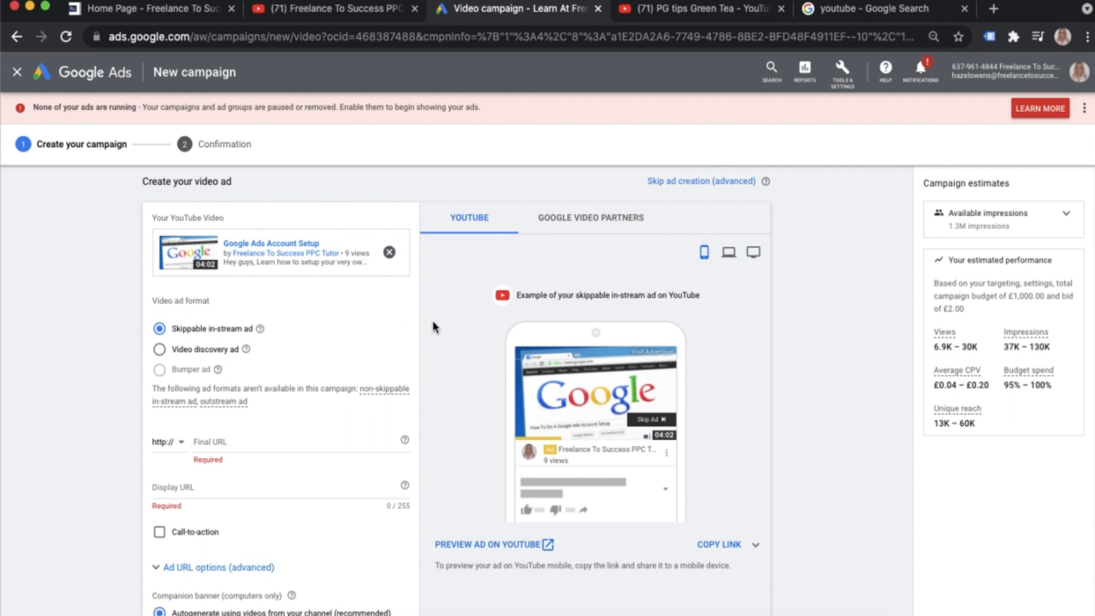
scroll(434, 327, "down", 1)
scroll(434, 327, "up", 2)
scroll(433, 327, "down", 2)
scroll(433, 324, "down", 1)
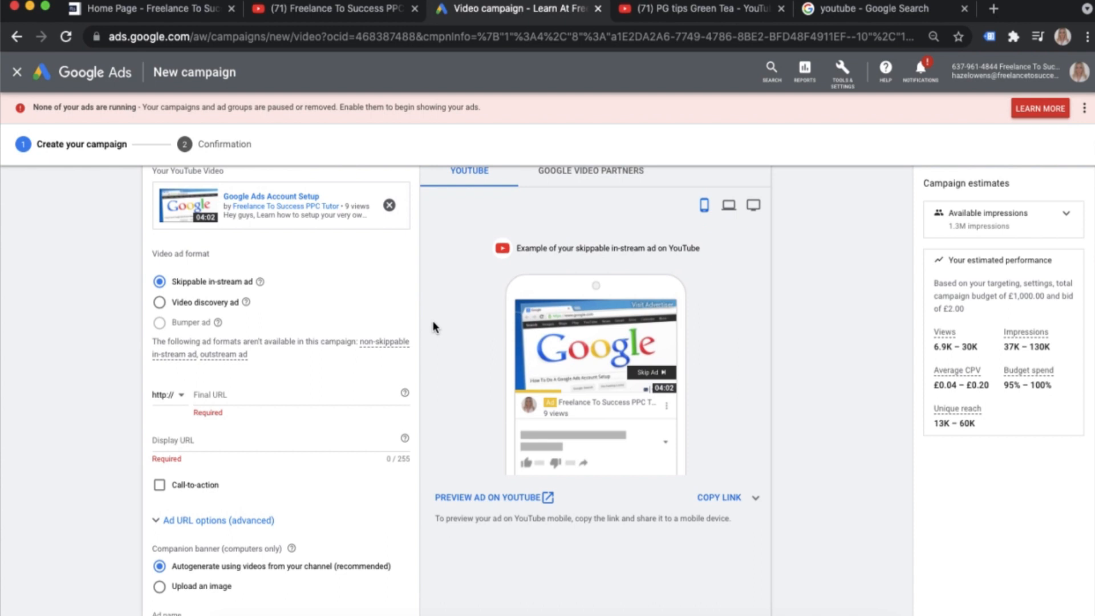
Step: Enable the ad's call-to-action and set its text to "Book Now"
scroll(434, 324, "down", 1)
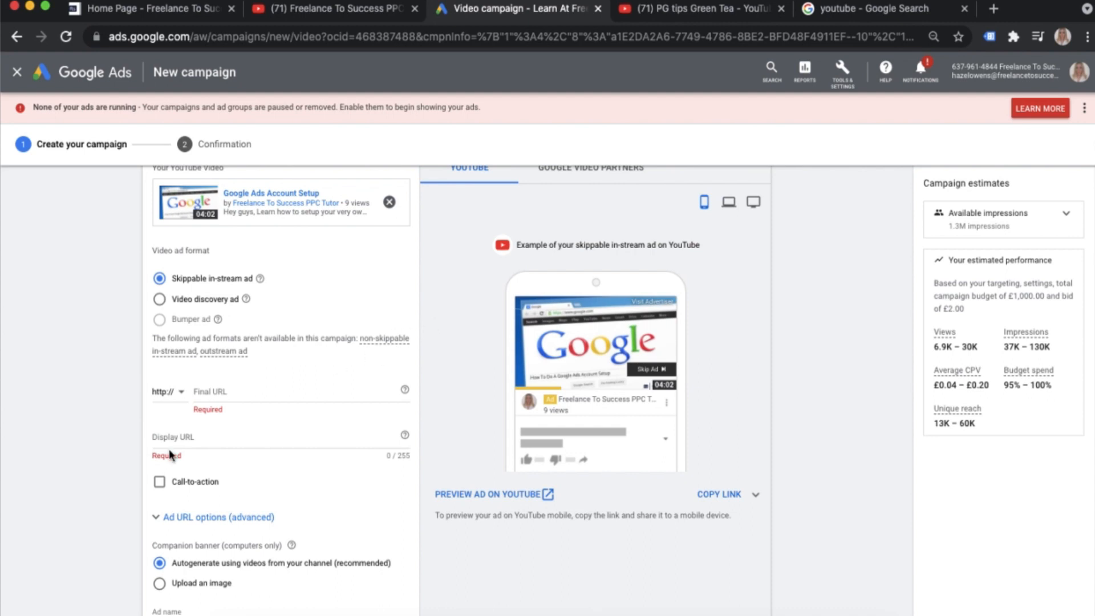
left_click(158, 483)
scroll(234, 484, "down", 1)
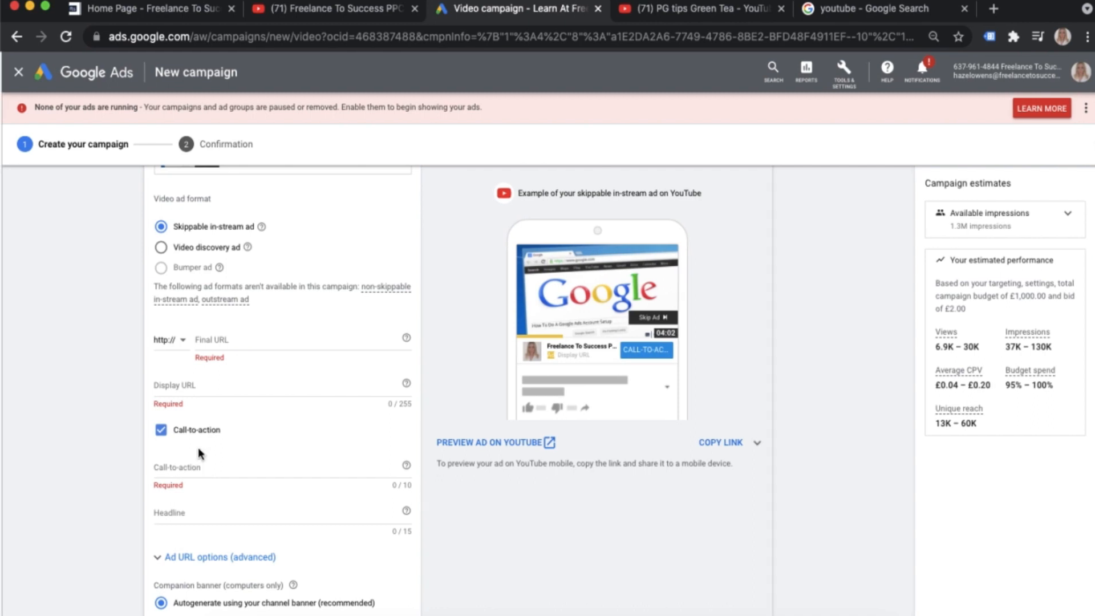
left_click(407, 485)
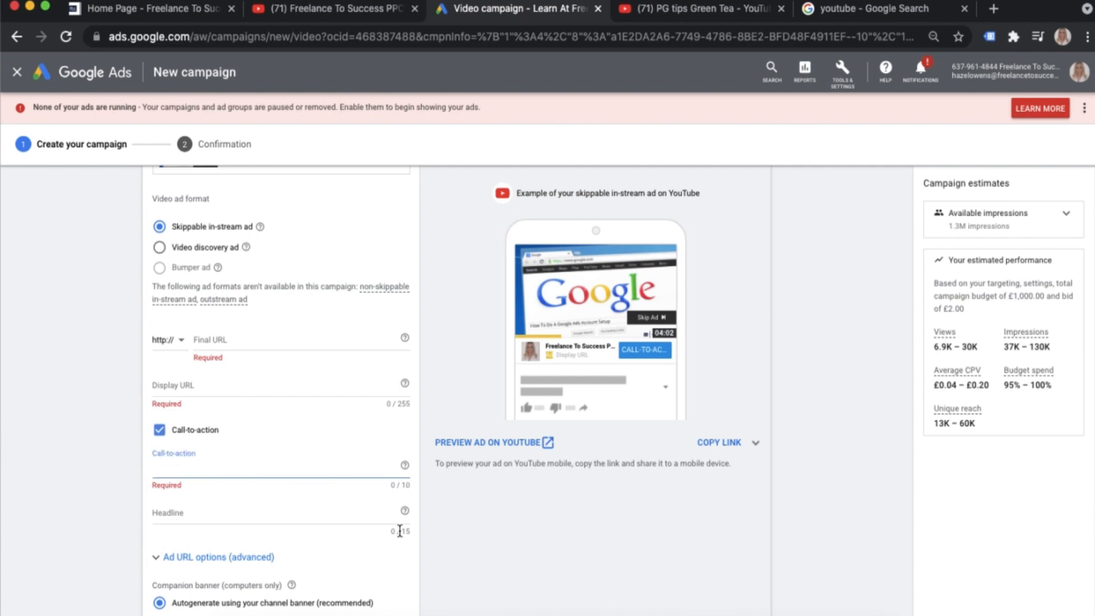
left_click_drag(409, 532, 394, 533)
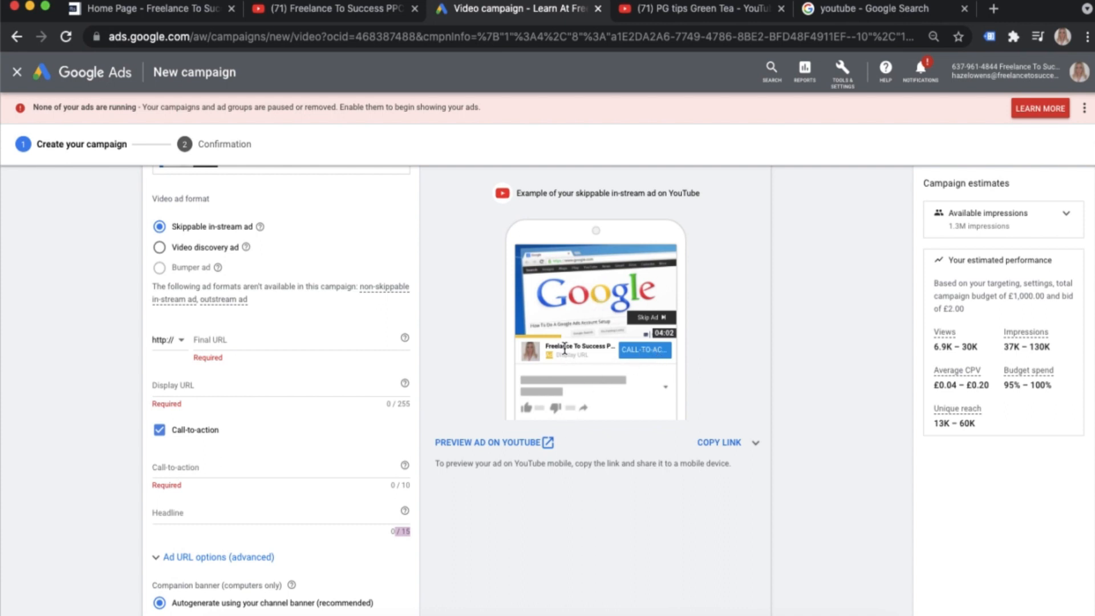
left_click(294, 468)
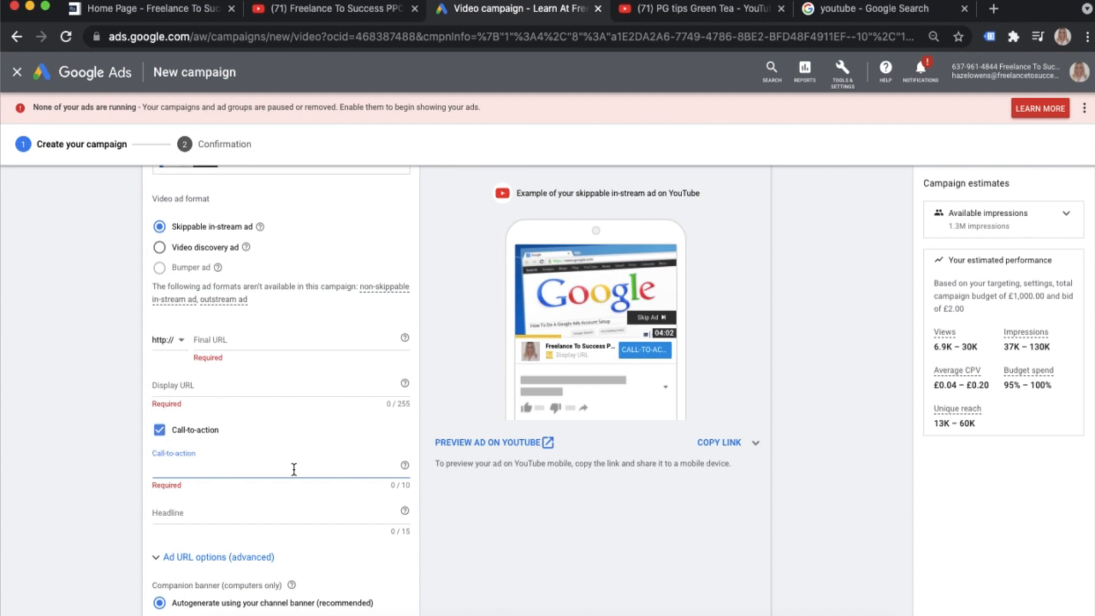
type("Book Nw")
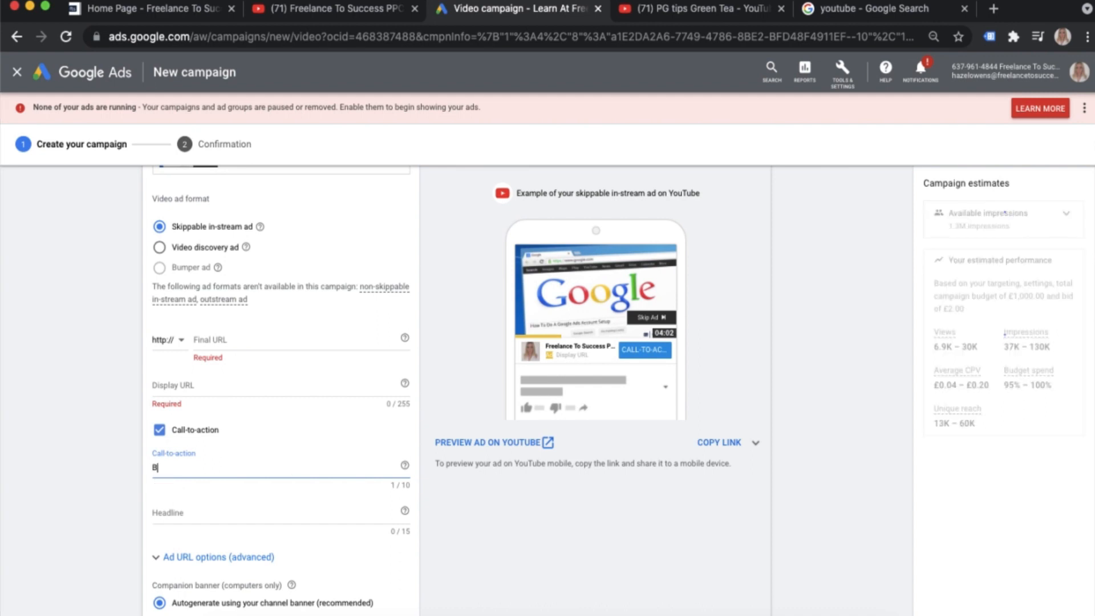
key("BackSpace")
type("ow")
Step: Set the headline that accompanies the call-to-action to "Learn With F2S"
left_click(246, 513)
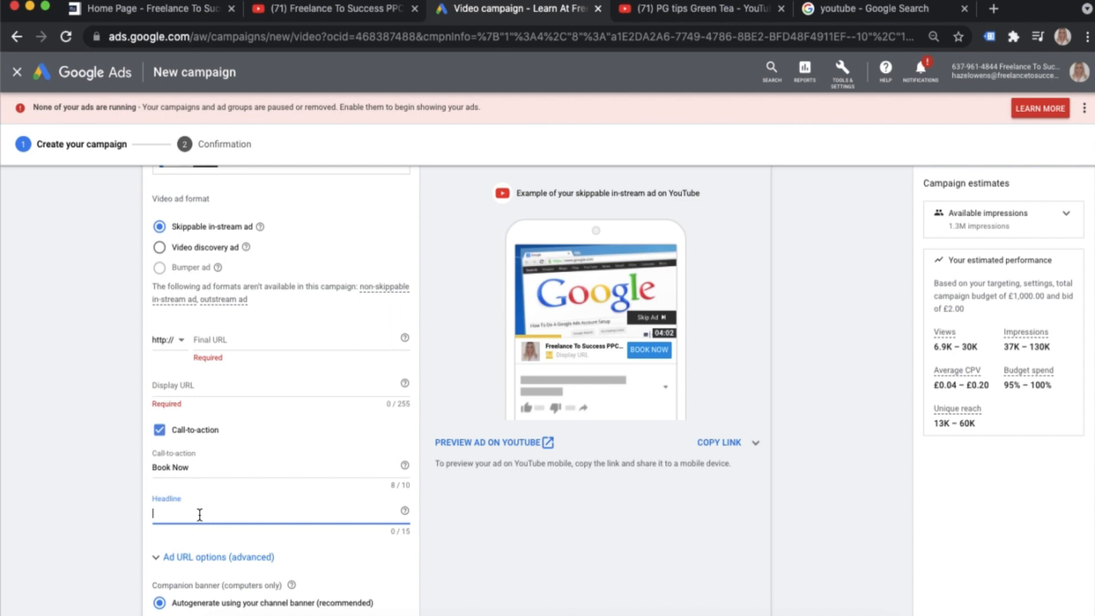
type("Lear")
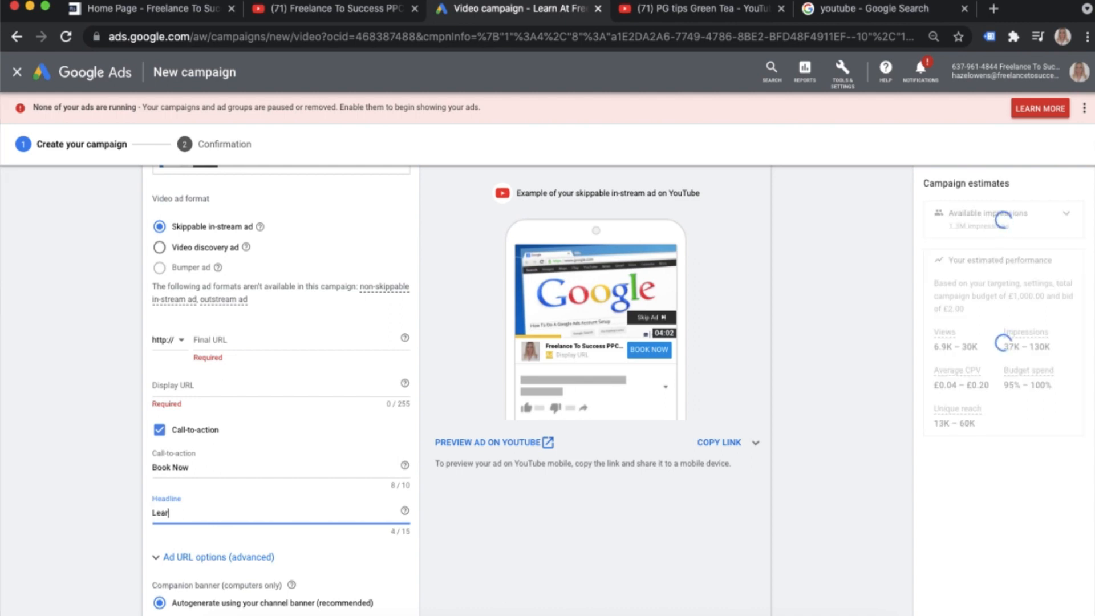
type("n With ")
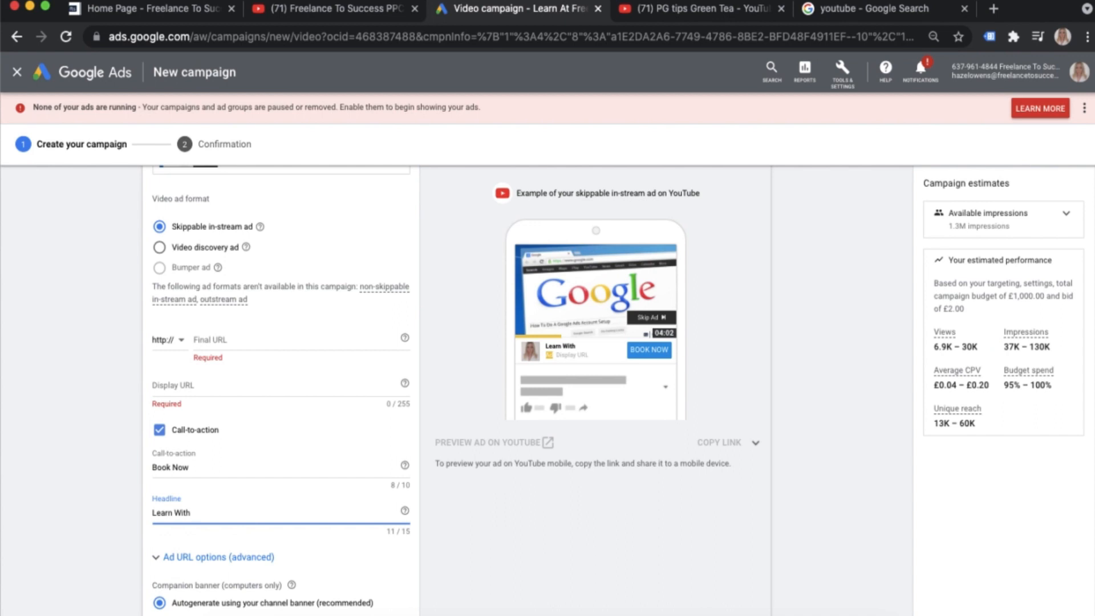
type("F2S")
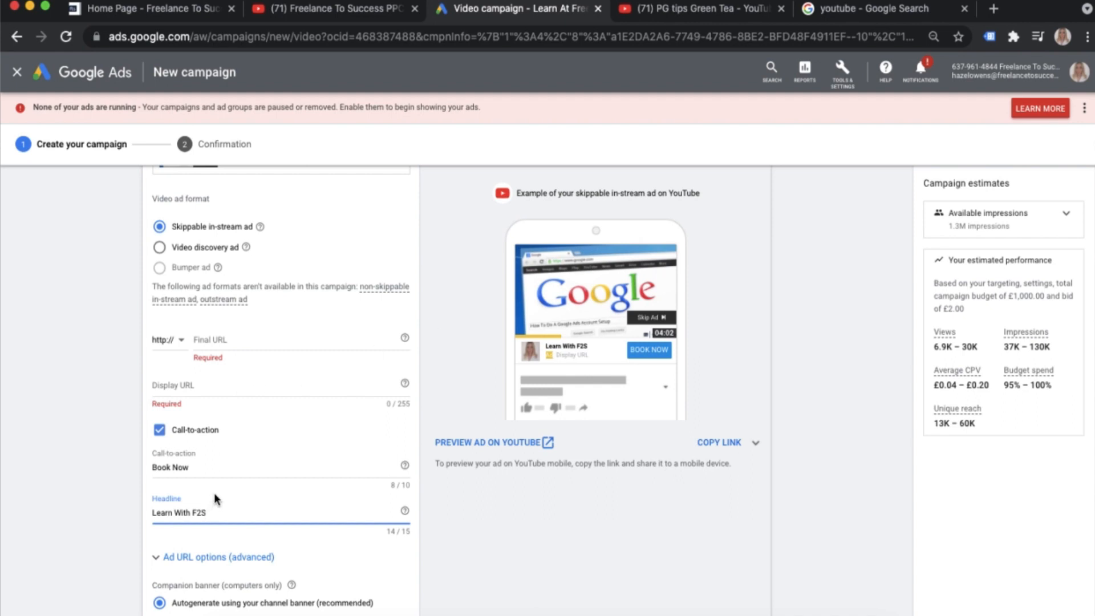
Step: Copy the Freelance To Success home page address from its website and paste it as the ad's final URL
left_click(286, 342)
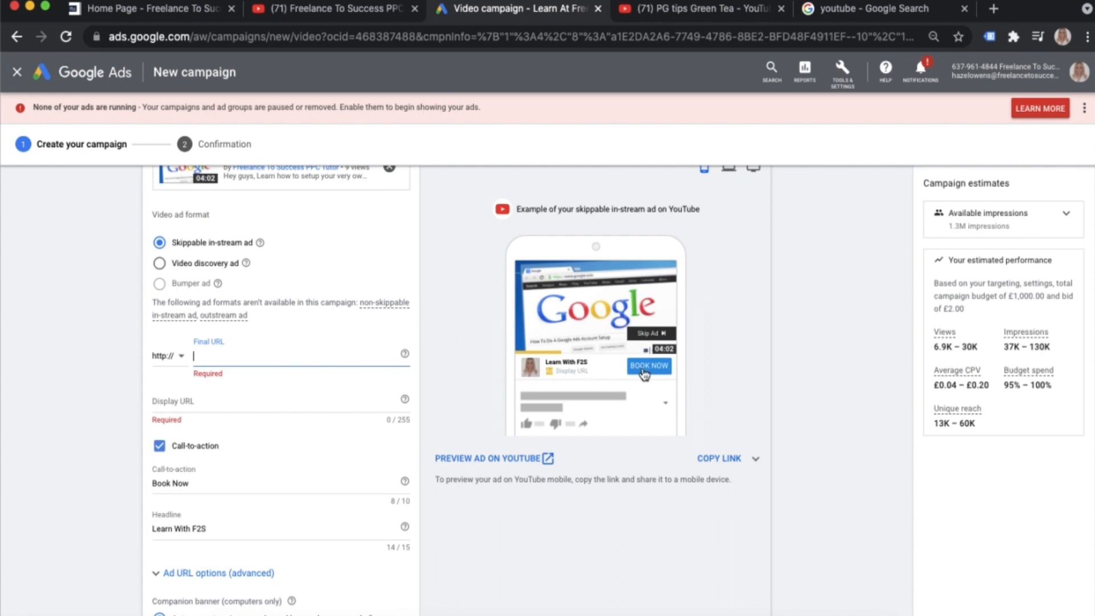
left_click(177, 10)
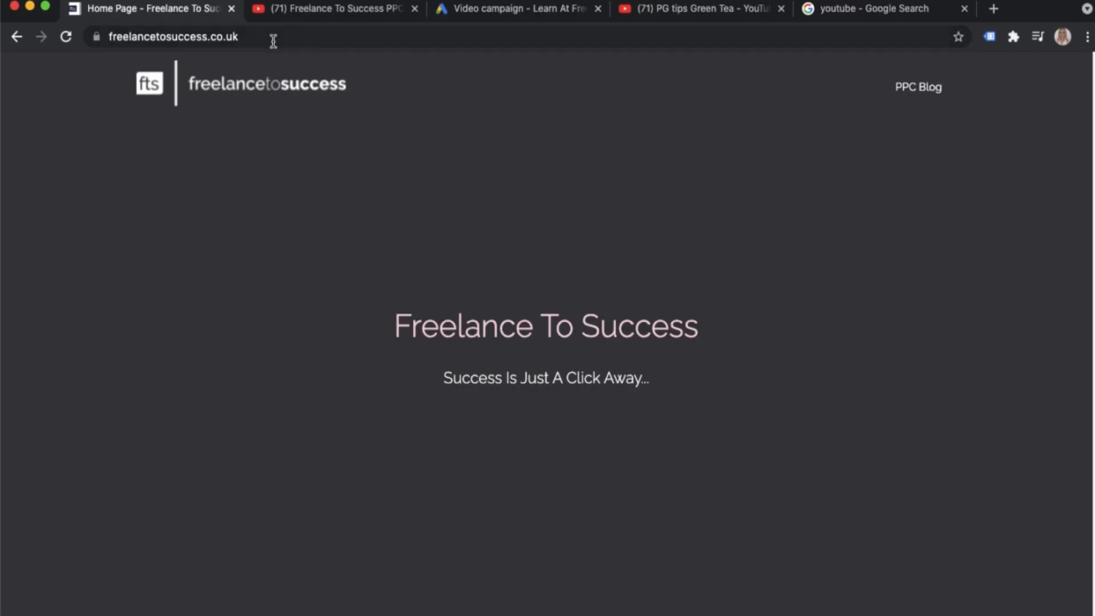
left_click(273, 39)
key("ctrl+c")
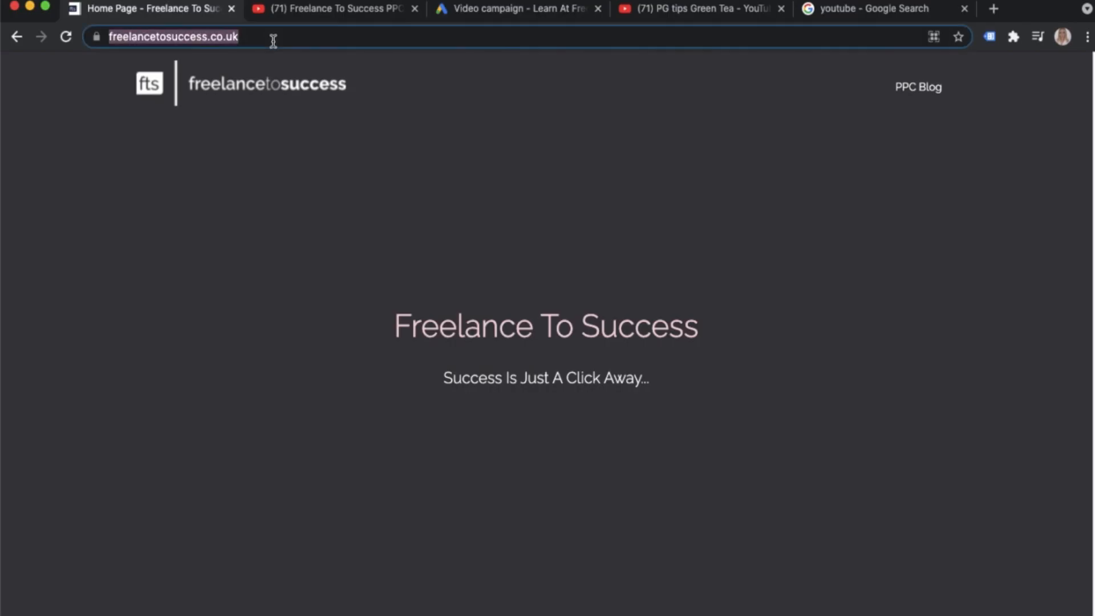
left_click(532, 13)
key("ctrl+v")
Step: Shorten the ad's display URL to "freelancetosuccess" by removing the www prefix and the domain ending
left_click(206, 403)
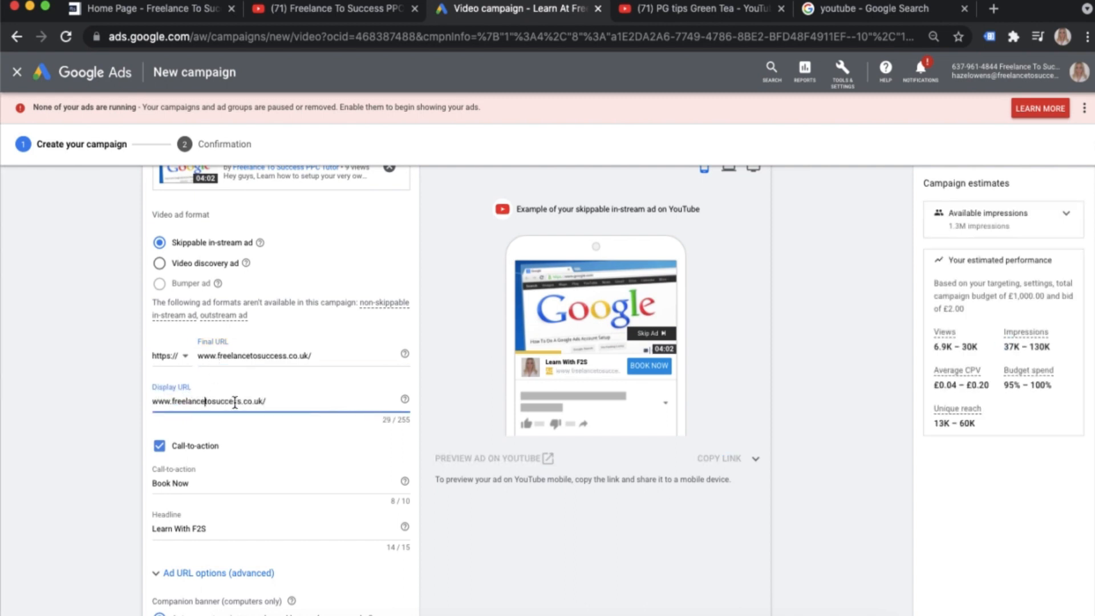
left_click(372, 401)
left_click_drag(172, 402, 127, 404)
key("BackSpace")
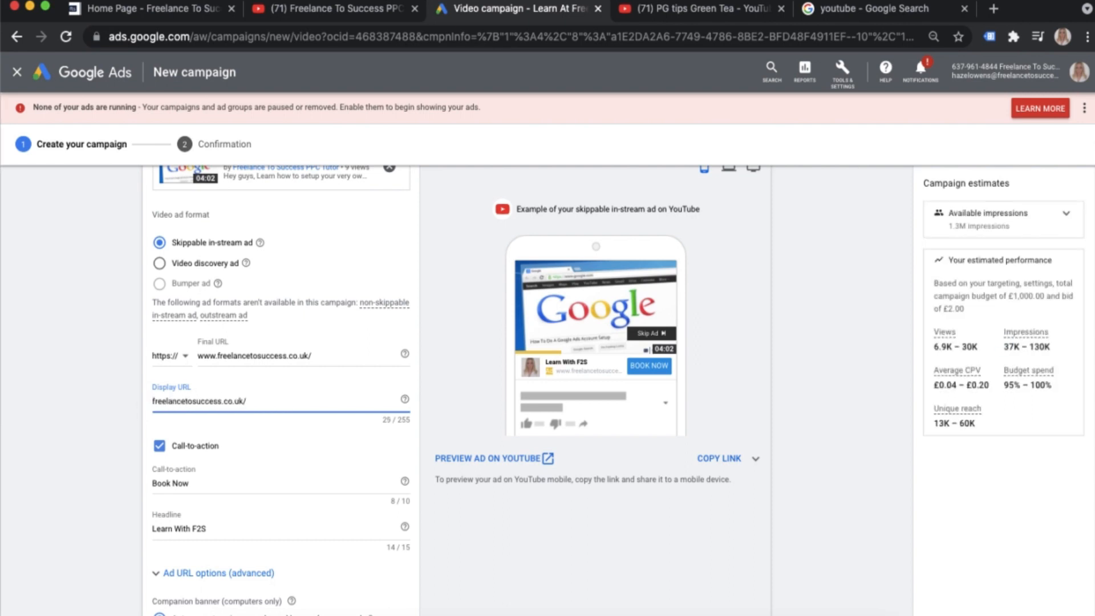
left_click(278, 402)
key("BackSpace")
key("BackSpace")
key("BackSpace")
key("BackSpace")
key("BackSpace")
key("BackSpace")
key("BackSpace")
left_click(241, 484)
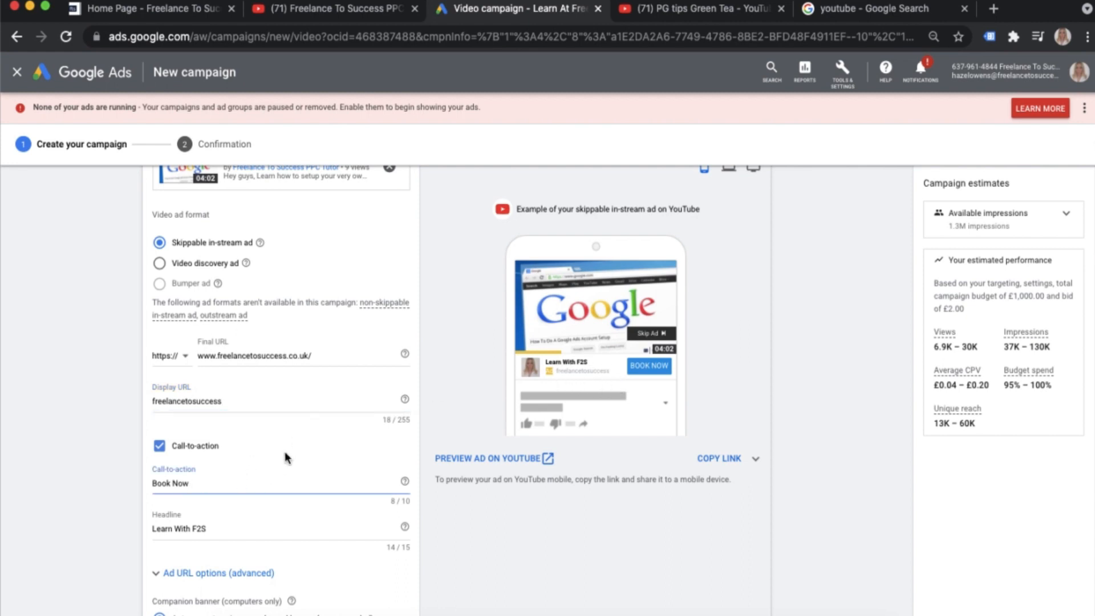
scroll(272, 435, "down", 1)
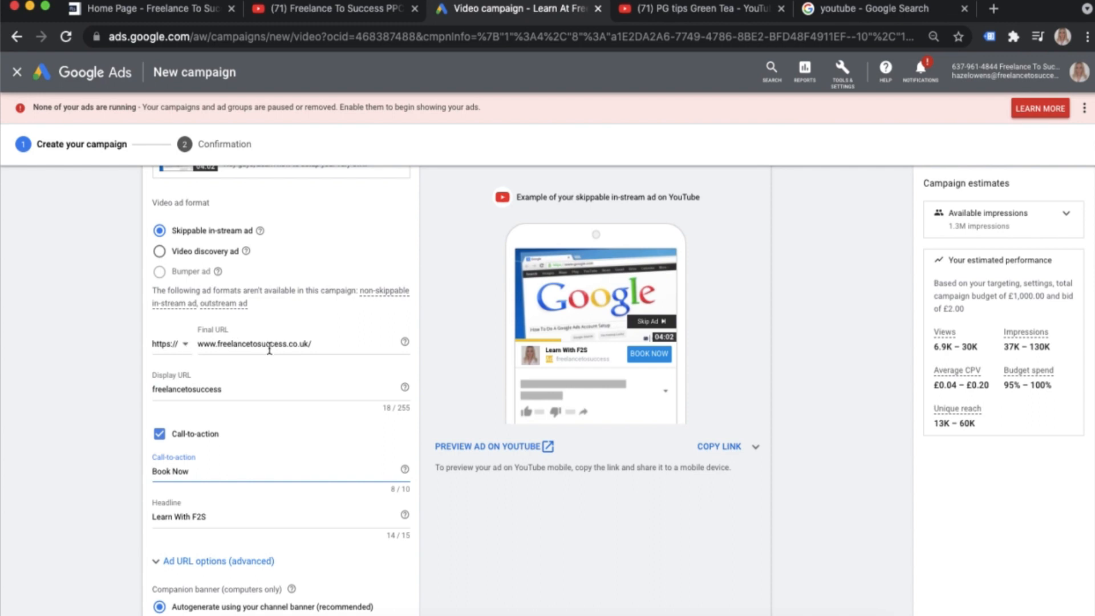
scroll(298, 375, "down", 3)
scroll(298, 377, "down", 3)
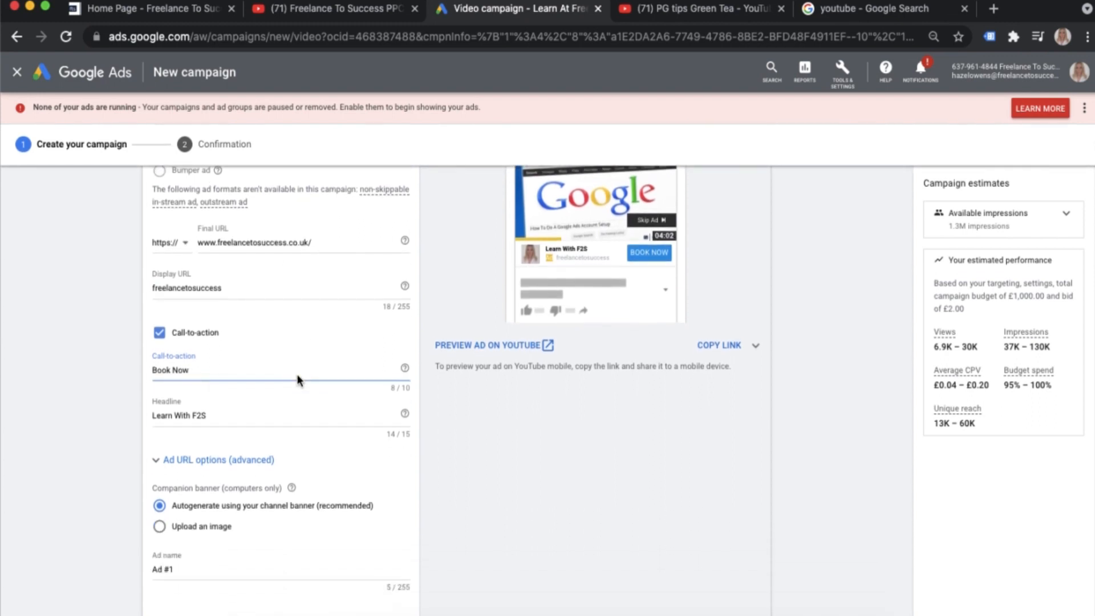
Step: Review the skippable in-stream ad's settings and preview the ad on YouTube, pausing playback before returning to the campaign form
scroll(298, 380, "down", 3)
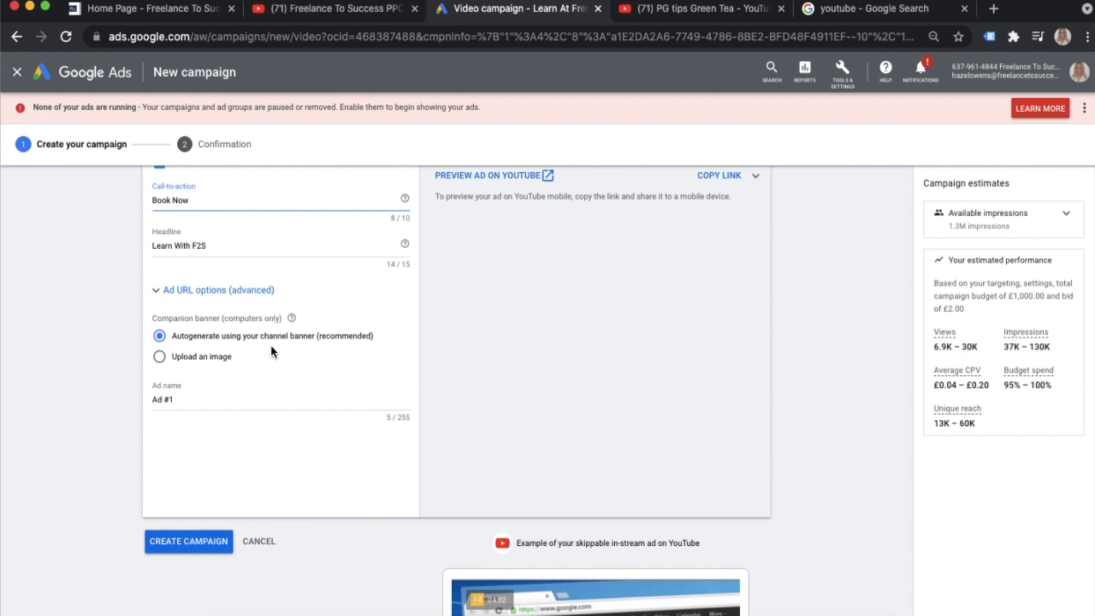
scroll(433, 324, "up", 7)
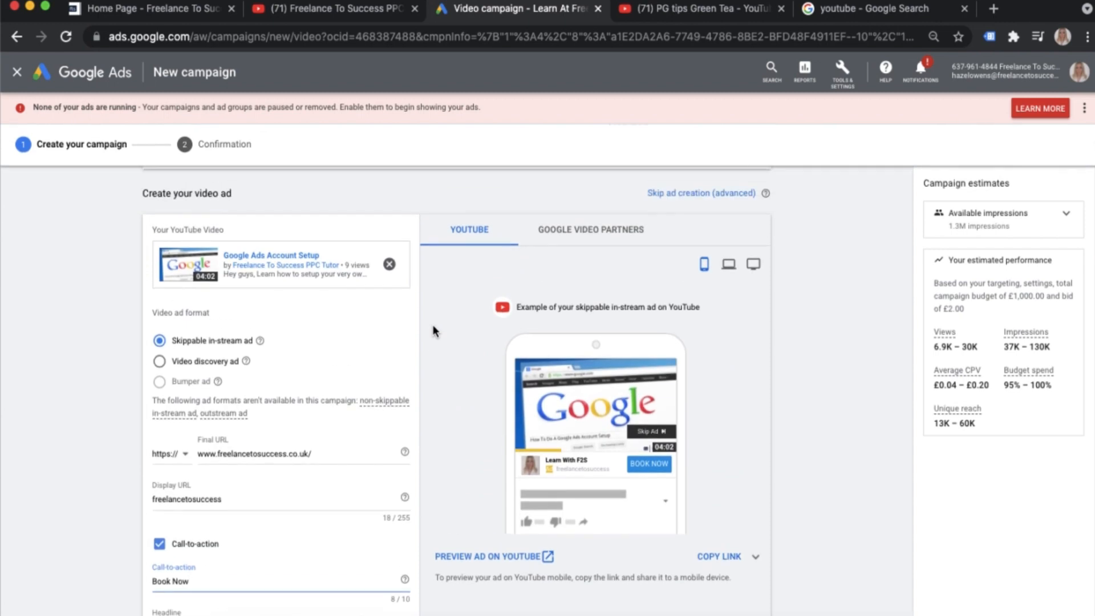
scroll(432, 324, "up", 1)
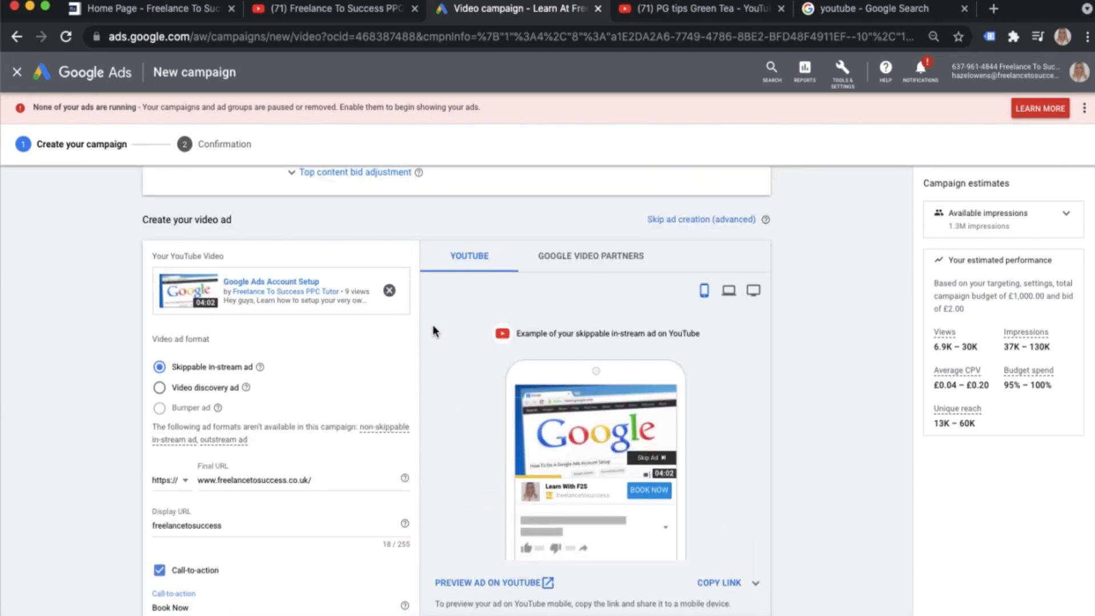
scroll(433, 326, "down", 1)
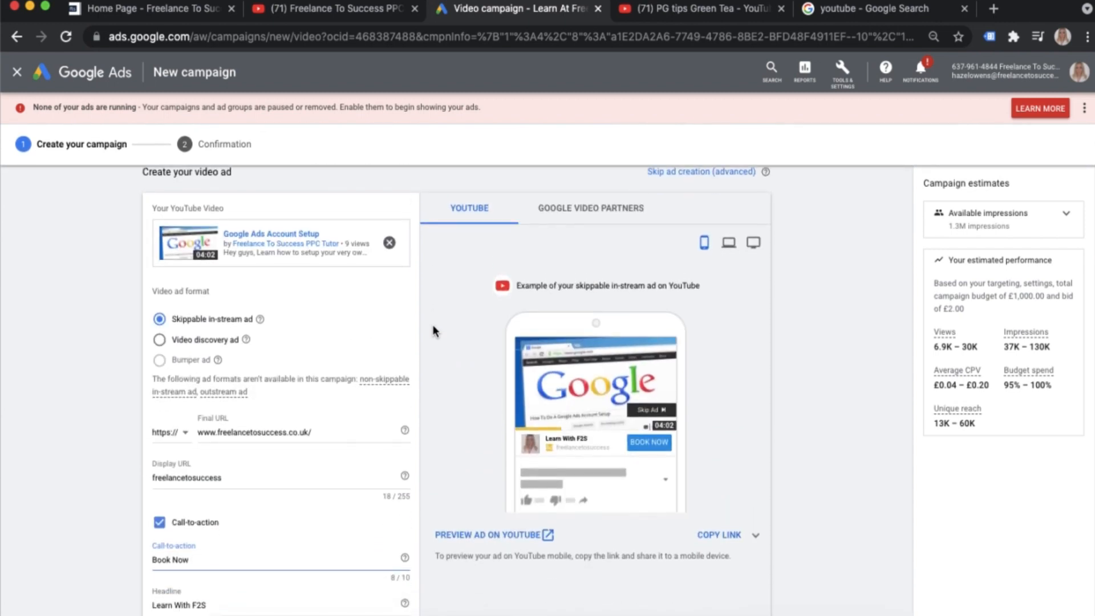
scroll(432, 331, "down", 1)
scroll(405, 372, "down", 4)
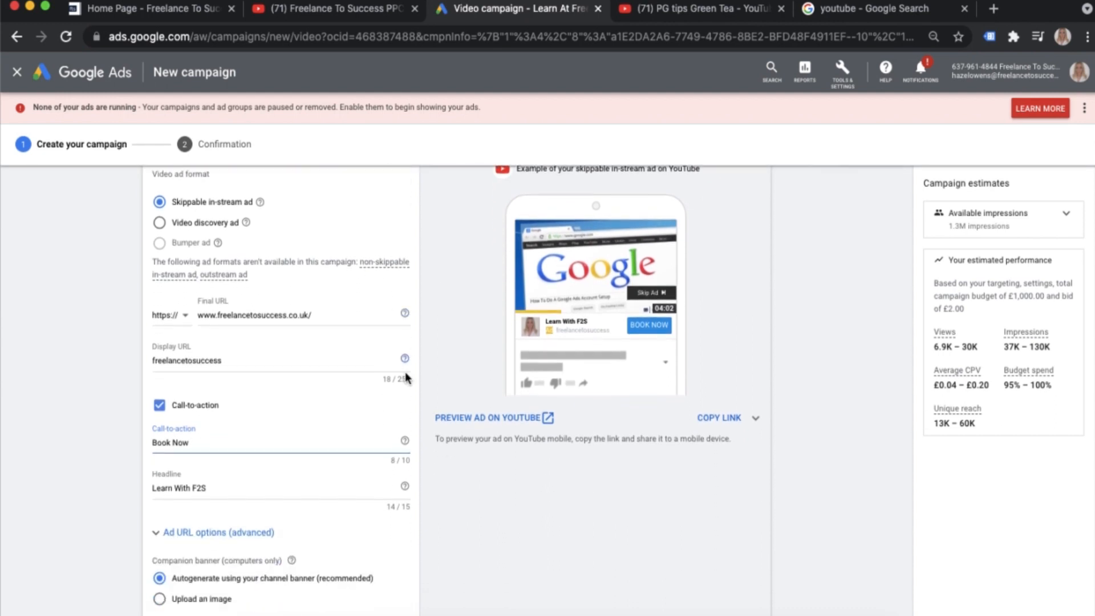
scroll(406, 378, "down", 1)
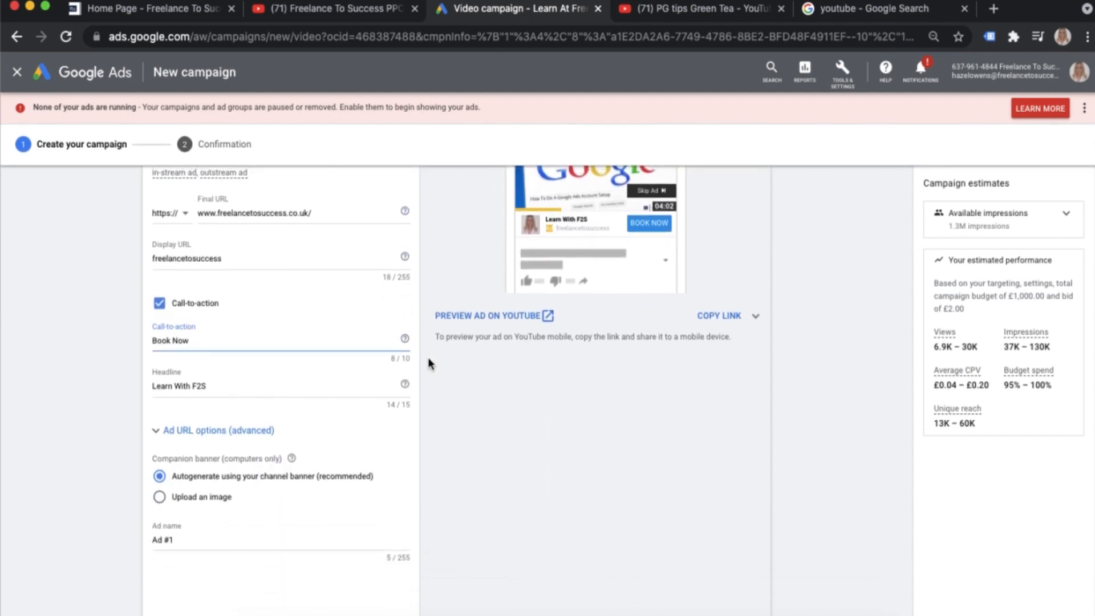
left_click(482, 320)
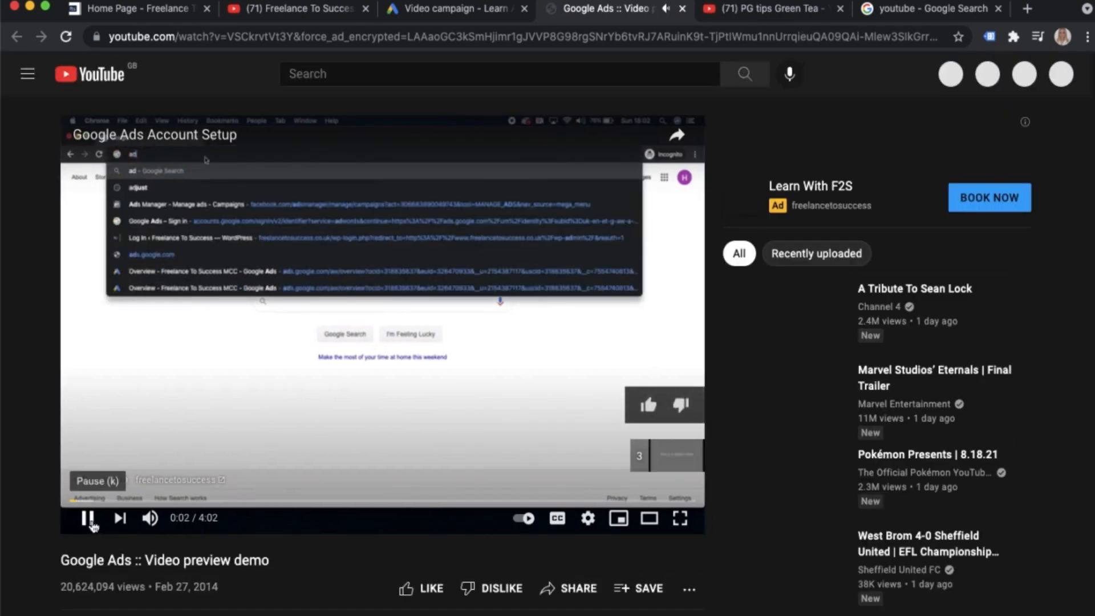
left_click(91, 521)
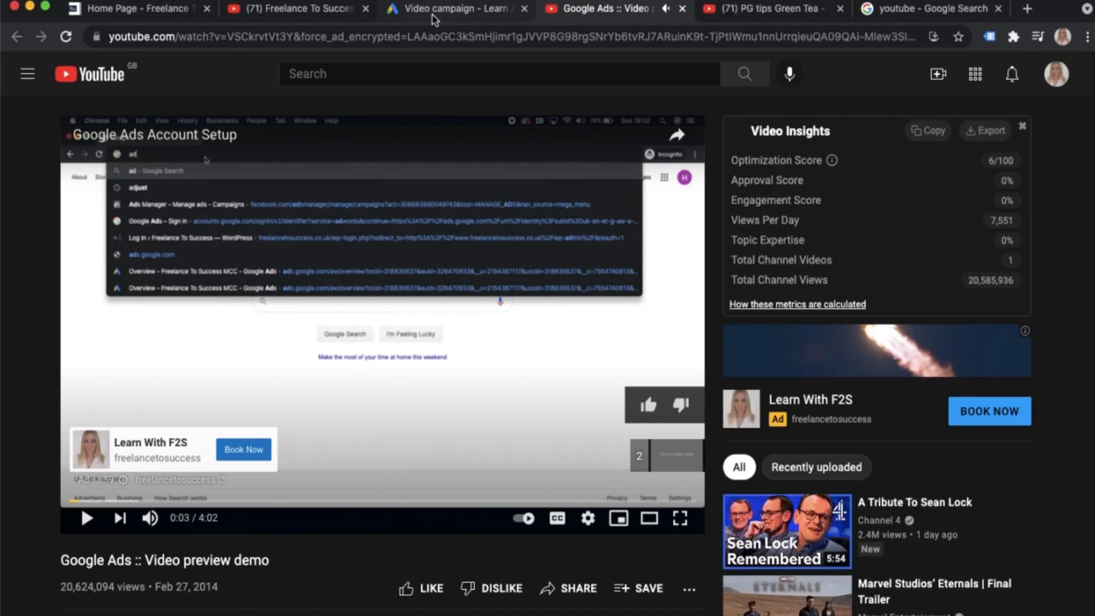
left_click(432, 15)
Step: Rename the ad as "Book Now Learn with F2S" and look over the completed ad form
scroll(354, 337, "down", 2)
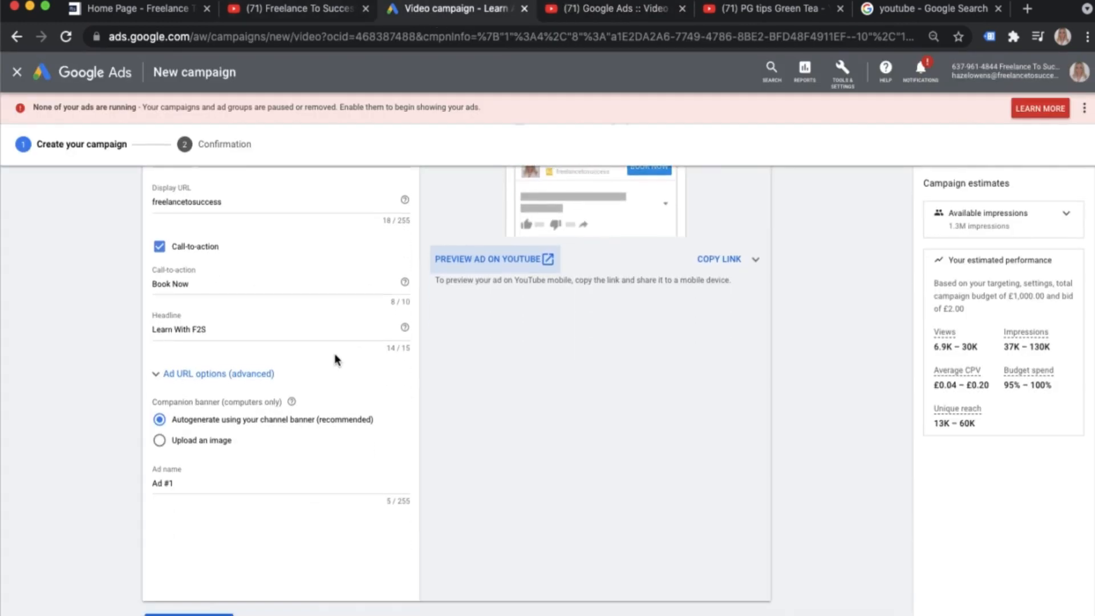
left_click(190, 484)
left_click_drag(191, 485, 140, 481)
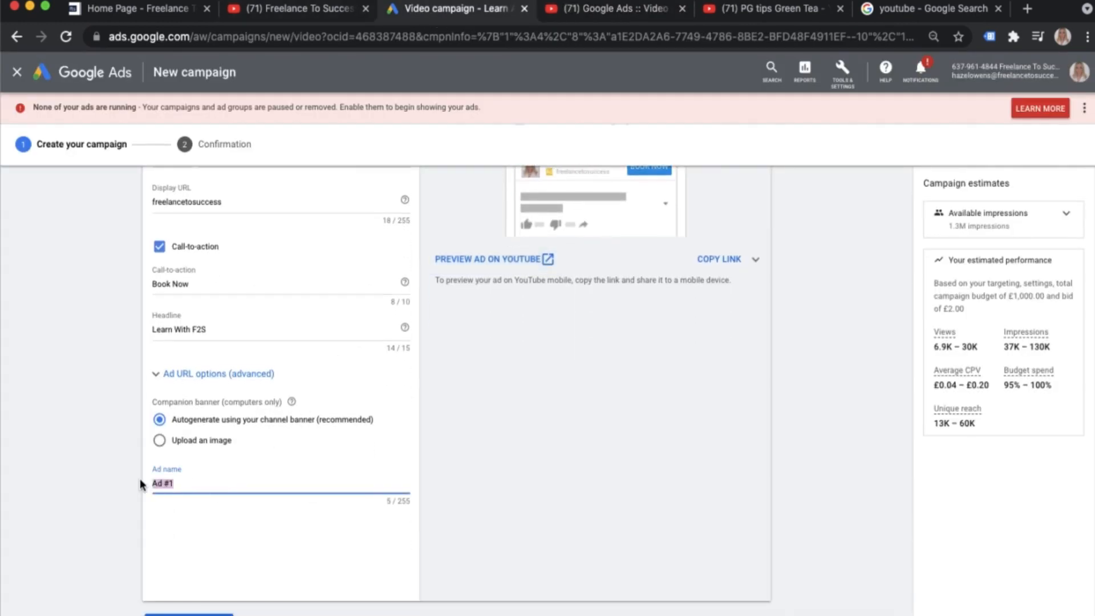
left_click(295, 485)
scroll(312, 485, "down", 1)
scroll(311, 490, "down", 2)
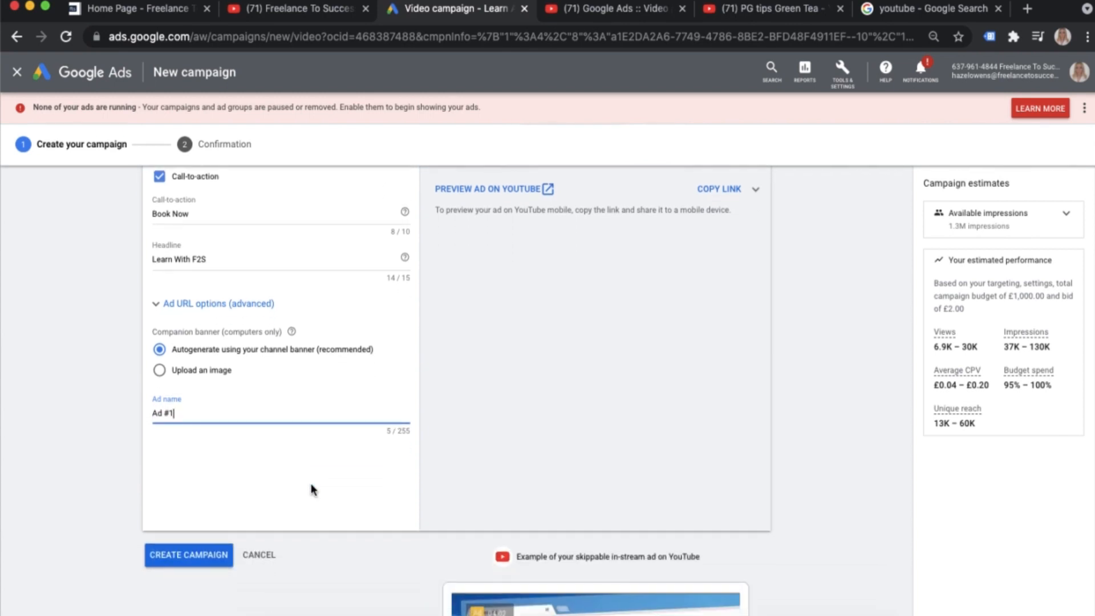
scroll(361, 393, "up", 1)
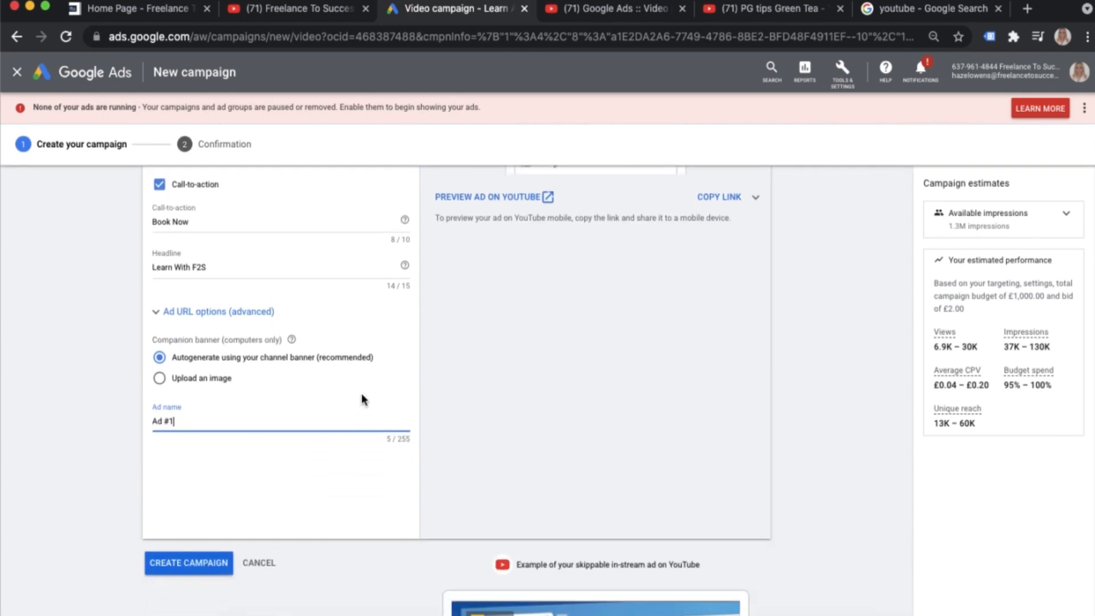
left_click_drag(194, 422, 145, 419)
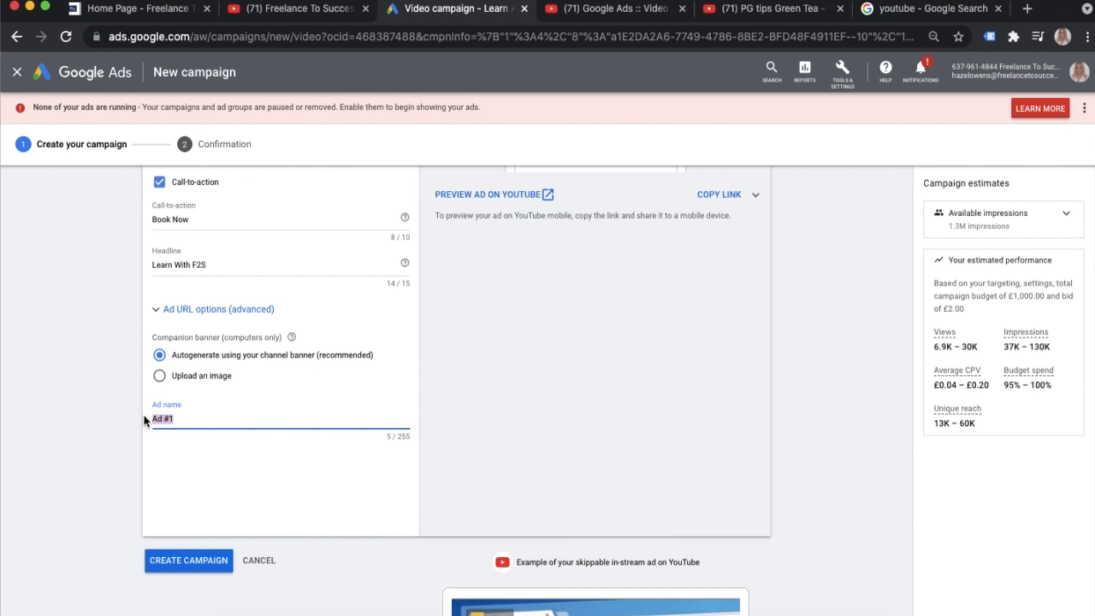
type("Book Now Learn wit")
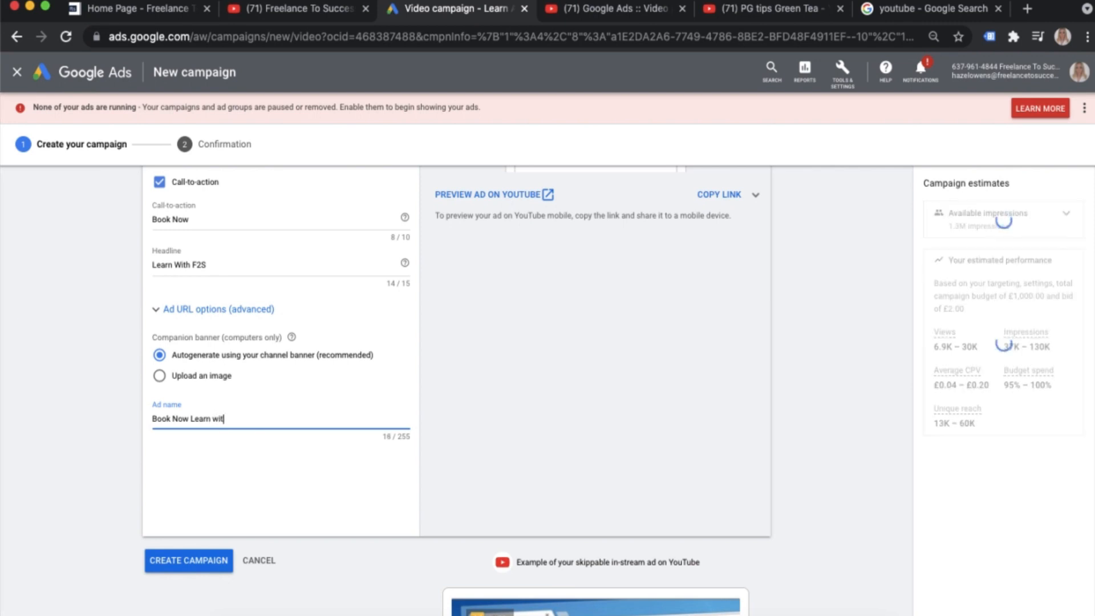
type("h F2S")
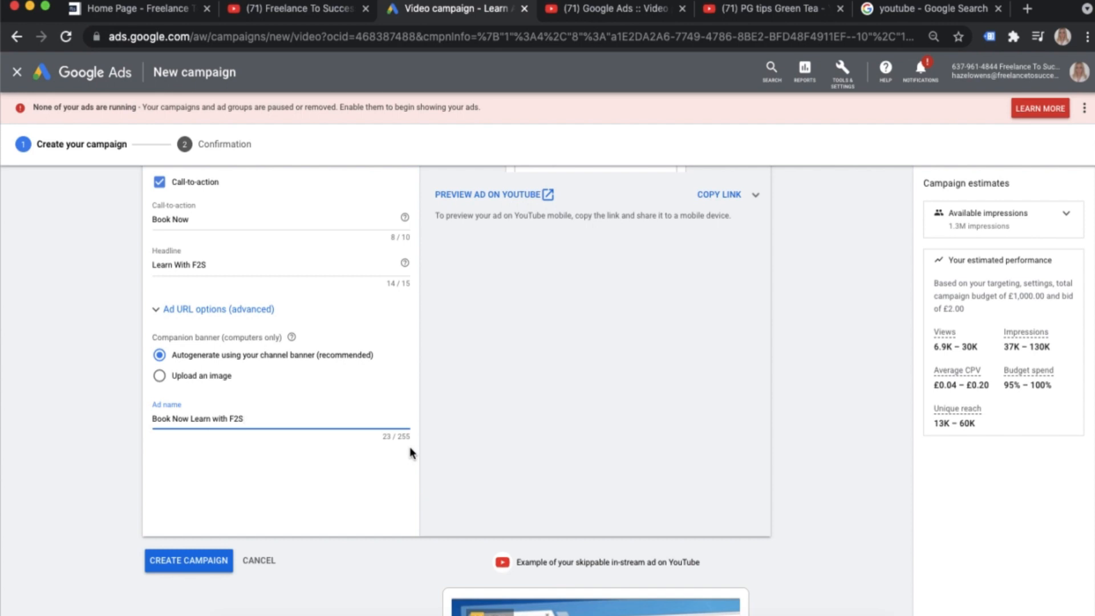
scroll(410, 447, "down", 3)
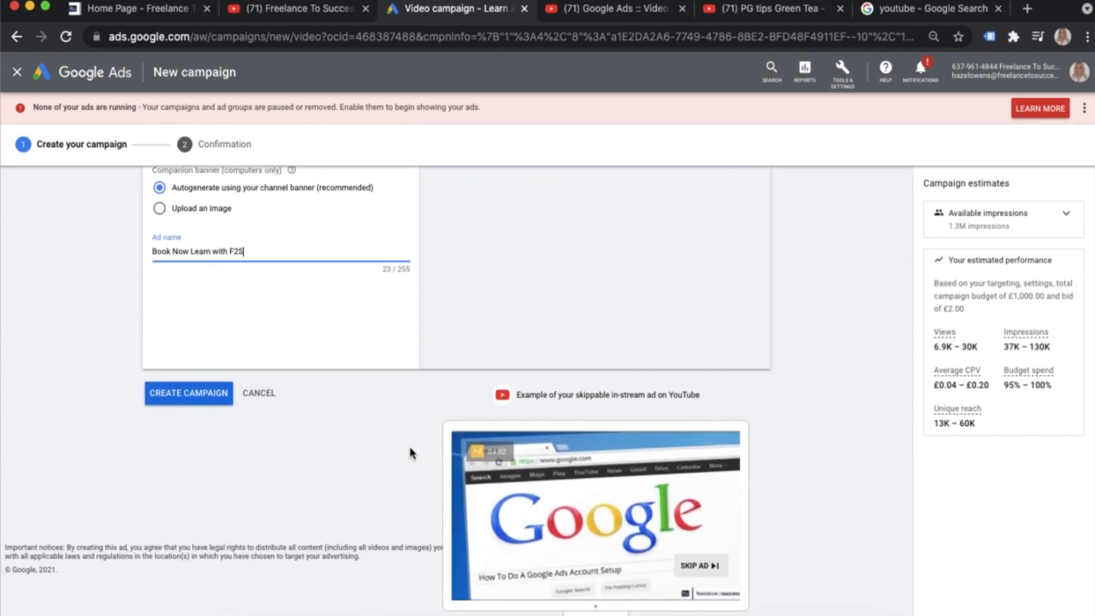
scroll(410, 446, "up", 5)
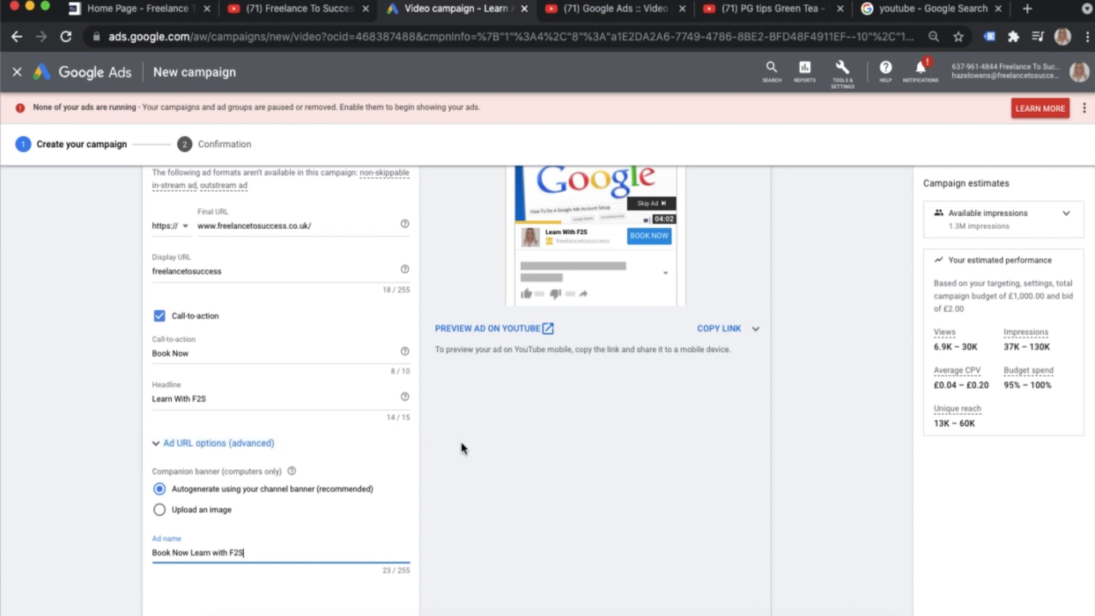
scroll(467, 445, "down", 2)
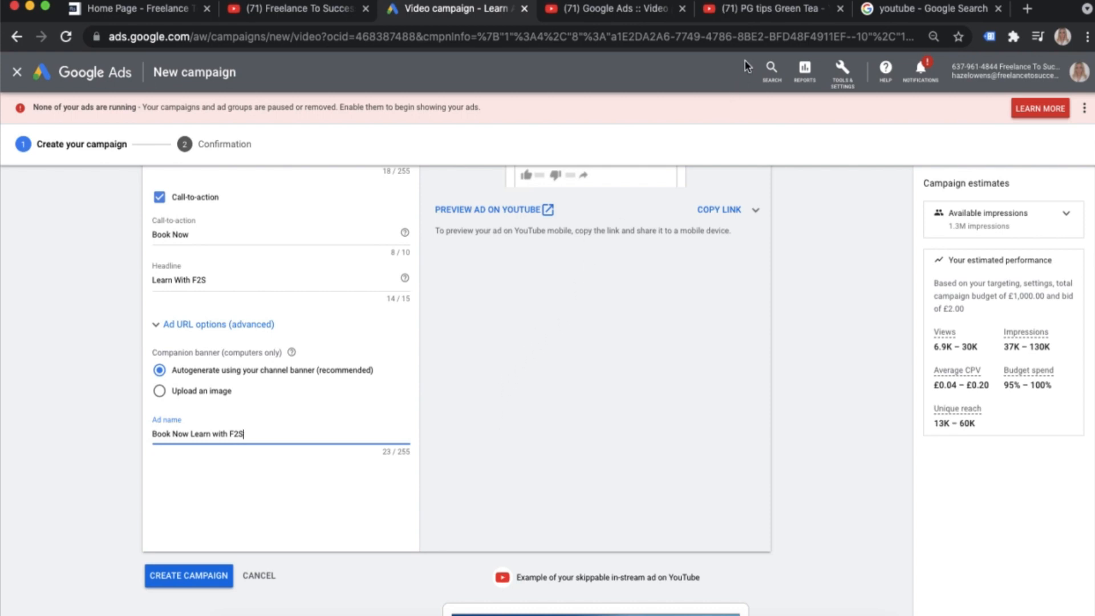
Step: Switch to the YouTube page with the PG tips Green Tea bumper ad example
left_click(768, 13)
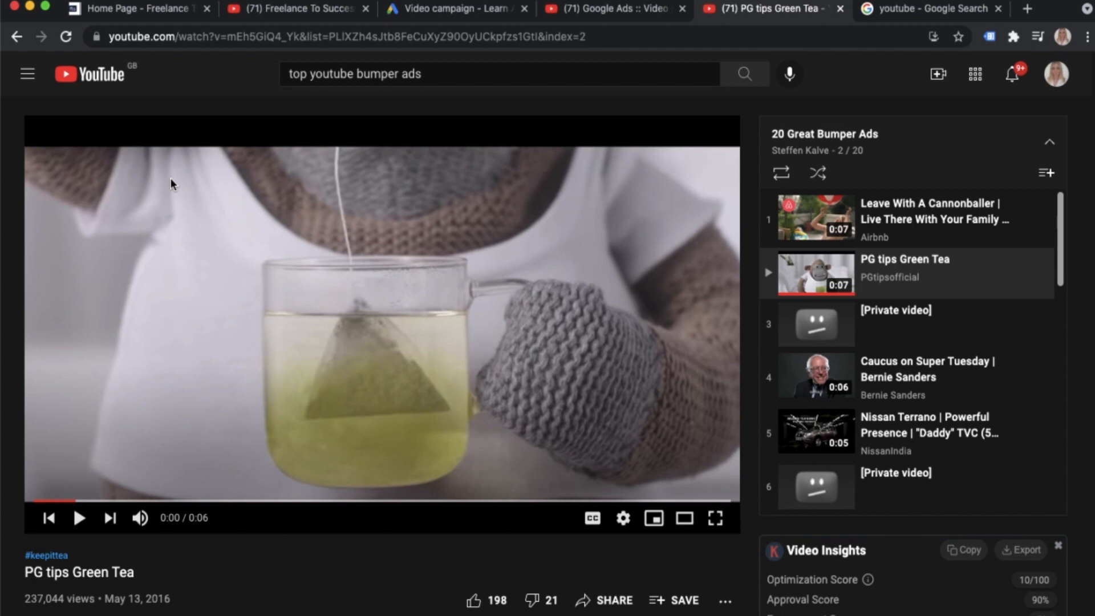
scroll(170, 178, "down", 1)
left_click(266, 37)
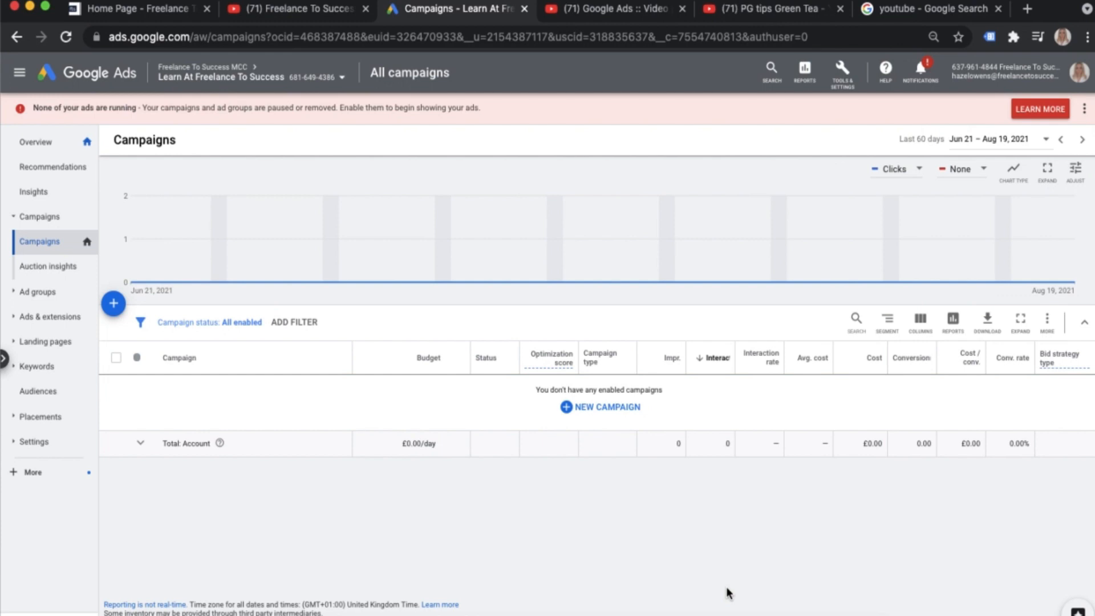
Step: Start a new Video campaign without a goal's guidance, using the Non-skippable in-stream subtype
left_click(599, 411)
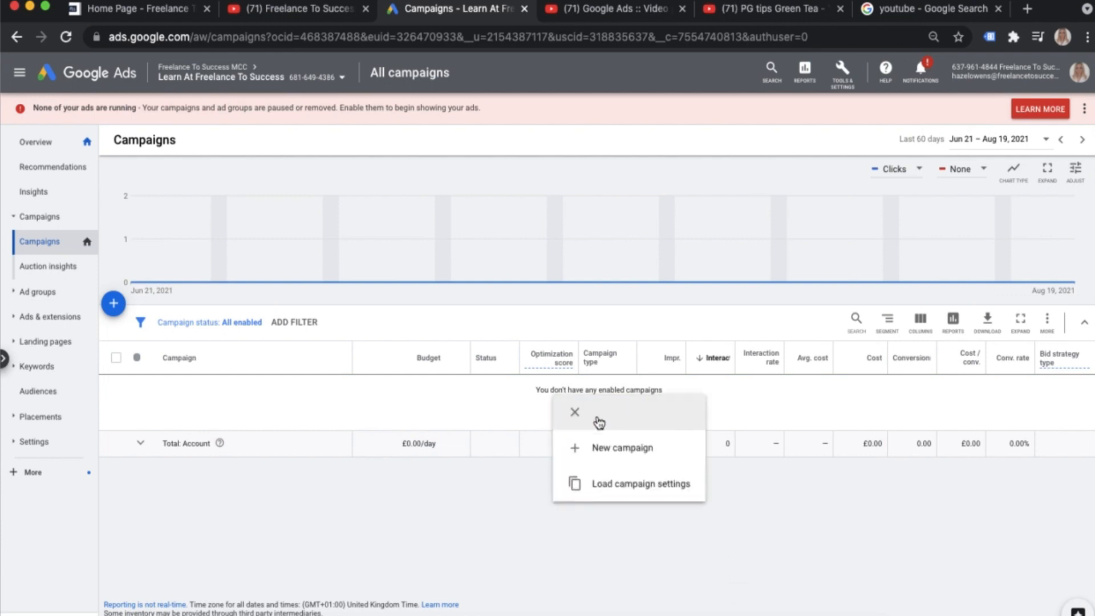
left_click(625, 451)
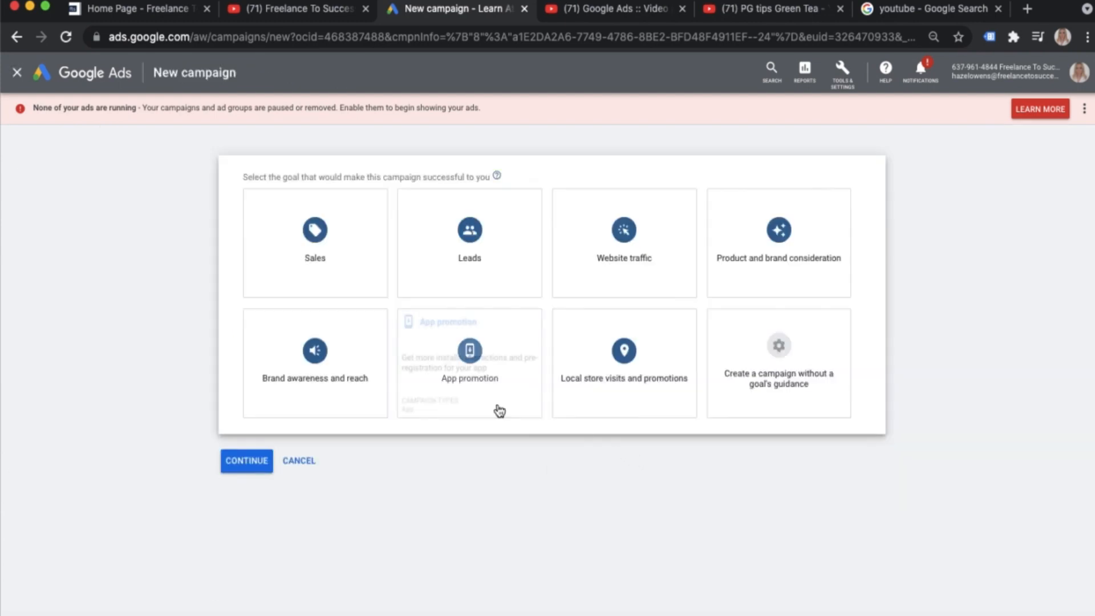
left_click(789, 327)
left_click(793, 351)
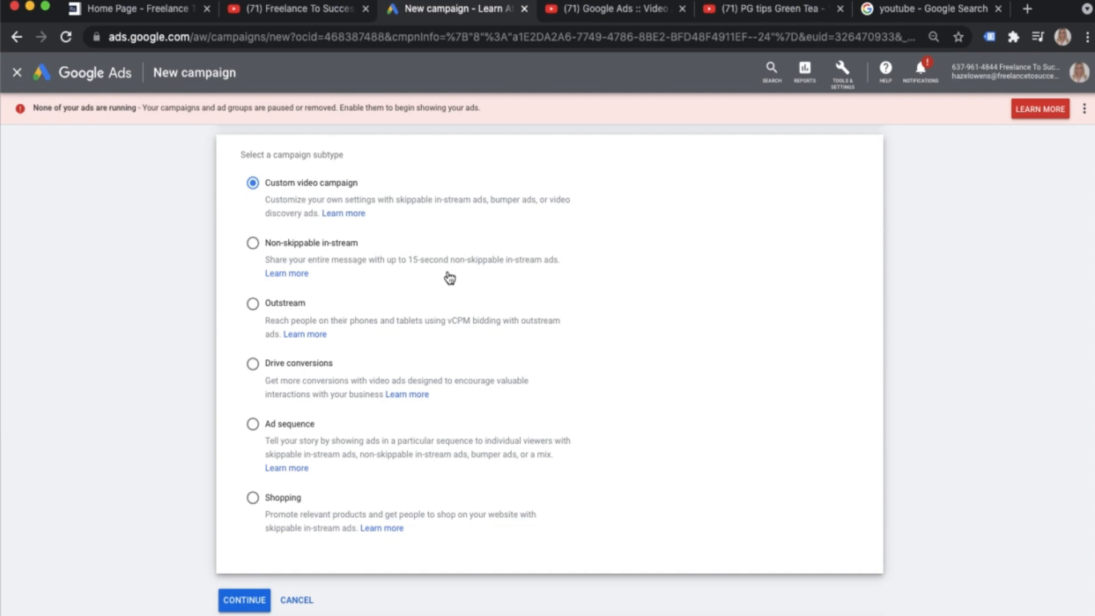
left_click(290, 251)
left_click(245, 601)
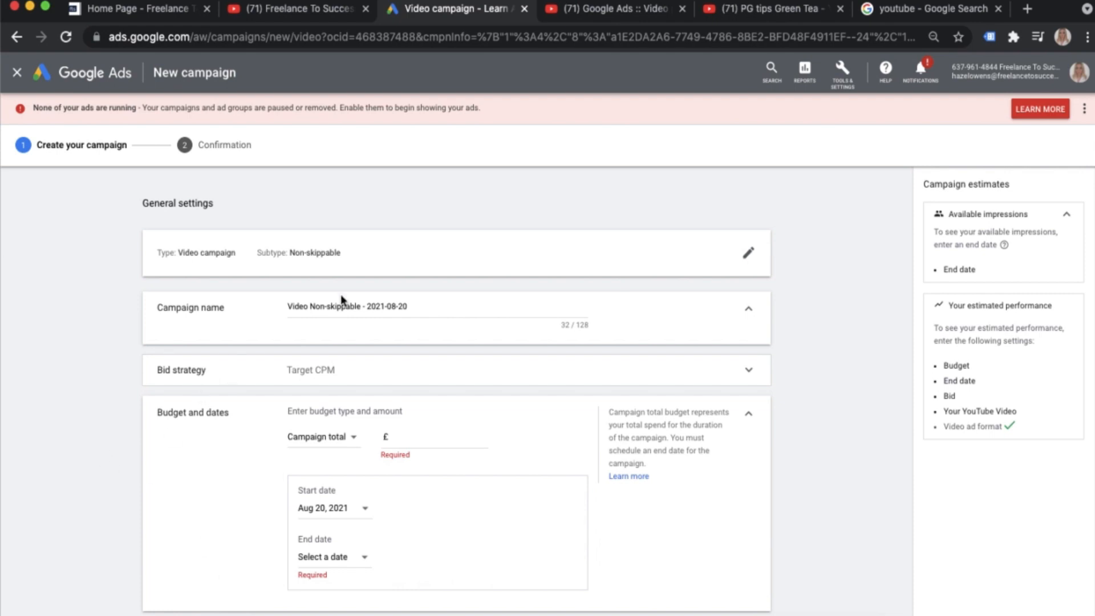
Step: Inspect the bid strategy settings of the non-skippable campaign and collapse them again
scroll(428, 342, "down", 2)
left_click(427, 302)
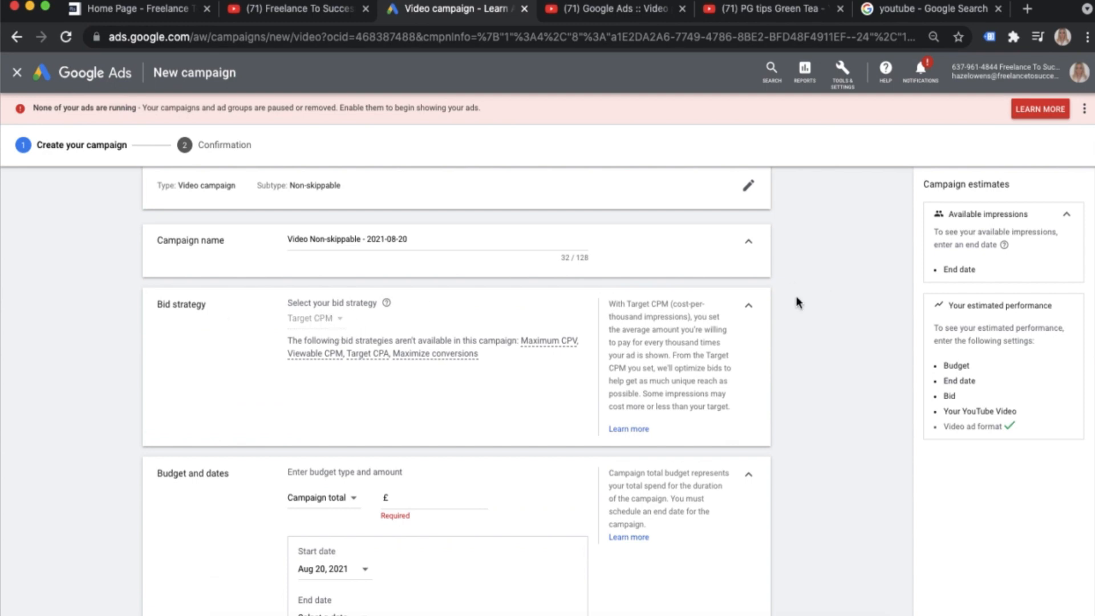
left_click(749, 307)
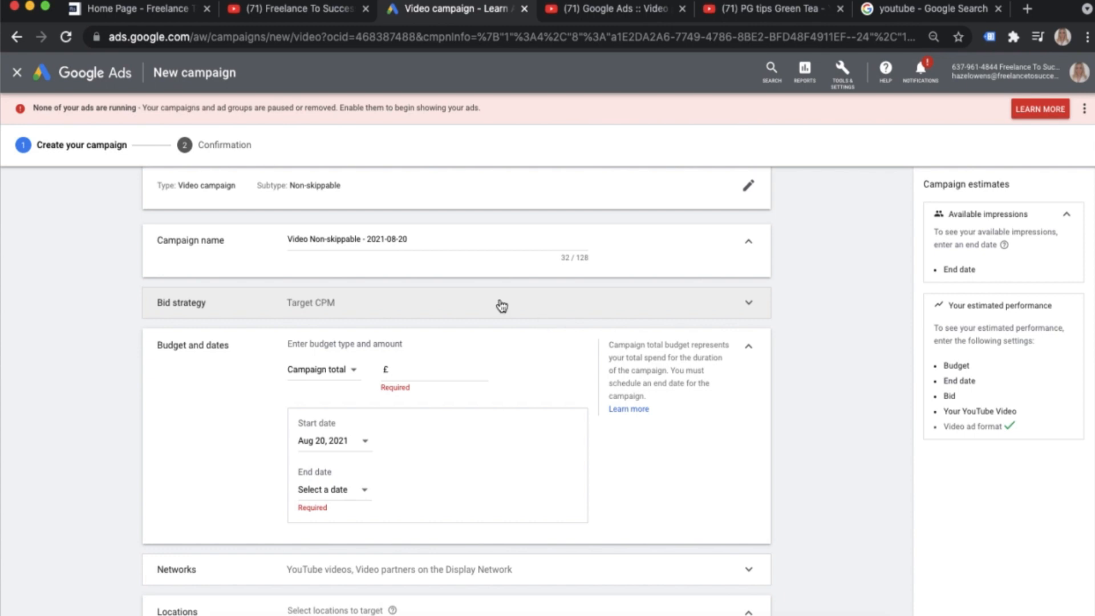
Step: Set the campaign total budget to £1,000 and the end date to Aug 26, 2021
scroll(375, 314, "down", 1)
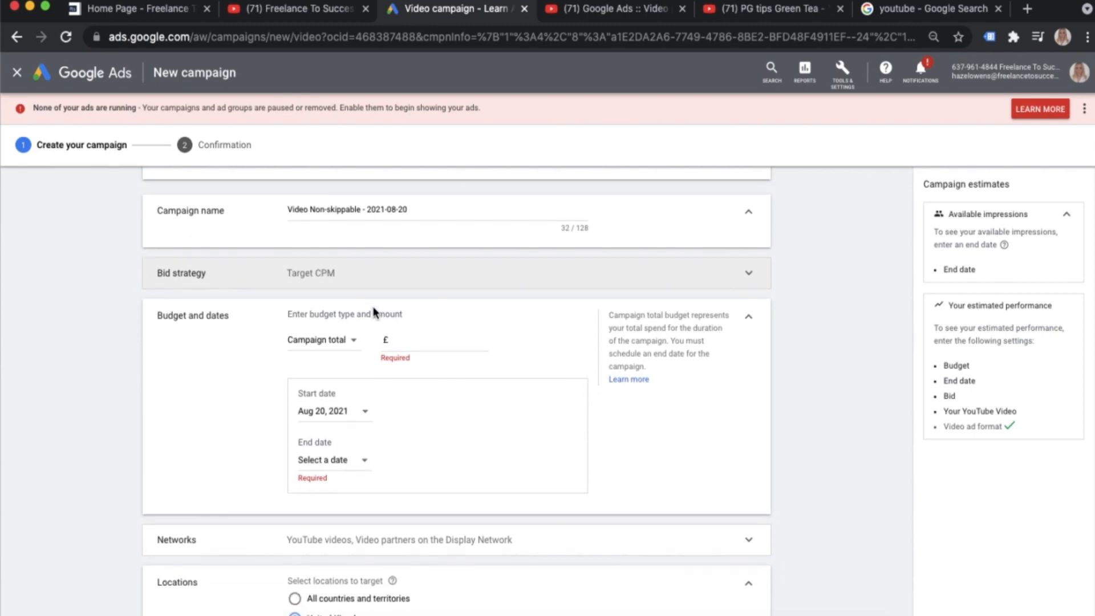
left_click(412, 341)
type("1000")
scroll(453, 489, "down", 2)
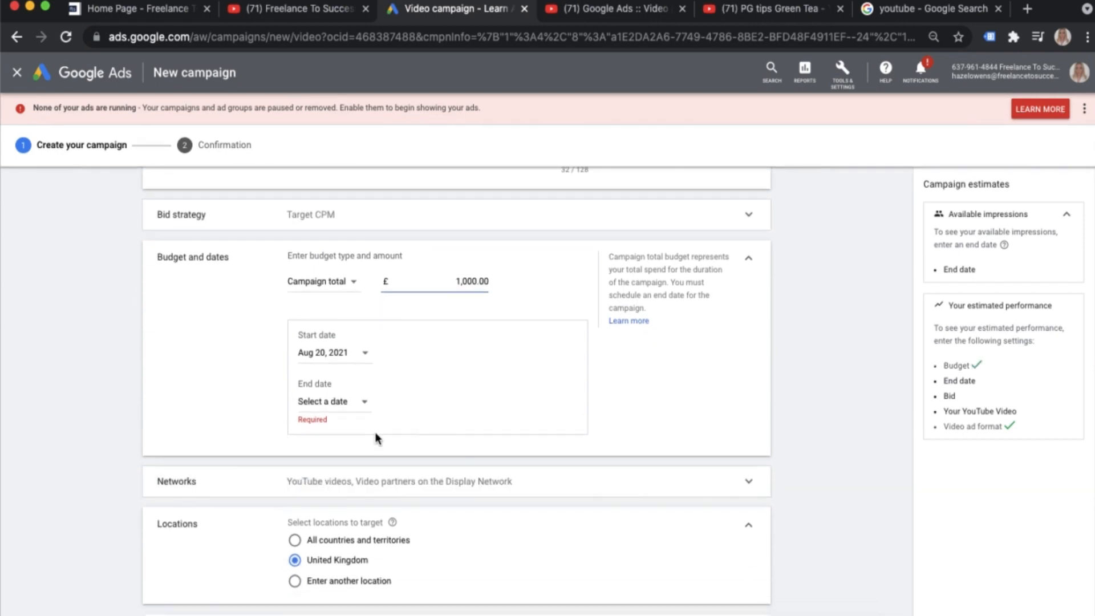
left_click(354, 406)
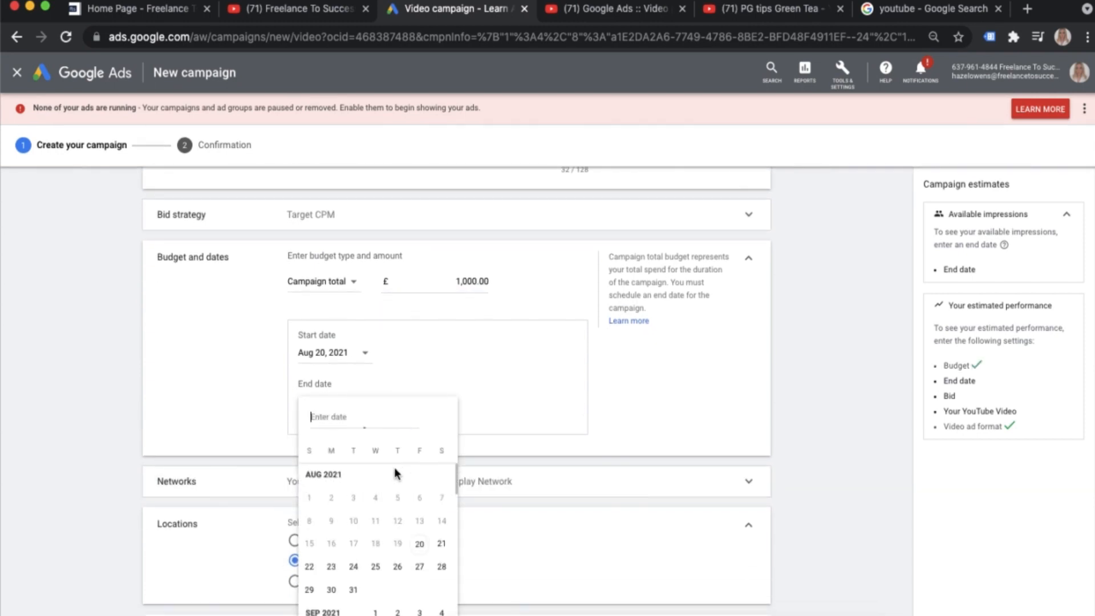
left_click(398, 567)
Step: Set the ad group's Target CPM bid to £6.00, leaving locations, languages and targeting at their defaults
scroll(533, 489, "down", 3)
scroll(533, 489, "down", 10)
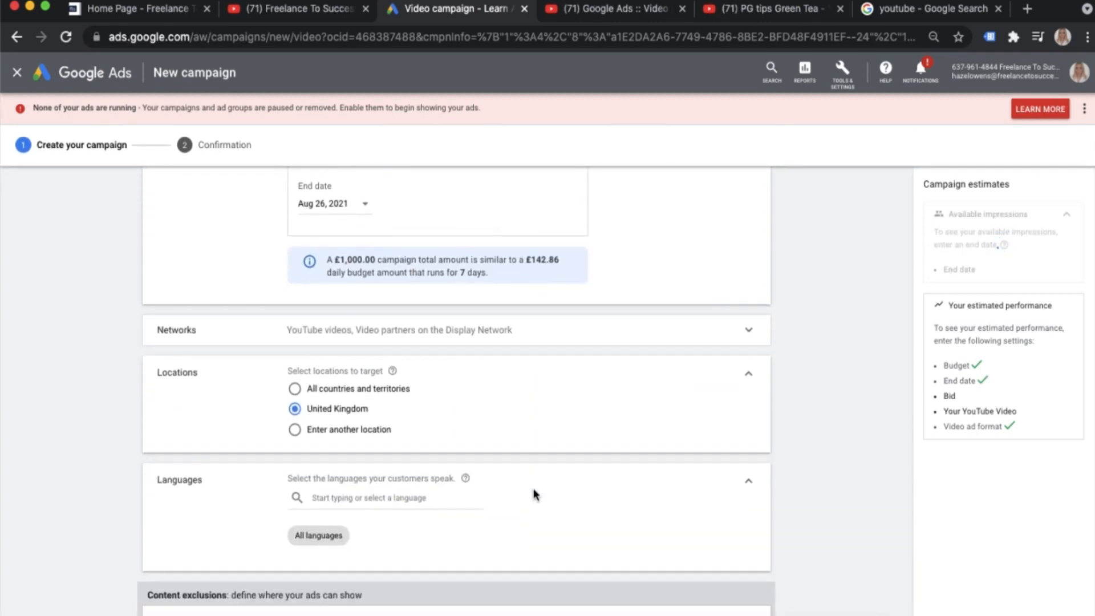
scroll(534, 489, "down", 8)
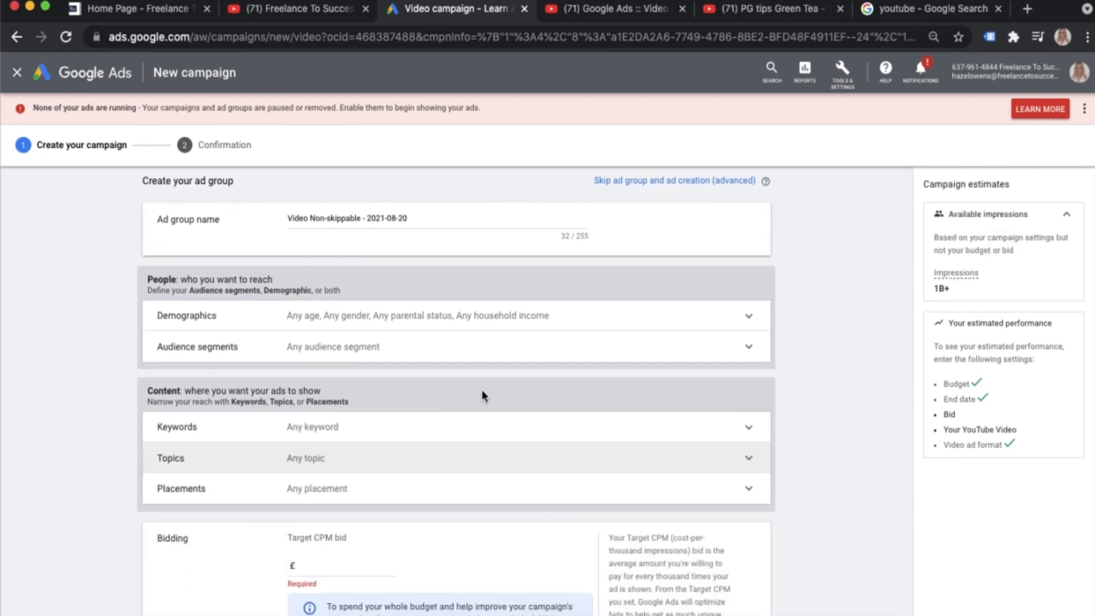
scroll(520, 325, "down", 5)
scroll(521, 323, "down", 3)
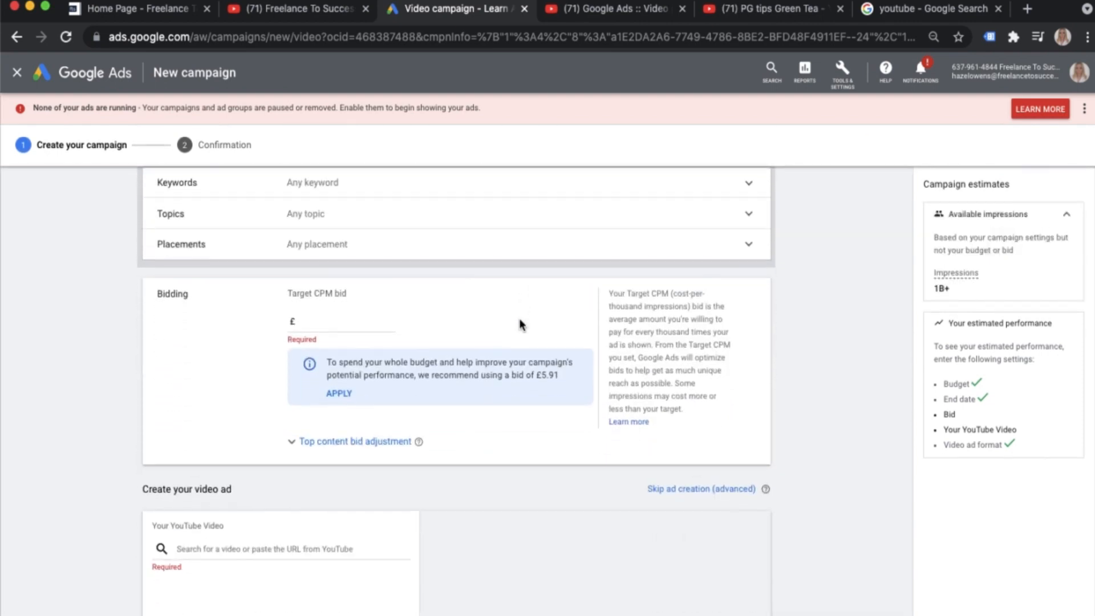
left_click(338, 251)
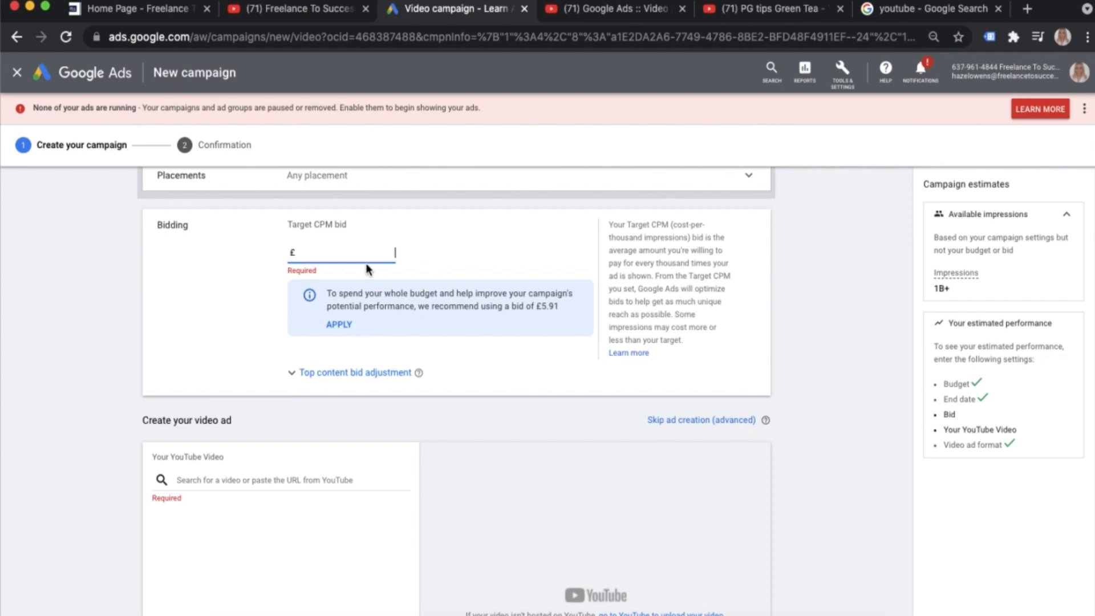
type("6.00")
scroll(496, 321, "down", 3)
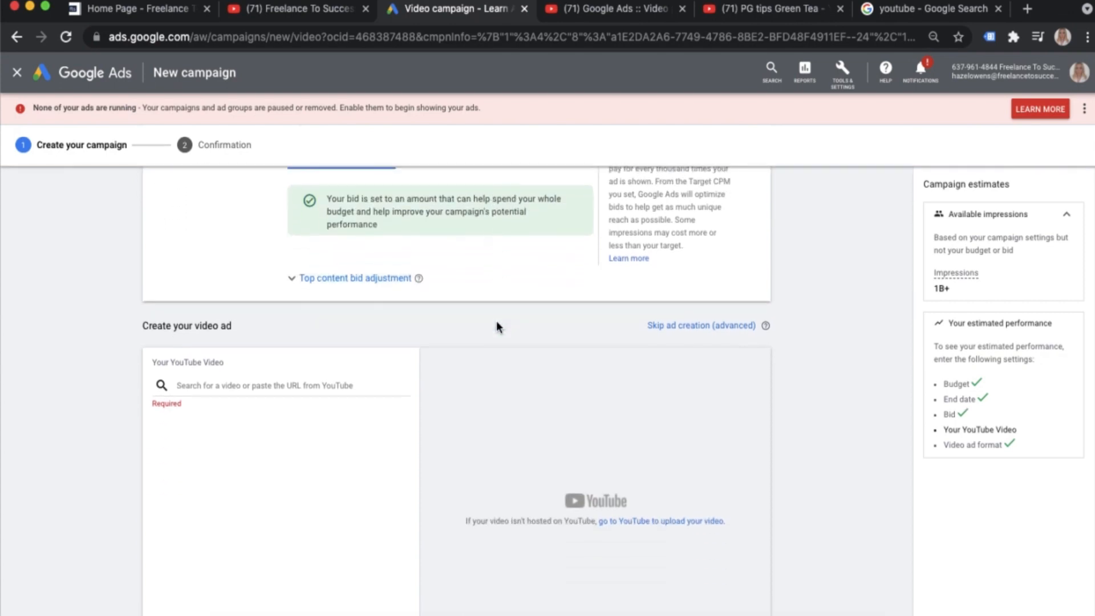
Step: Paste the copied YouTube link to use the "Google Ads Account Setup" video for the ad
scroll(496, 323, "down", 3)
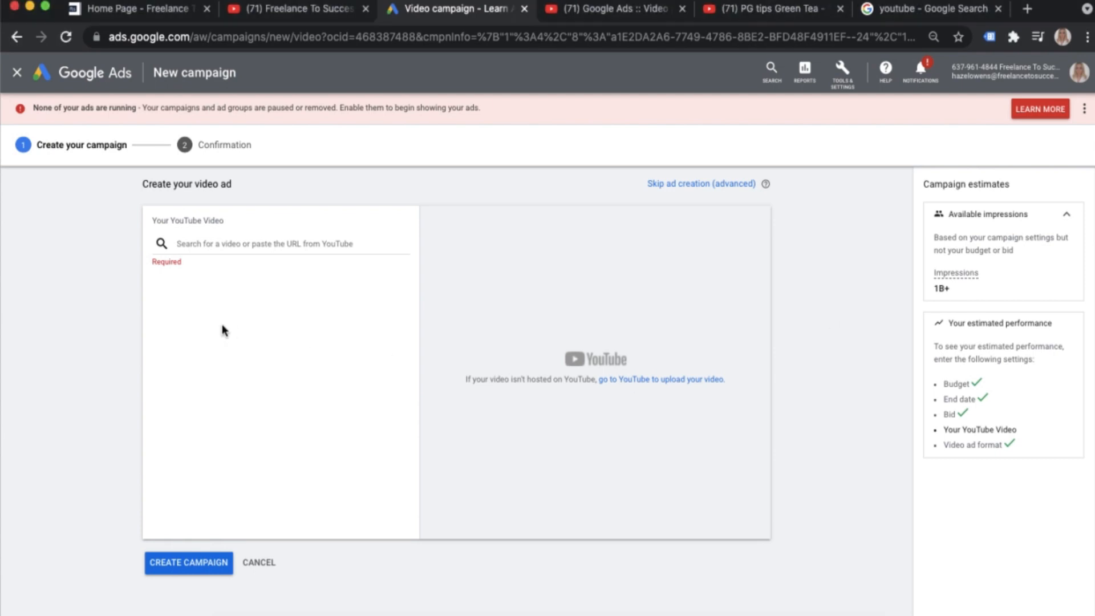
left_click(233, 238)
key("super+v")
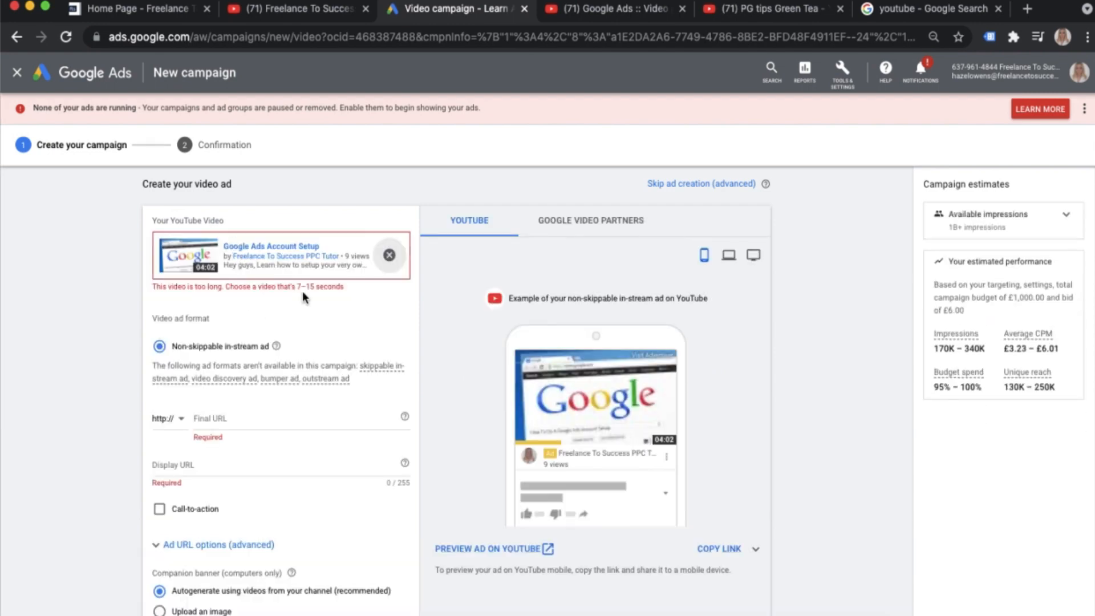
Step: Enable the call-to-action for the non-skippable in-stream ad and look over its remaining fields
scroll(312, 292, "down", 1)
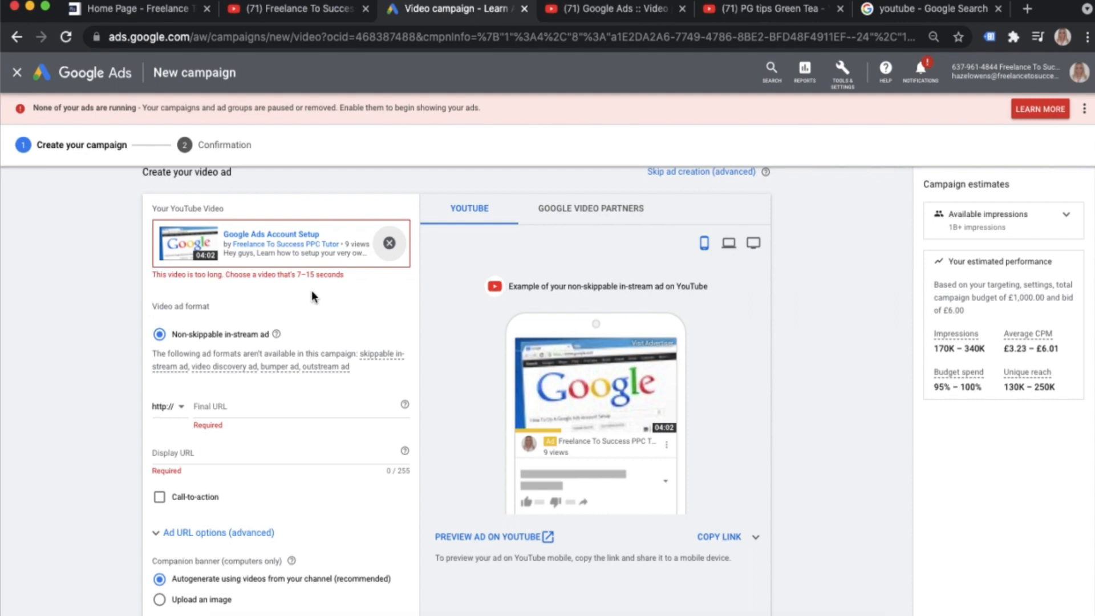
scroll(313, 279, "down", 3)
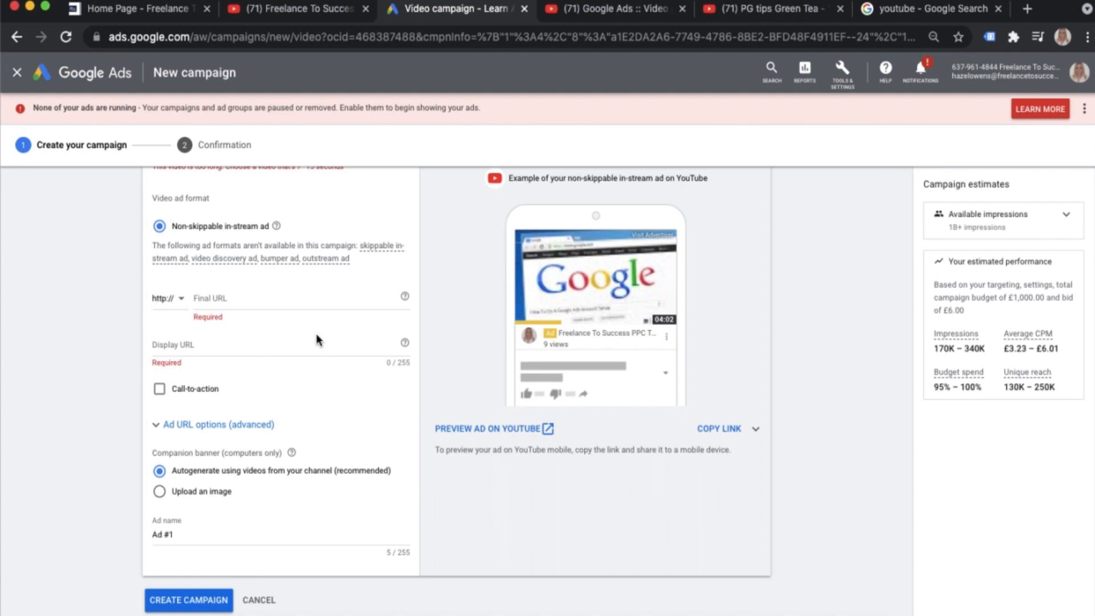
scroll(316, 334, "down", 1)
left_click(159, 363)
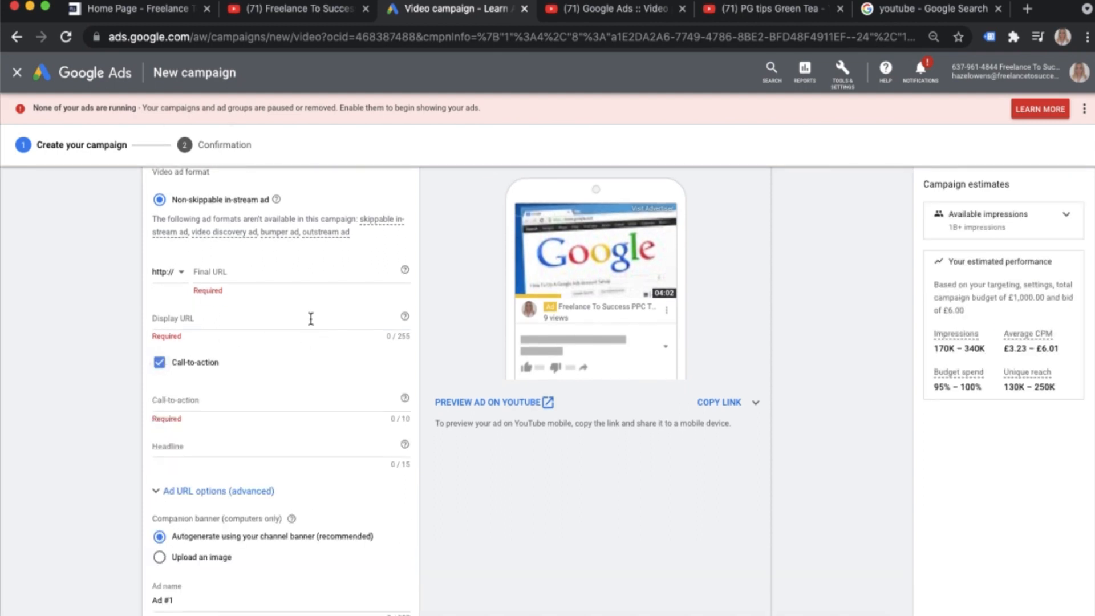
scroll(275, 335, "down", 5)
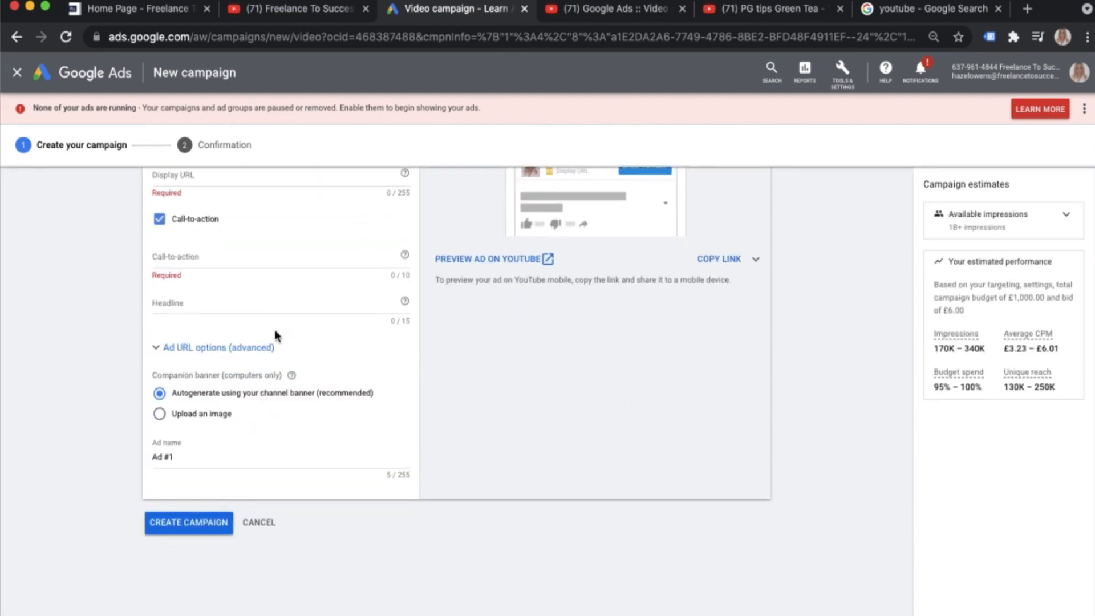